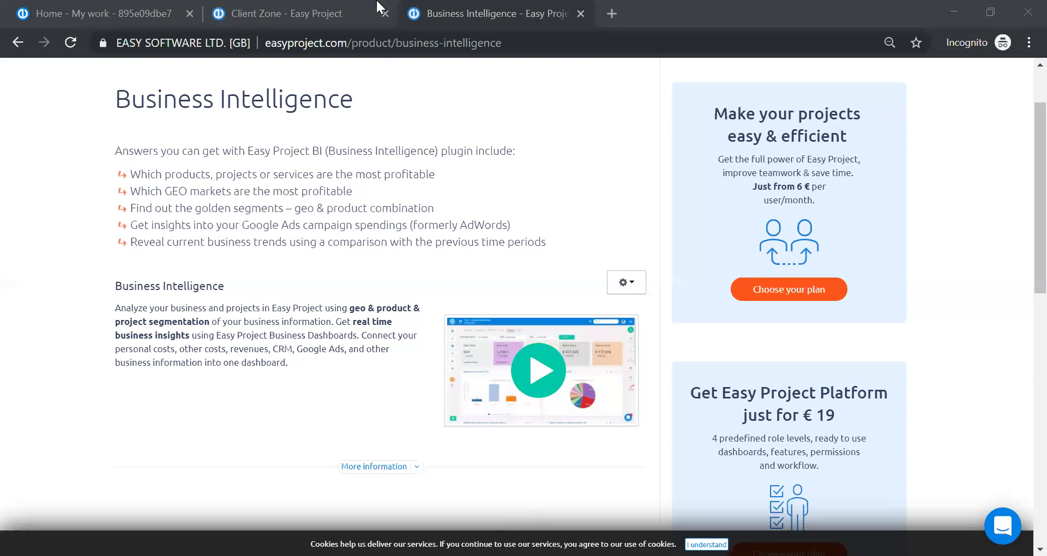
pyautogui.click(68, 6)
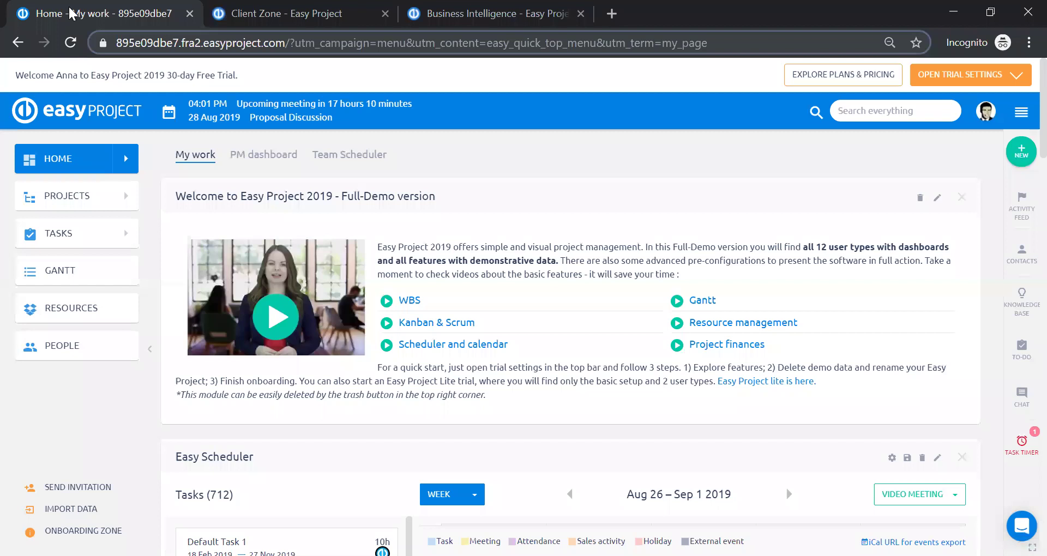
pyautogui.click(611, 13)
pyautogui.write('www.eay')
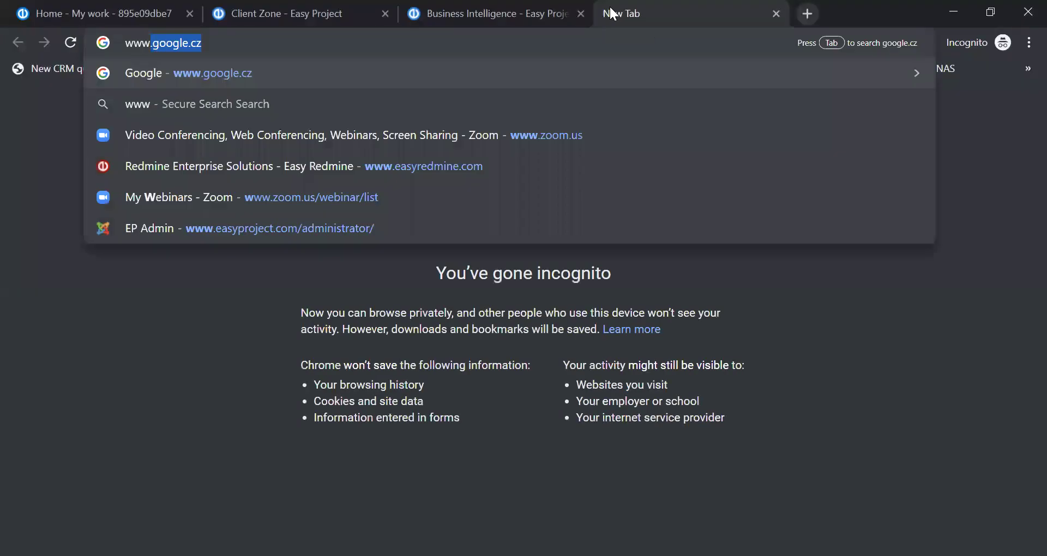
pyautogui.press('BackSpace')
pyautogui.write('syproject')
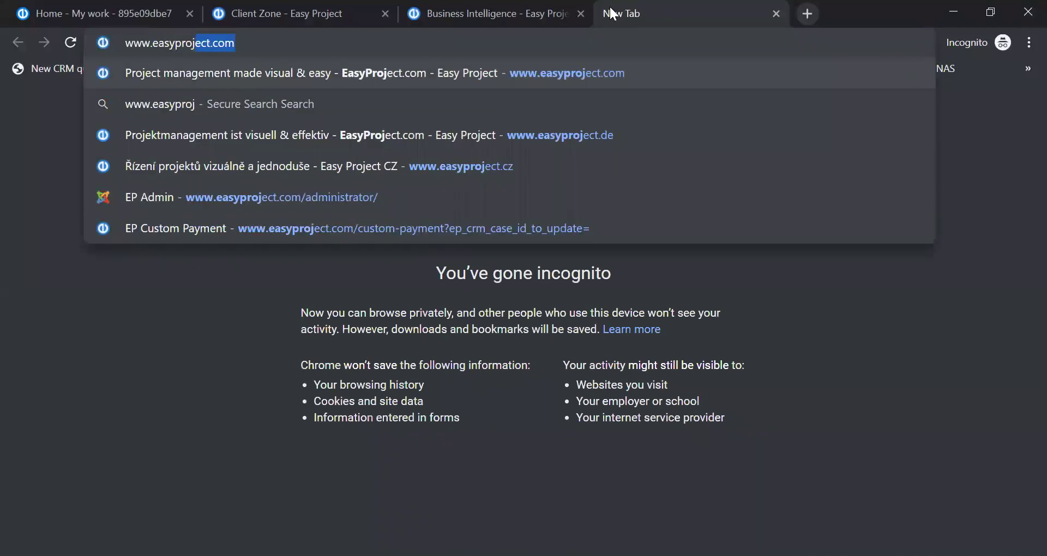
pyautogui.press('Return')
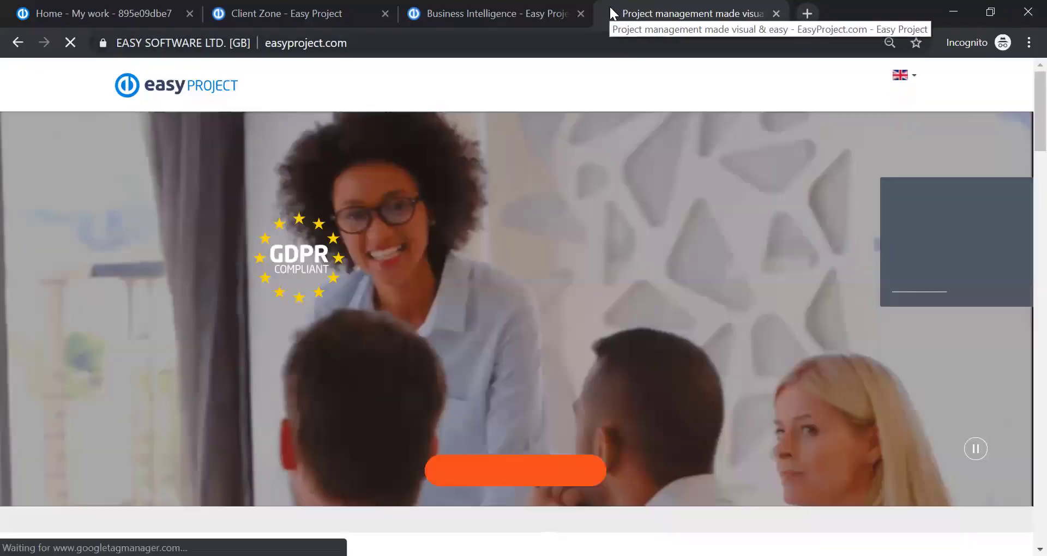
pyautogui.click(523, 469)
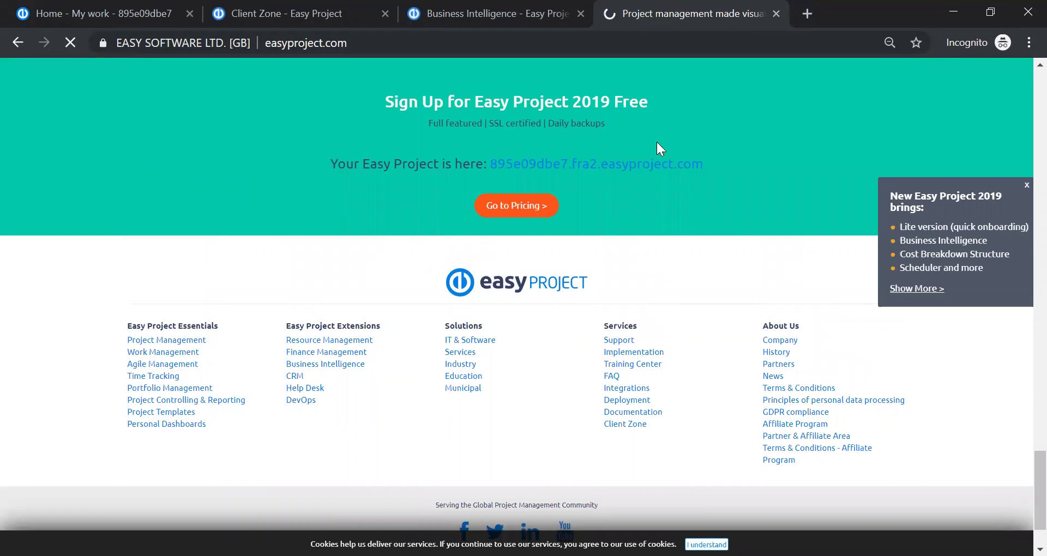
# - Return to the My work home page of the trial and open the Business Intelligence dashboards
pyautogui.click(132, 8)
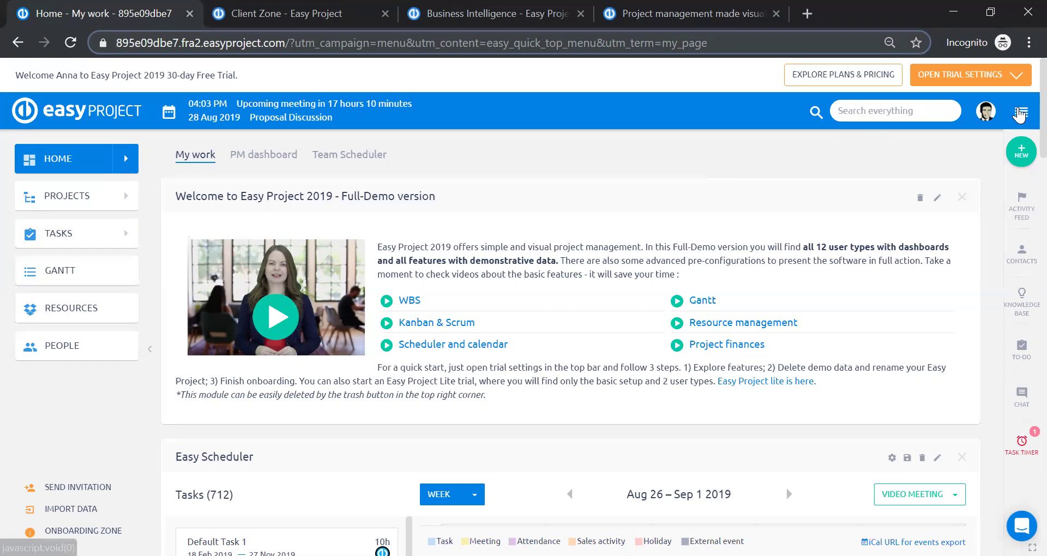
pyautogui.click(1019, 113)
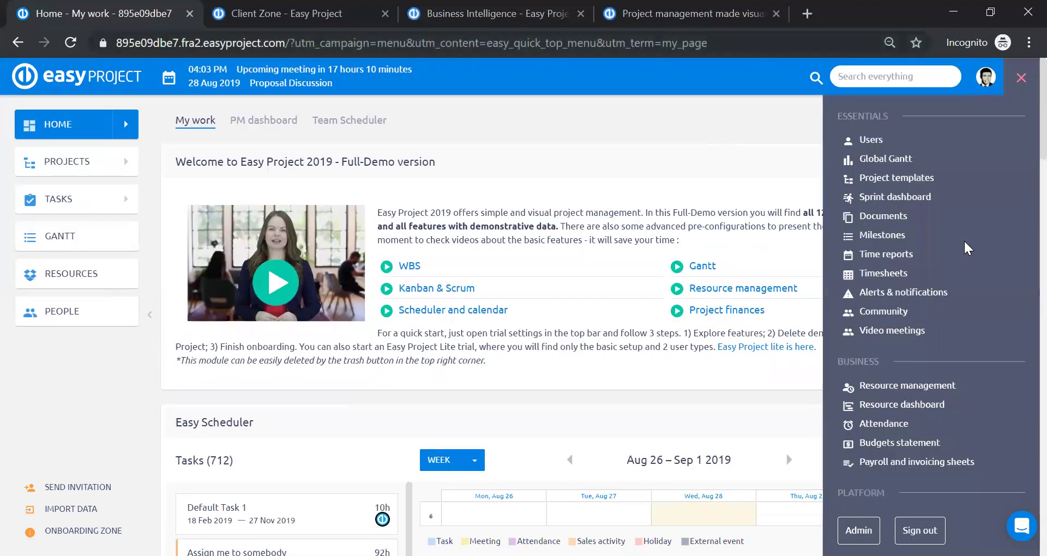
pyautogui.scroll(-5, 968, 235)
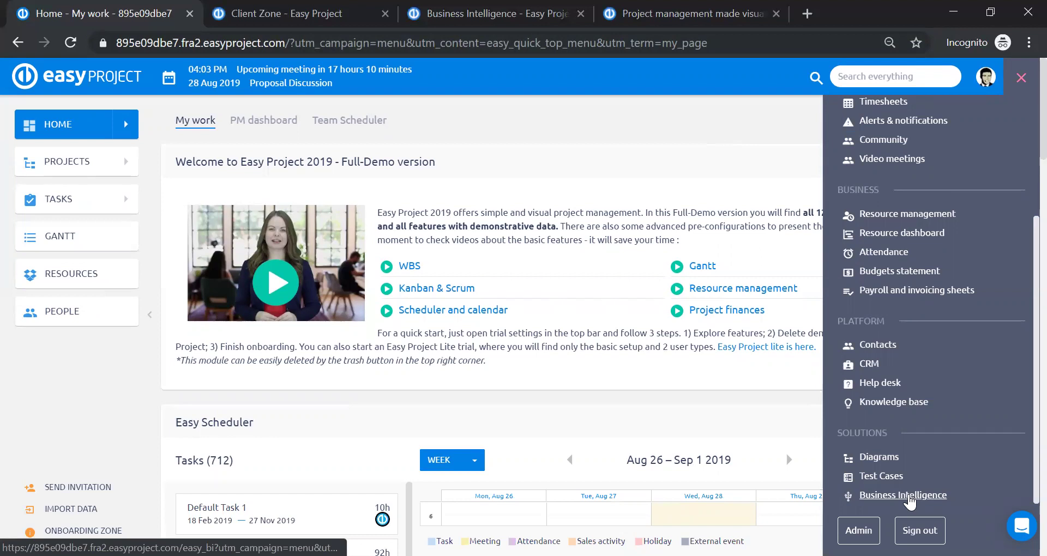
pyautogui.click(907, 496)
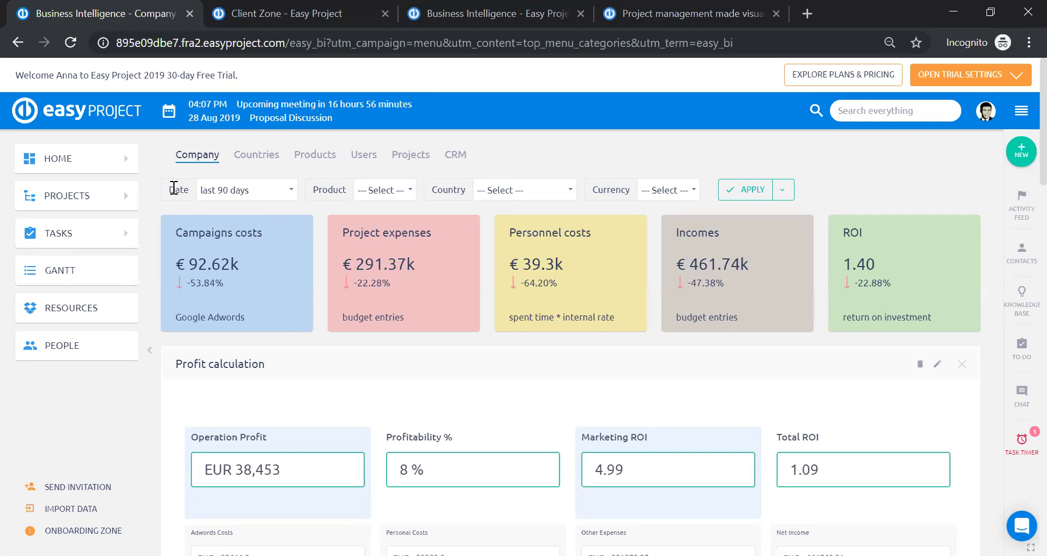
# - Examine the periods offered by the Date filter and the products offered by the Product filter on the Company dashboard
pyautogui.click(290, 191)
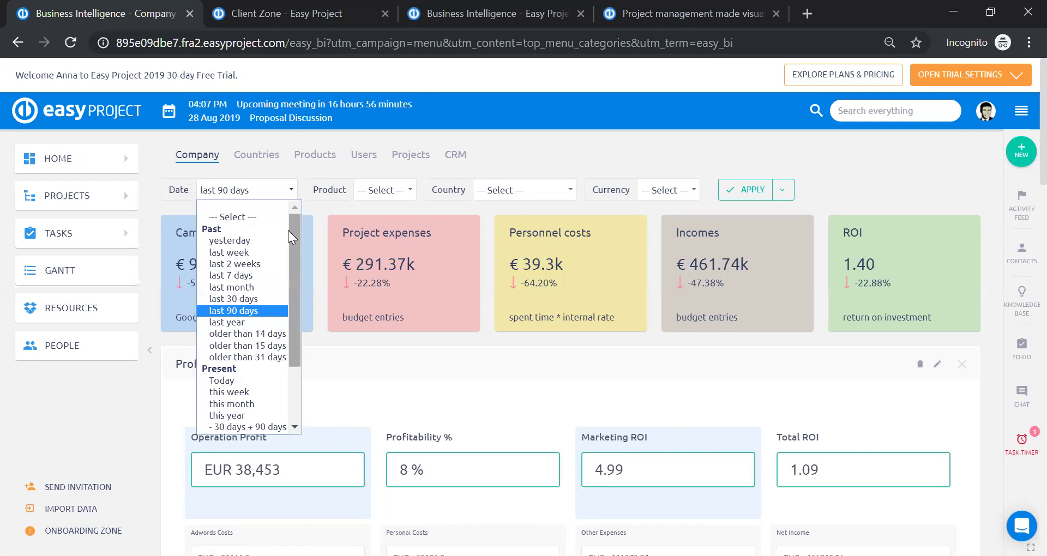
pyautogui.scroll(-2, 288, 230)
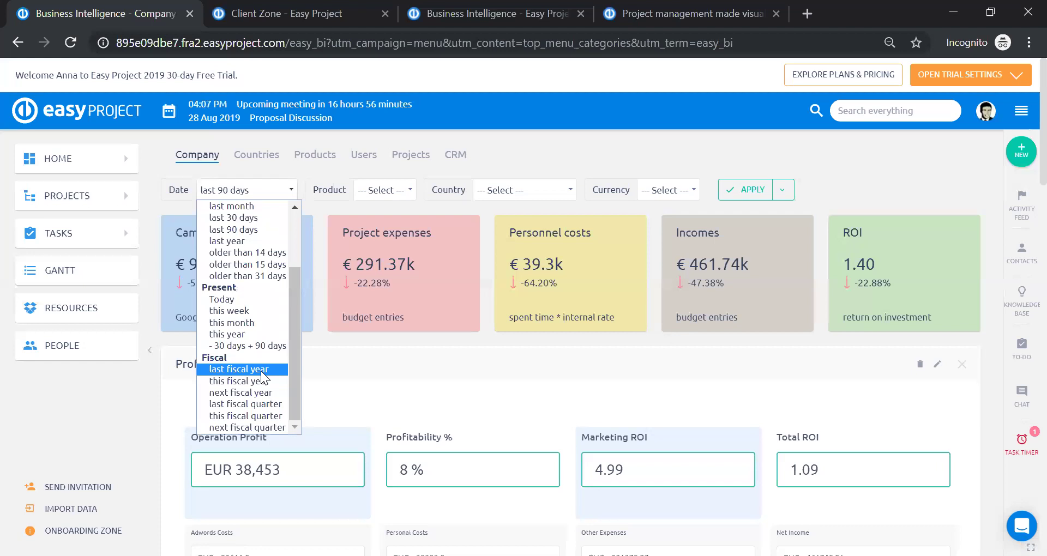
pyautogui.scroll(2, 263, 376)
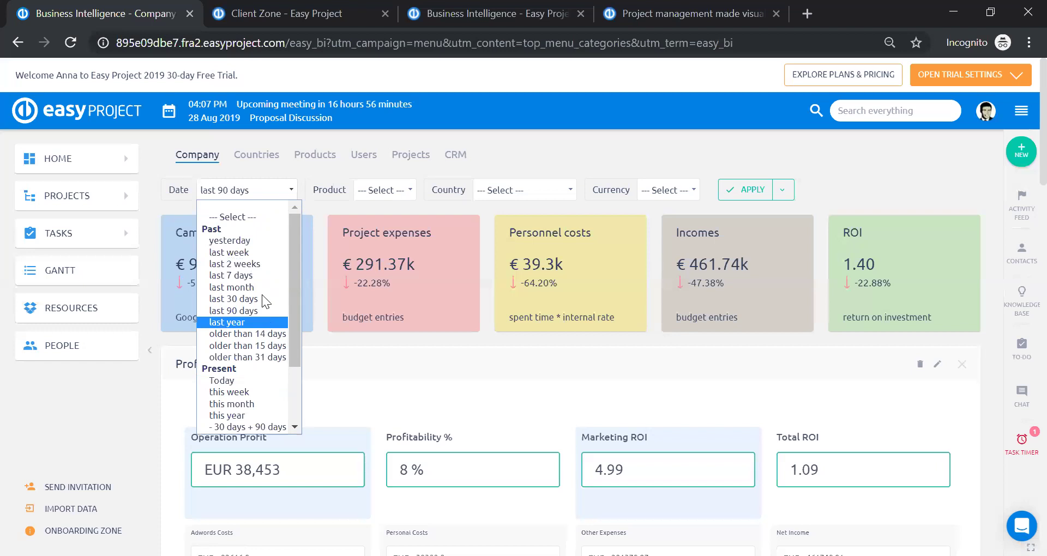
pyautogui.scroll(-2, 263, 299)
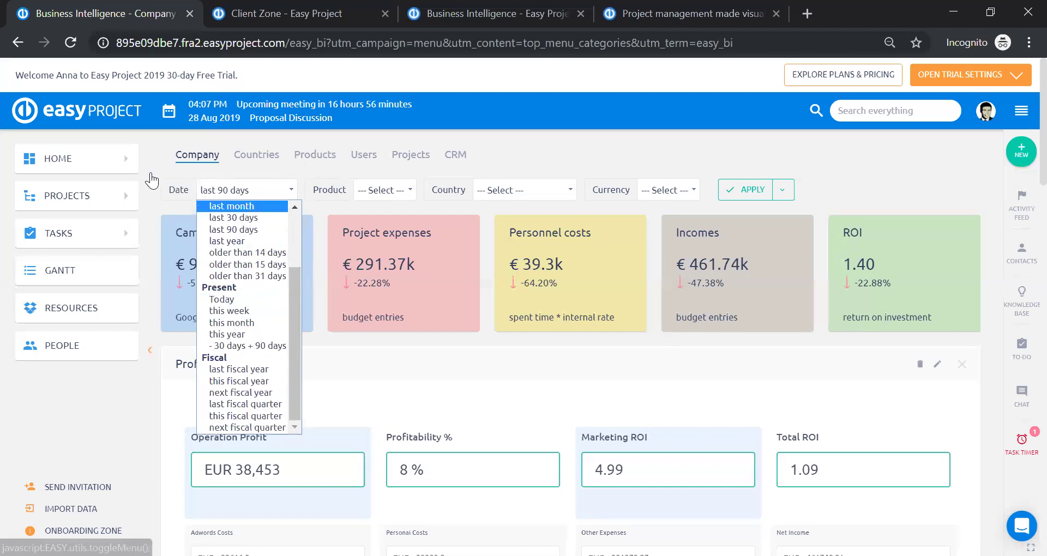
pyautogui.click(161, 159)
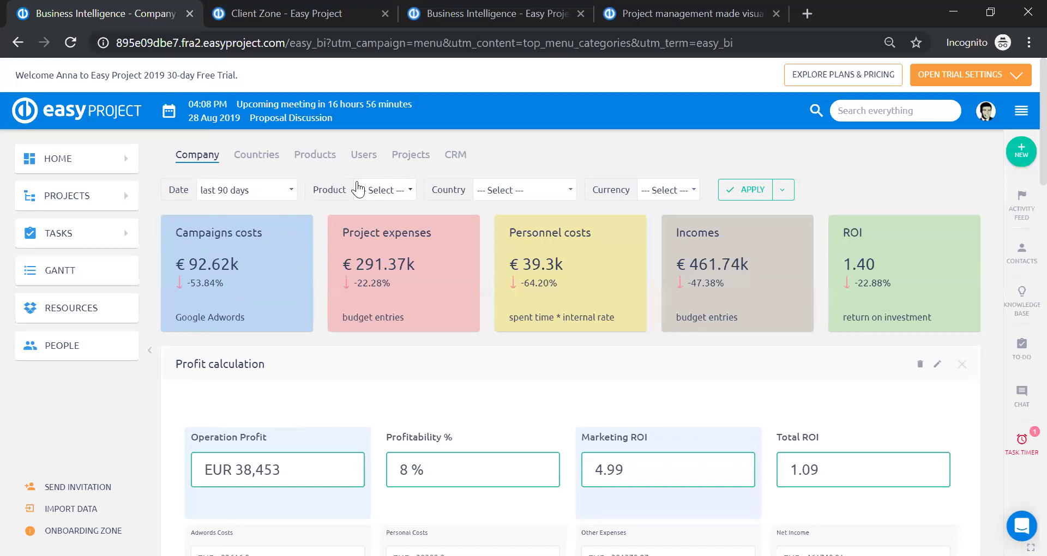
pyautogui.click(381, 190)
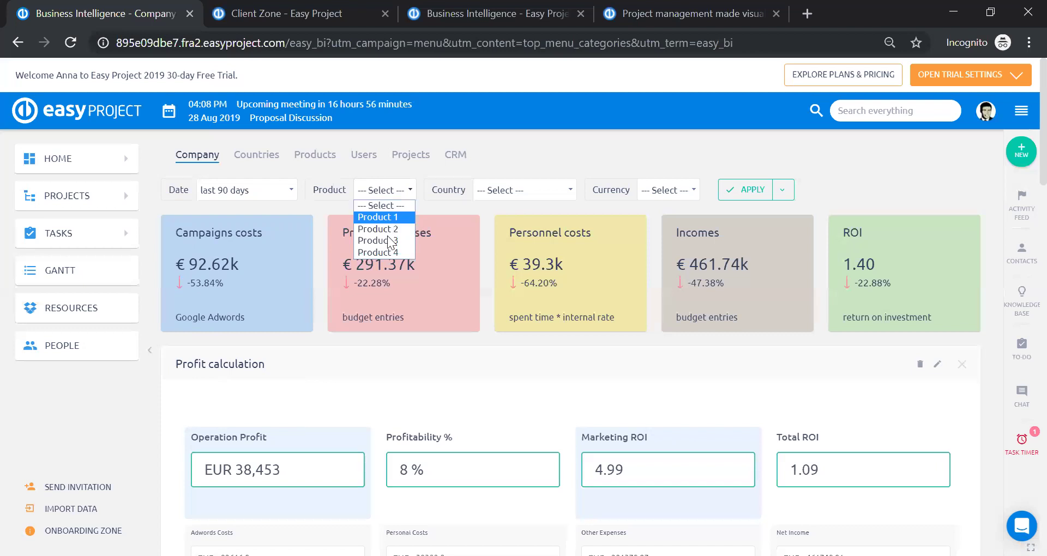
pyautogui.click(556, 144)
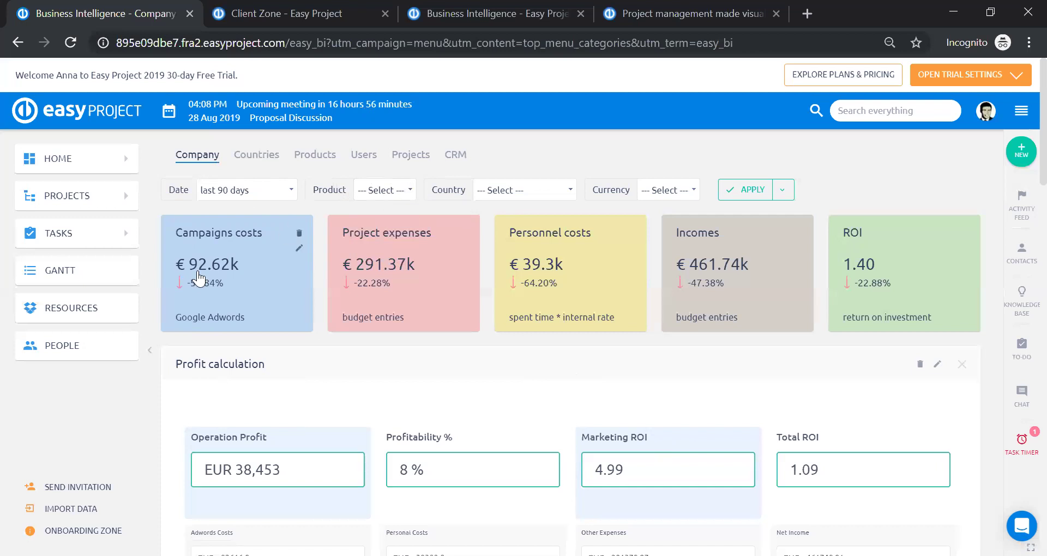
# - Check the Country and Currency filter options and apply a filter for Product 1 to the Company dashboard
pyautogui.click(396, 191)
pyautogui.click(395, 214)
pyautogui.click(504, 196)
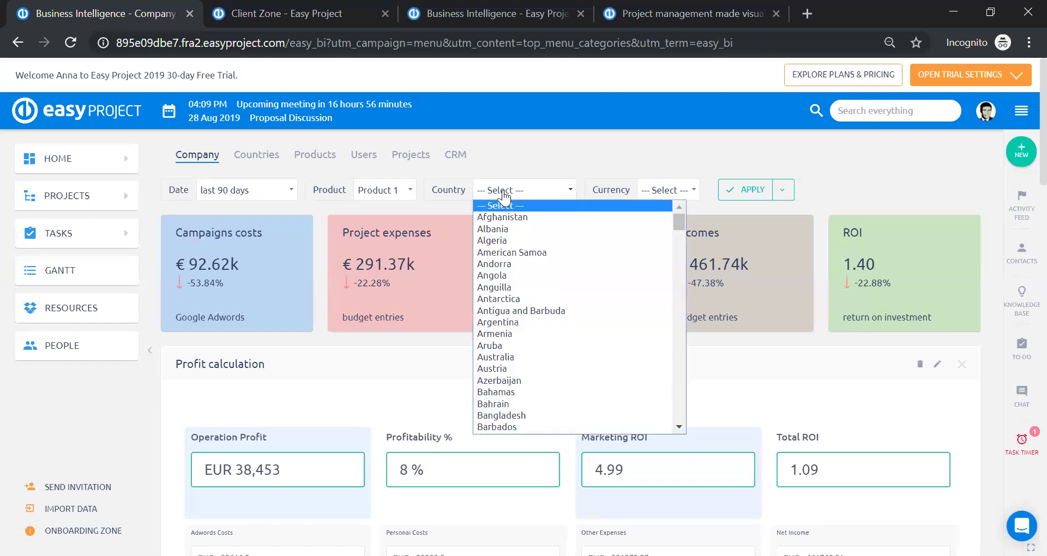
pyautogui.click(664, 192)
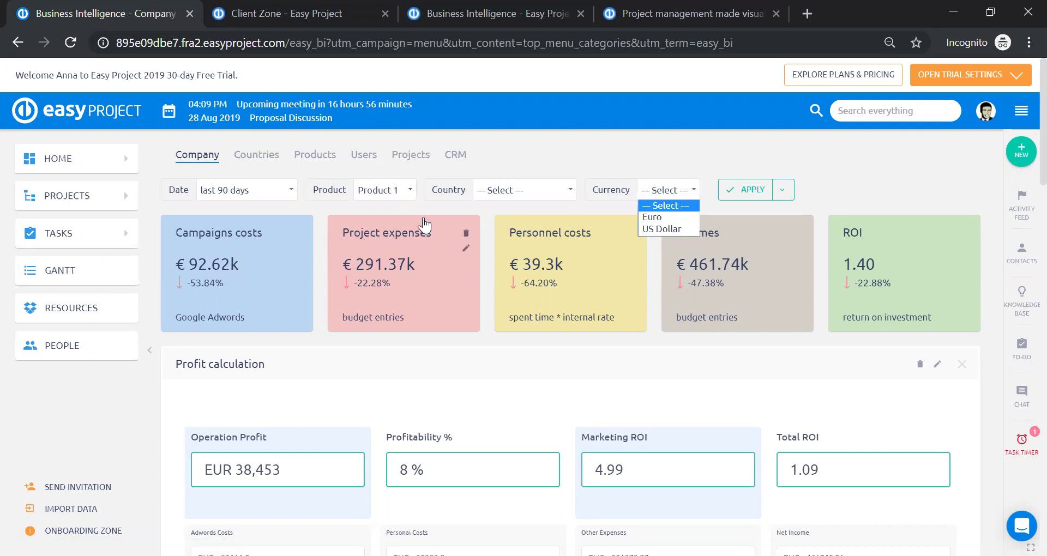
pyautogui.click(750, 191)
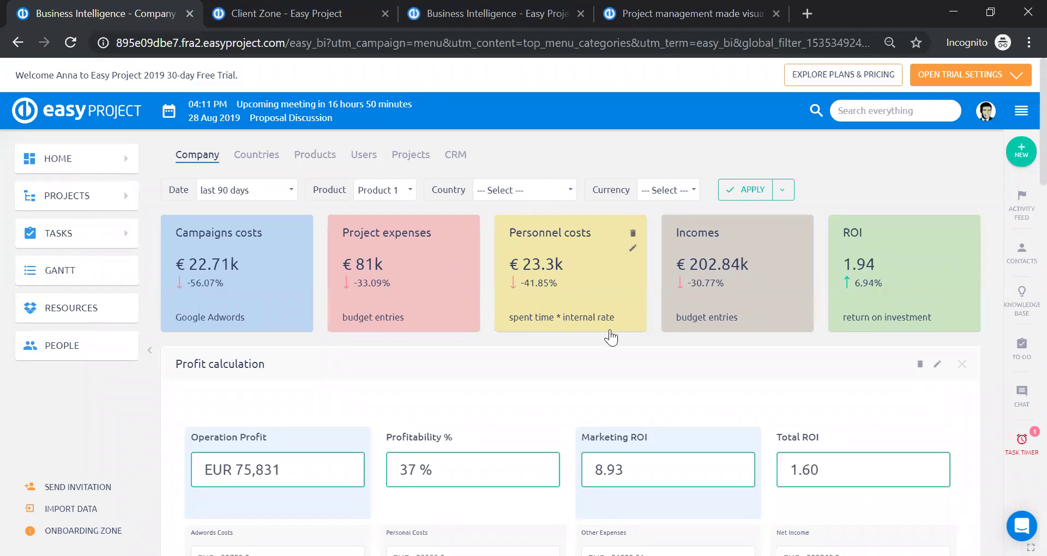
# - In the Profit calculation, set the Adwords Costs to EUR 20000 and the Personal Costs to EUR 50300.0
pyautogui.scroll(-2, 611, 334)
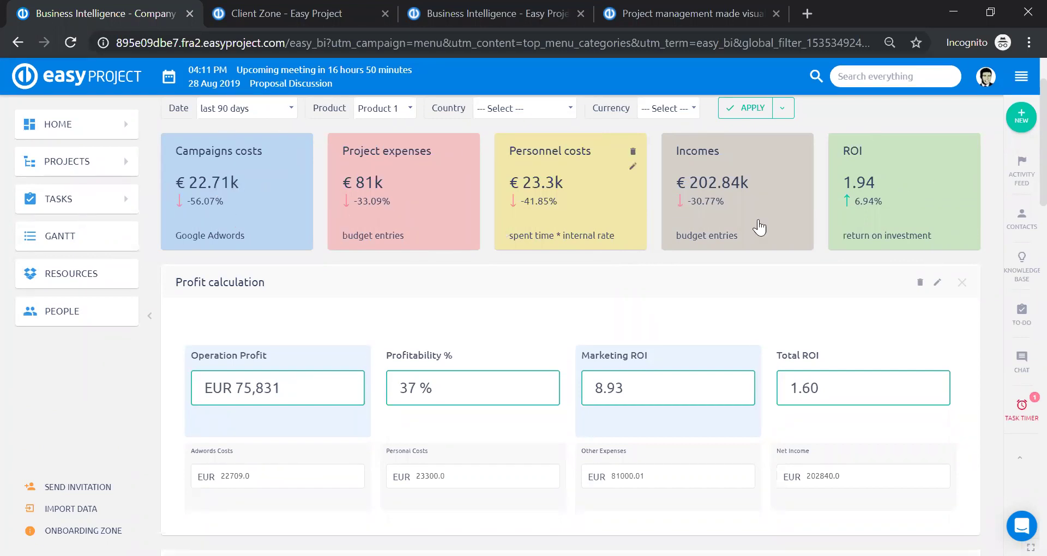
pyautogui.scroll(-1, 794, 227)
pyautogui.scroll(-2, 793, 227)
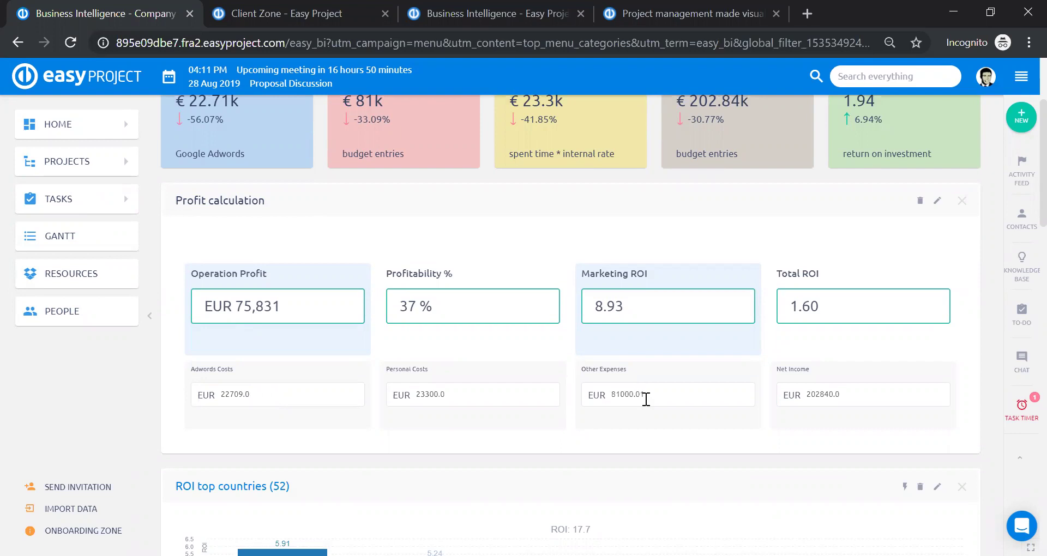
pyautogui.scroll(2, 520, 287)
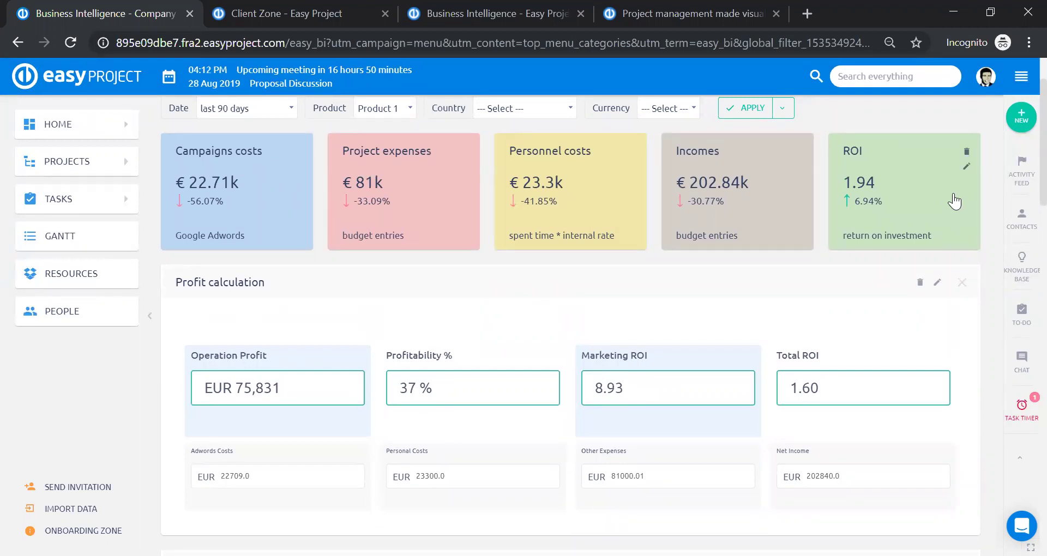
pyautogui.scroll(-2, 854, 257)
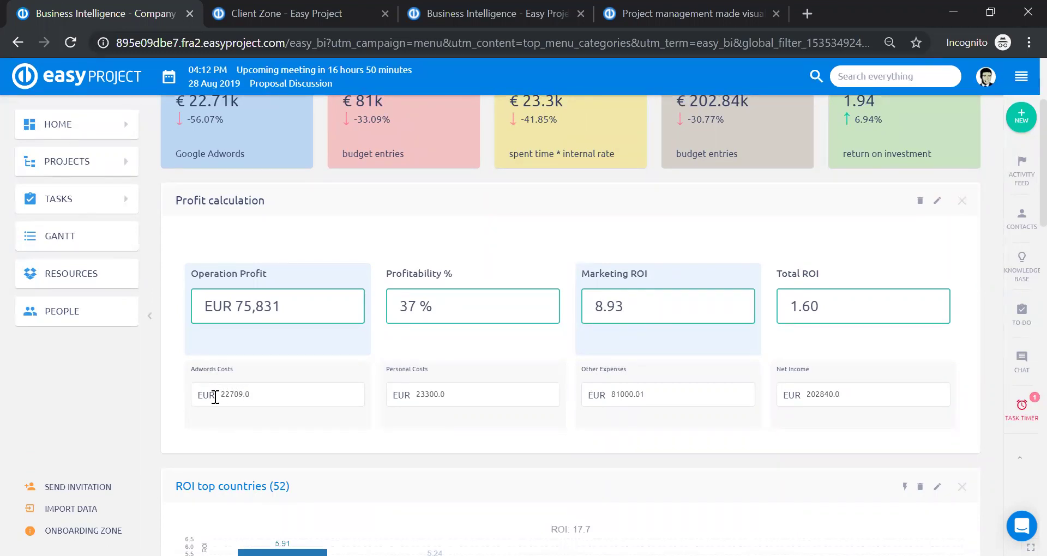
pyautogui.doubleClick(262, 394)
pyautogui.write('200')
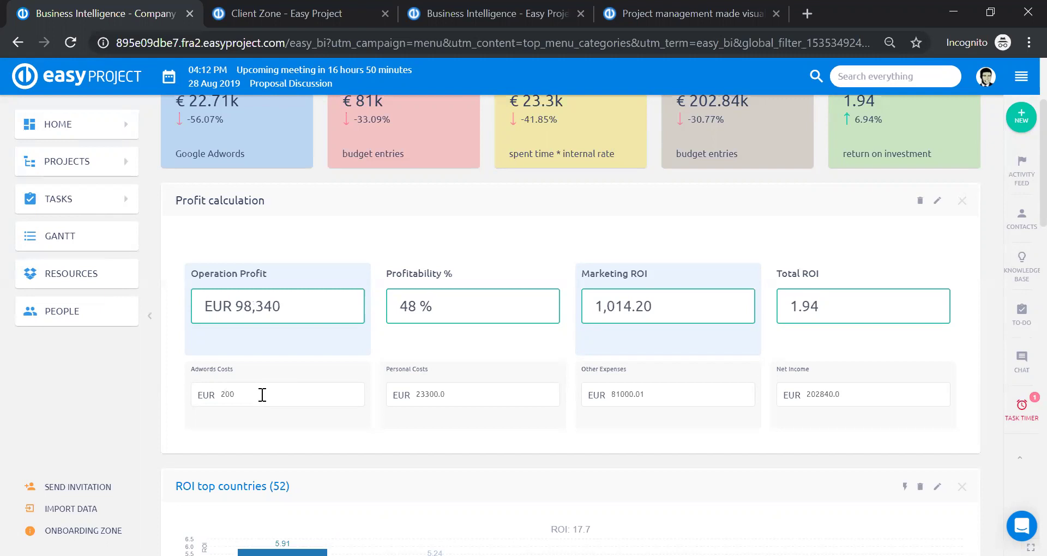
pyautogui.write('00')
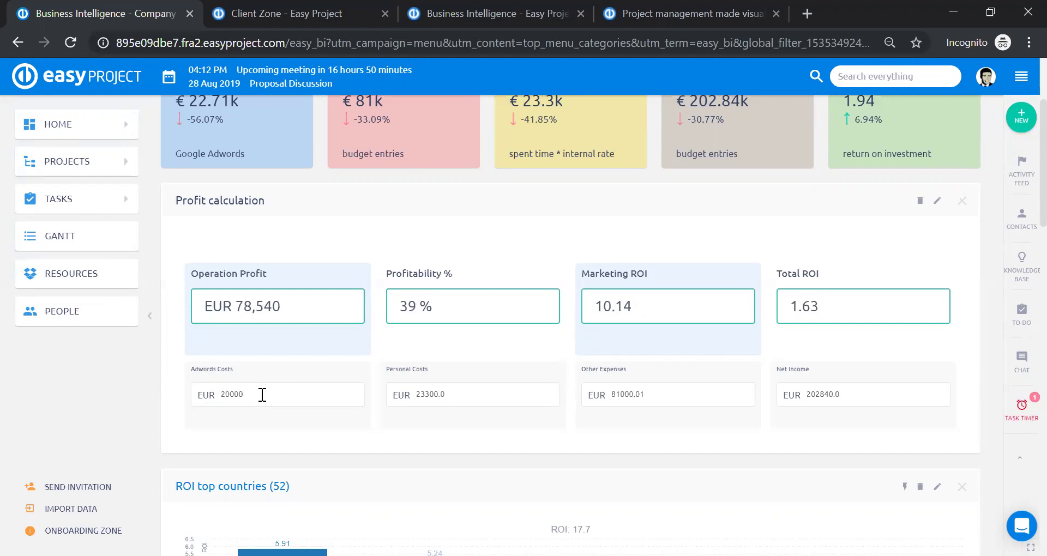
pyautogui.write('0')
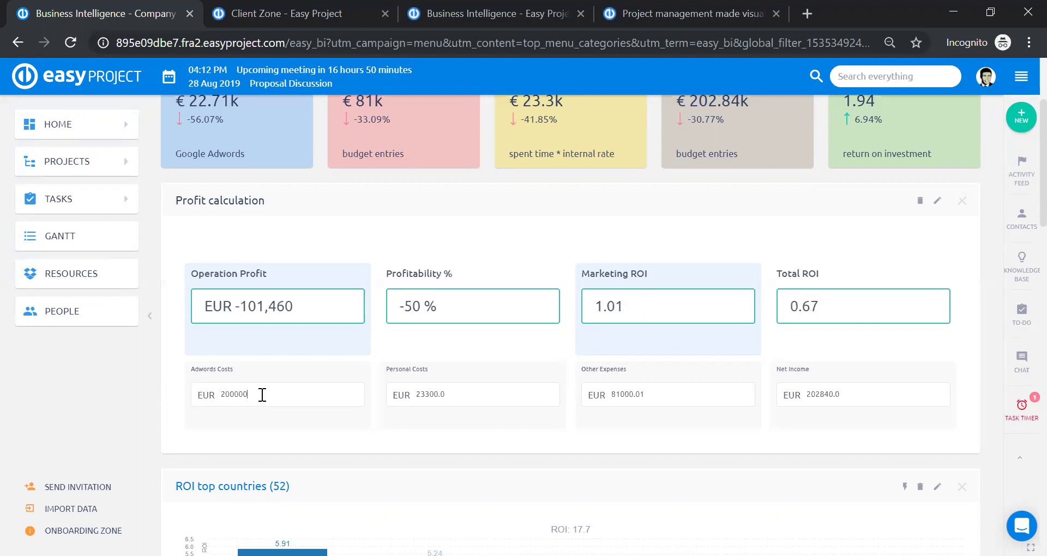
pyautogui.press('BackSpace')
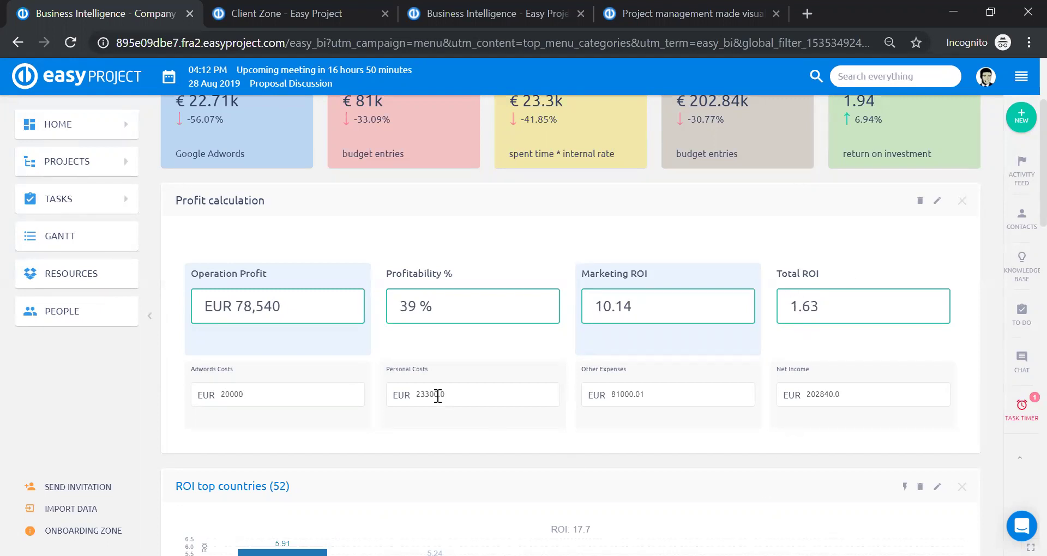
pyautogui.moveTo(425, 393); pyautogui.dragTo(398, 404)
pyautogui.write('50')
# - Compare the Profit calculation with the ROI tile and examine the ROI top countries and Incomes per country charts
pyautogui.scroll(-2, 765, 222)
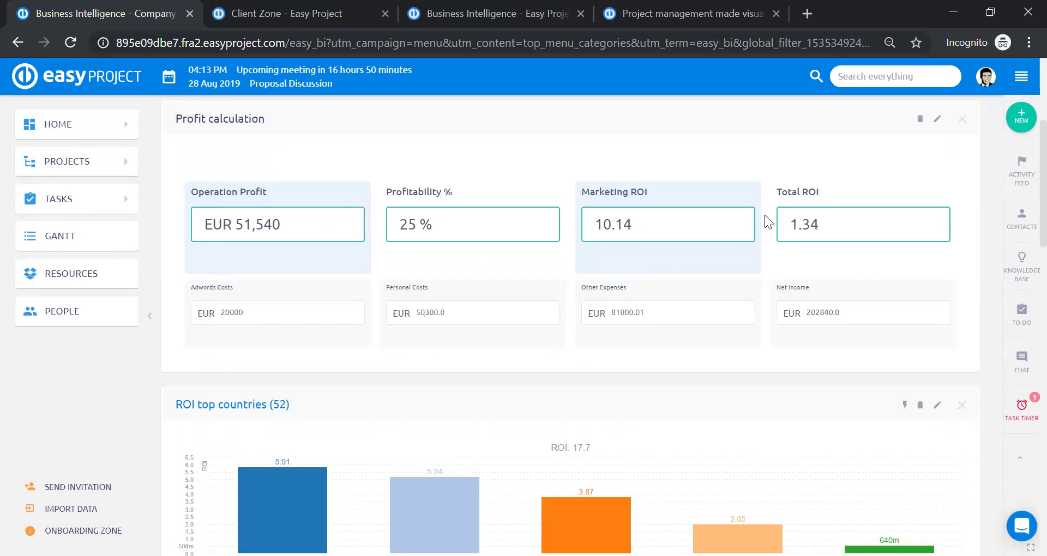
pyautogui.scroll(-3, 765, 215)
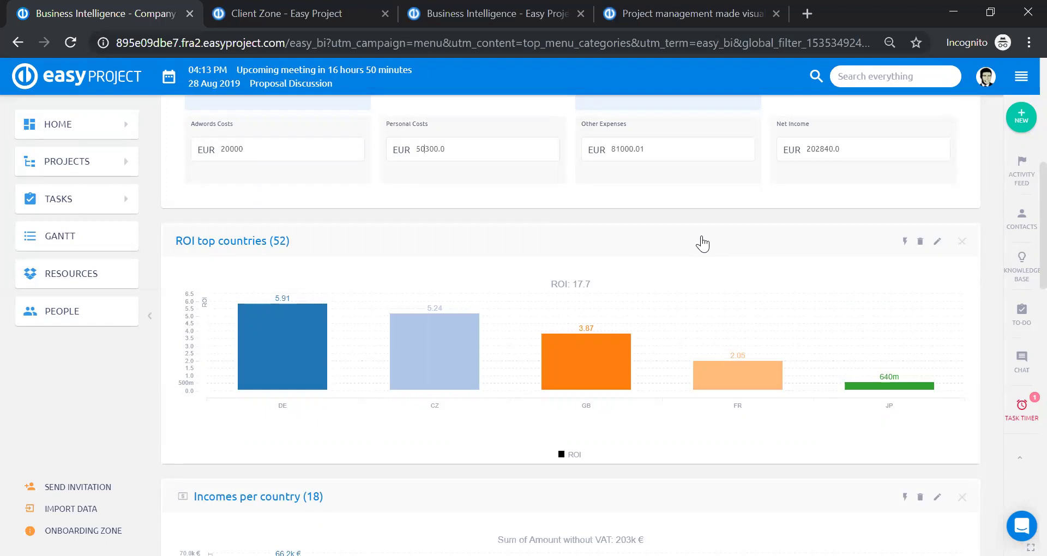
pyautogui.scroll(-2, 702, 244)
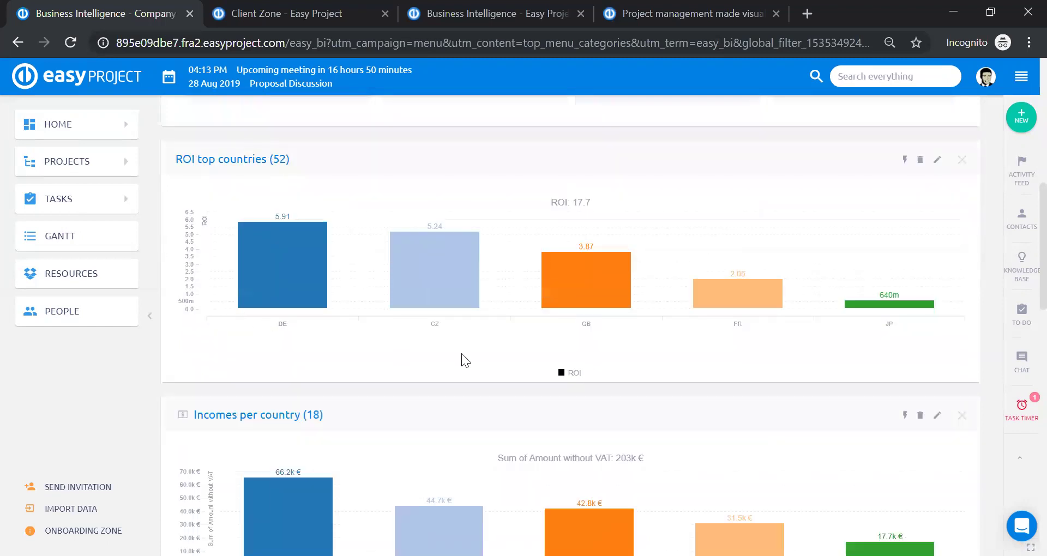
pyautogui.scroll(4, 461, 354)
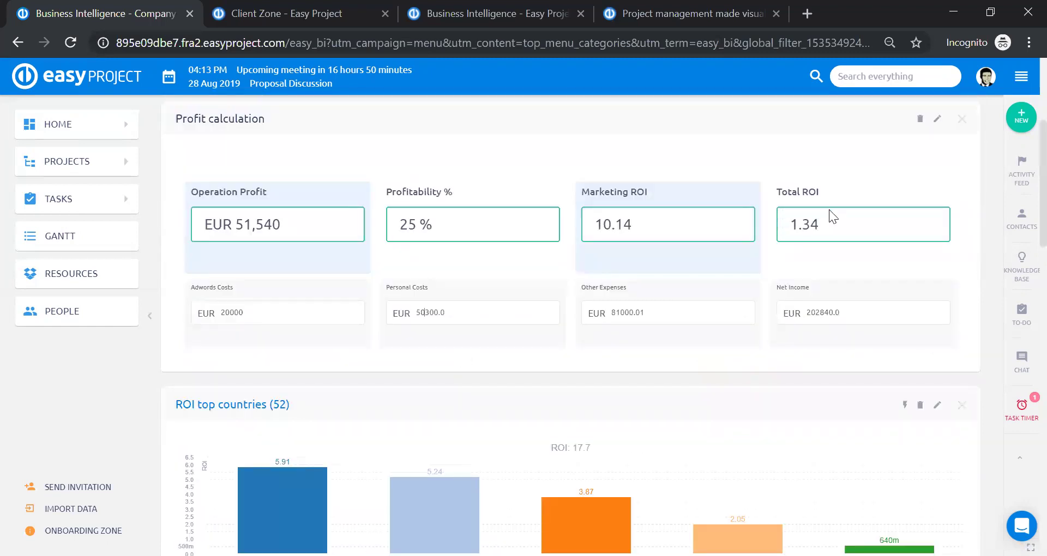
pyautogui.scroll(4, 829, 212)
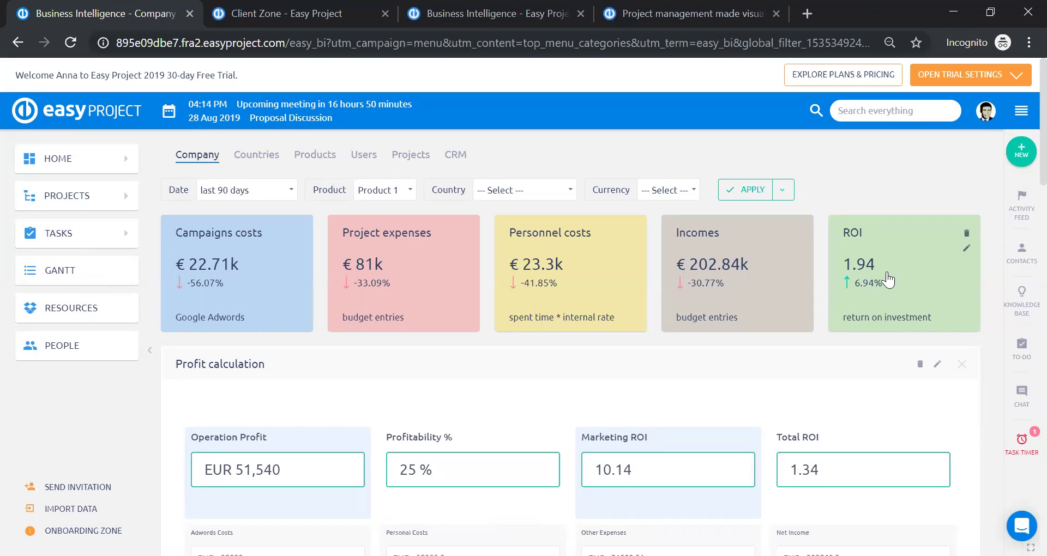
pyautogui.scroll(-7, 644, 139)
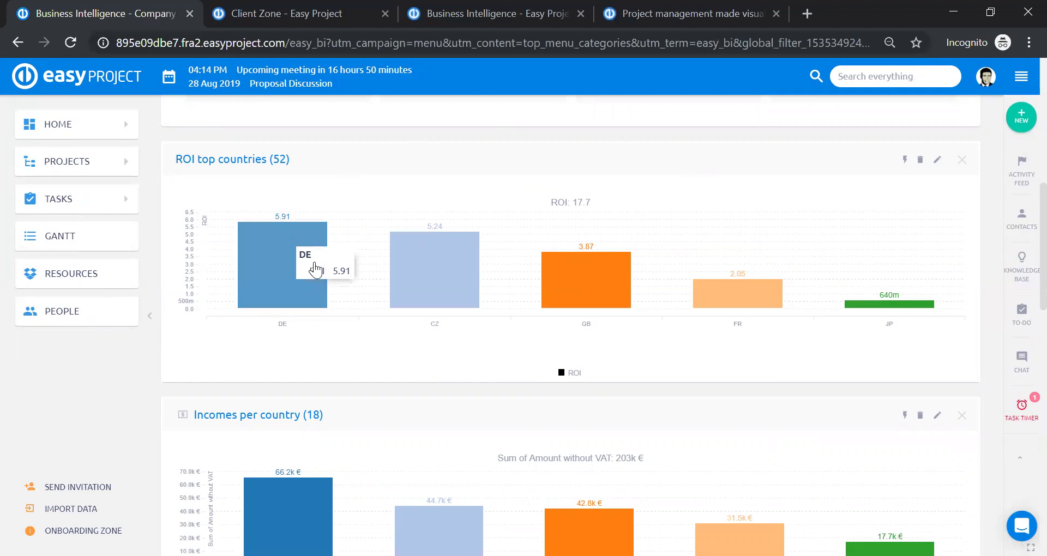
pyautogui.moveTo(460, 258)
pyautogui.moveTo(626, 265)
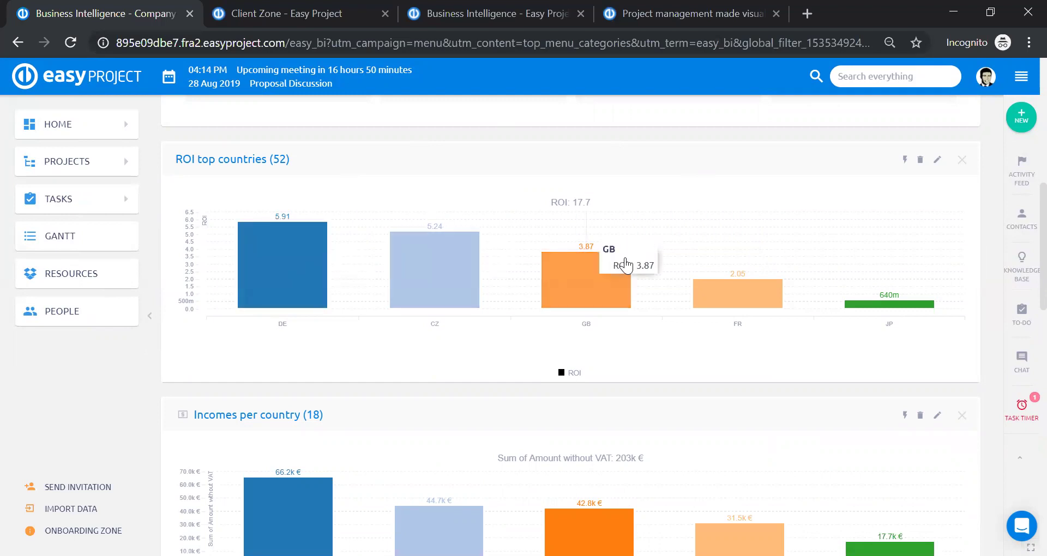
pyautogui.scroll(-2, 615, 236)
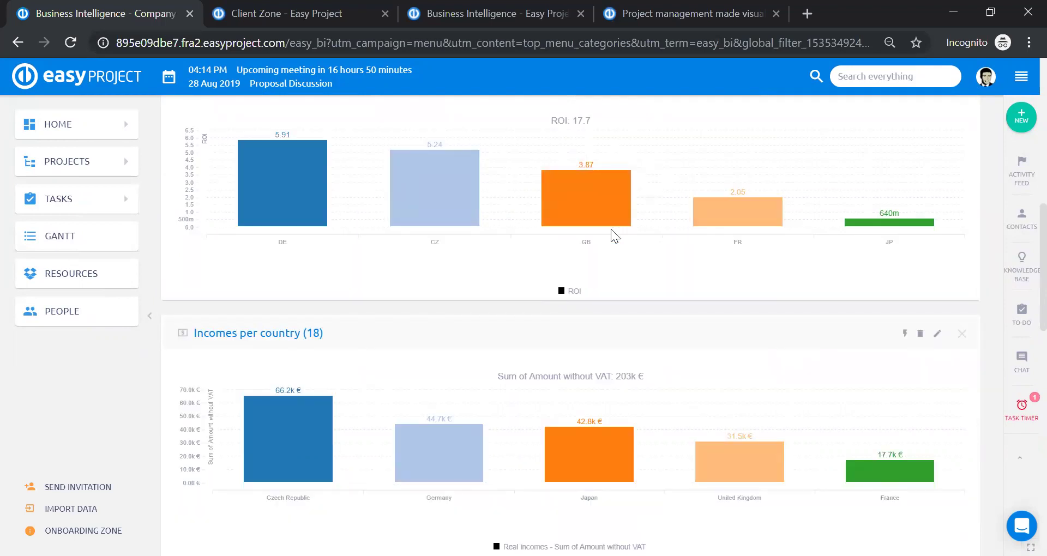
# - Examine the Incomes per country and Incomes per product charts for the applied product filter
pyautogui.scroll(-1, 615, 236)
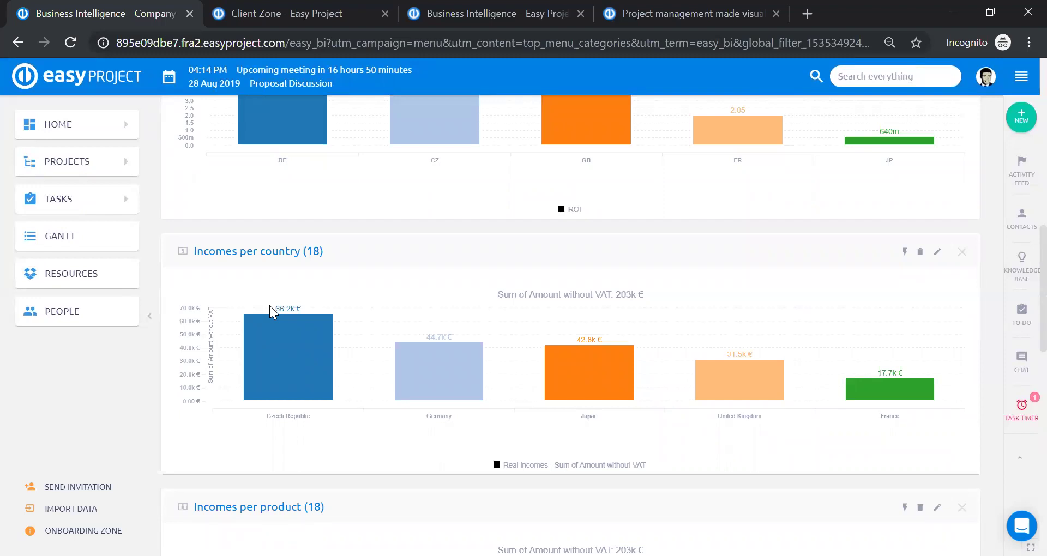
pyautogui.scroll(-3, 367, 252)
pyautogui.scroll(-3, 367, 250)
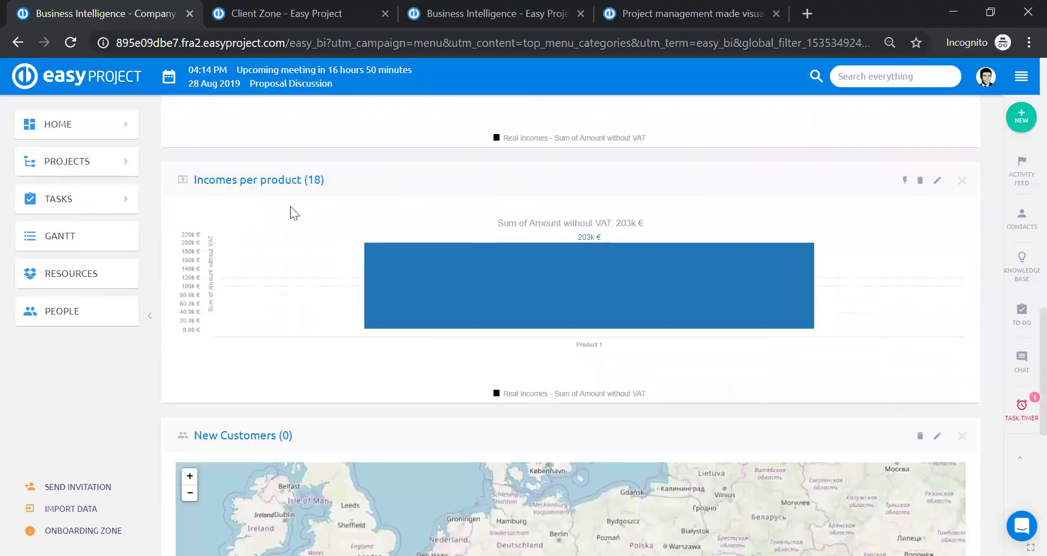
pyautogui.moveTo(797, 330)
# - Try to clear the Product filter and reapply the Company dashboard's filters
pyautogui.scroll(15, 694, 298)
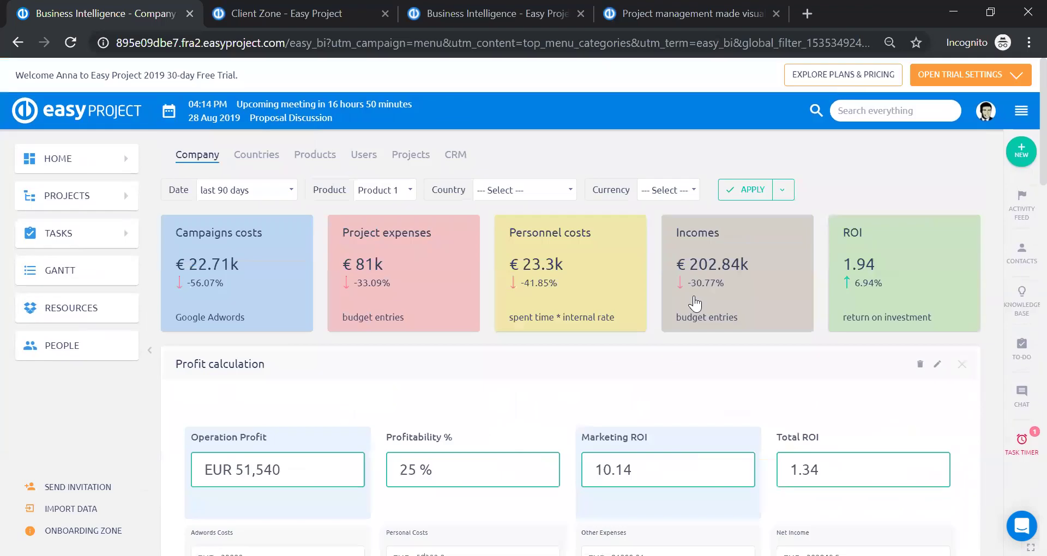
pyautogui.click(392, 191)
pyautogui.click(381, 204)
pyautogui.click(738, 201)
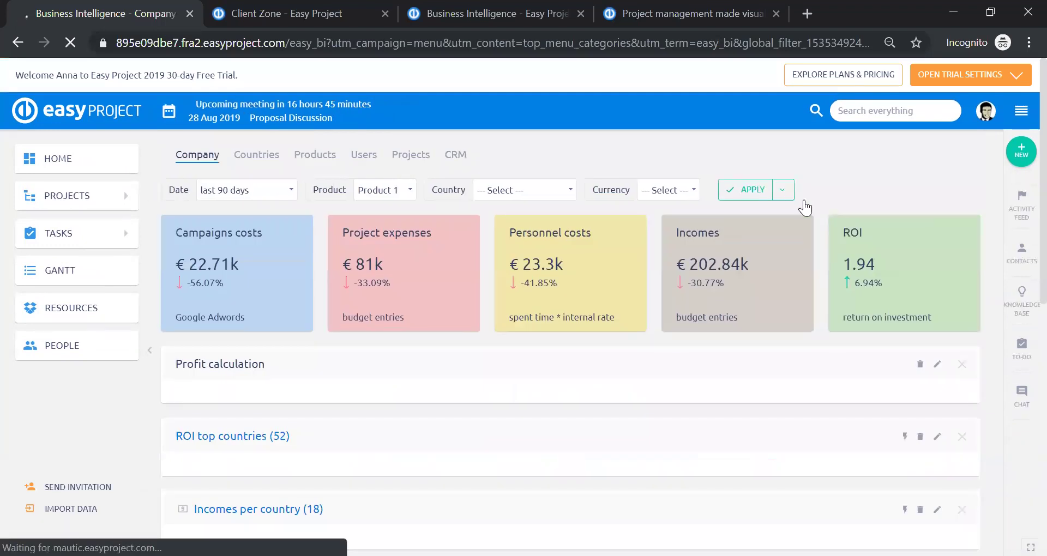
pyautogui.scroll(-10, 797, 199)
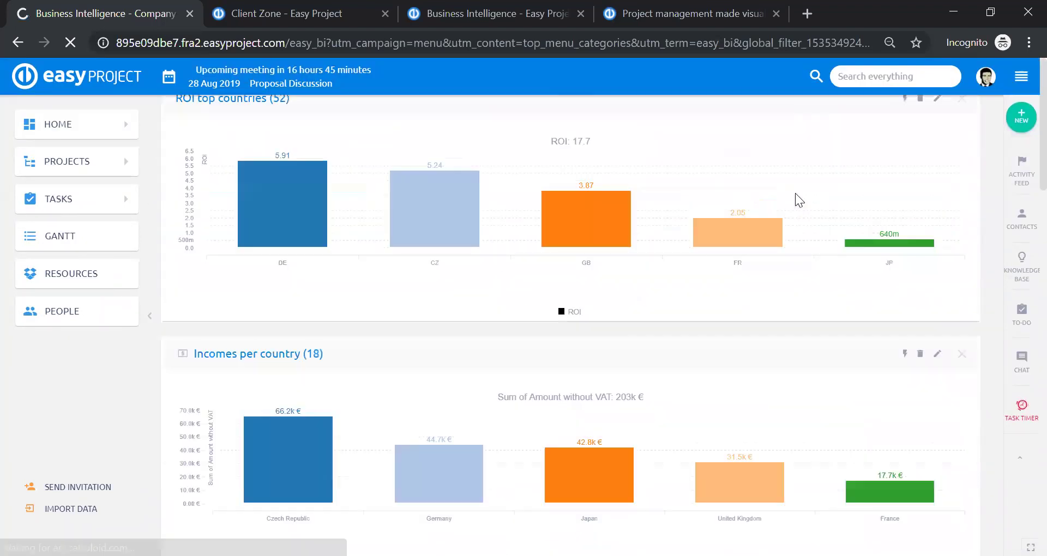
pyautogui.scroll(-3, 795, 195)
pyautogui.scroll(3, 795, 193)
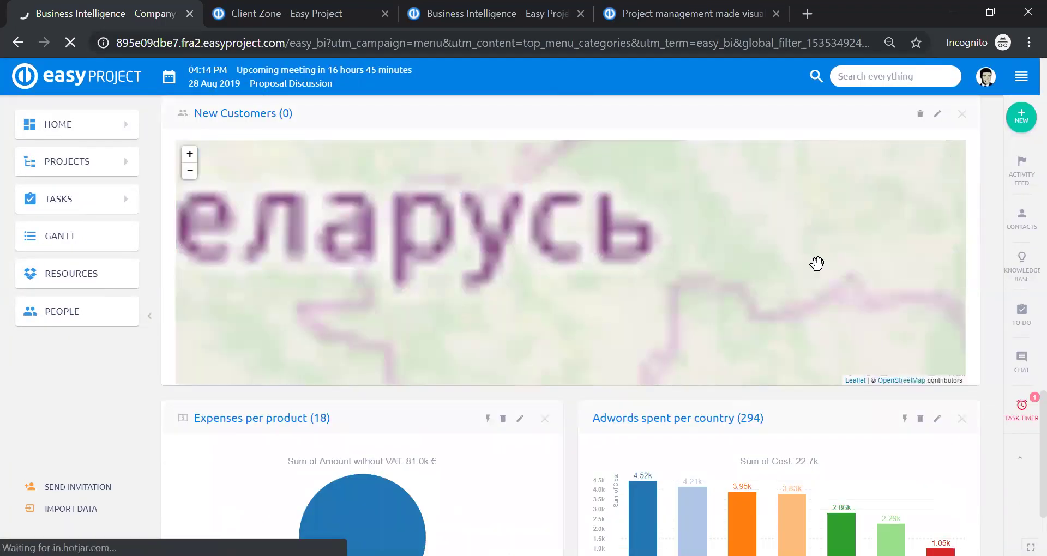
pyautogui.scroll(6, 944, 446)
pyautogui.scroll(10, 954, 433)
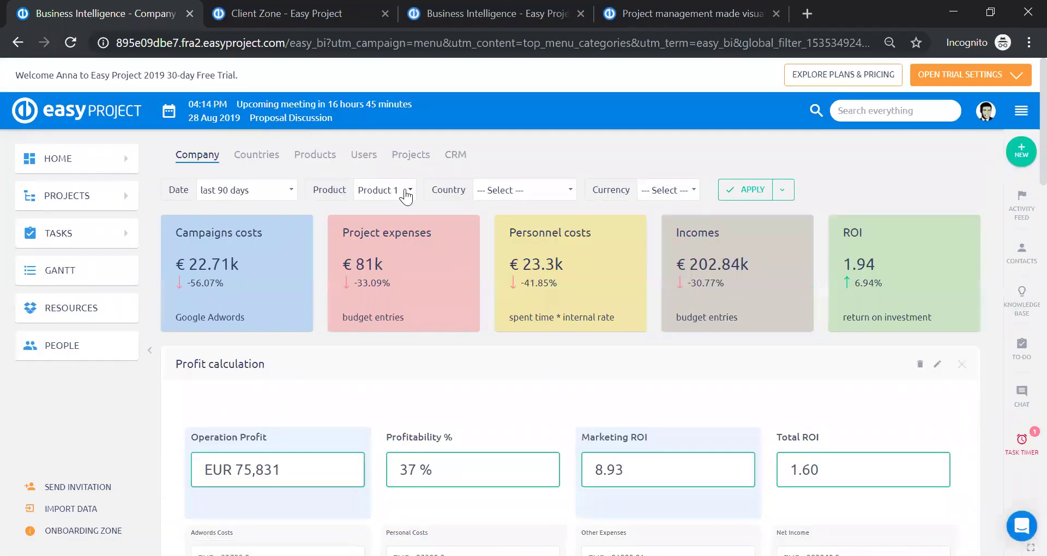
# - Reopen the Business Intelligence Company dashboard without a product filter
pyautogui.click(406, 194)
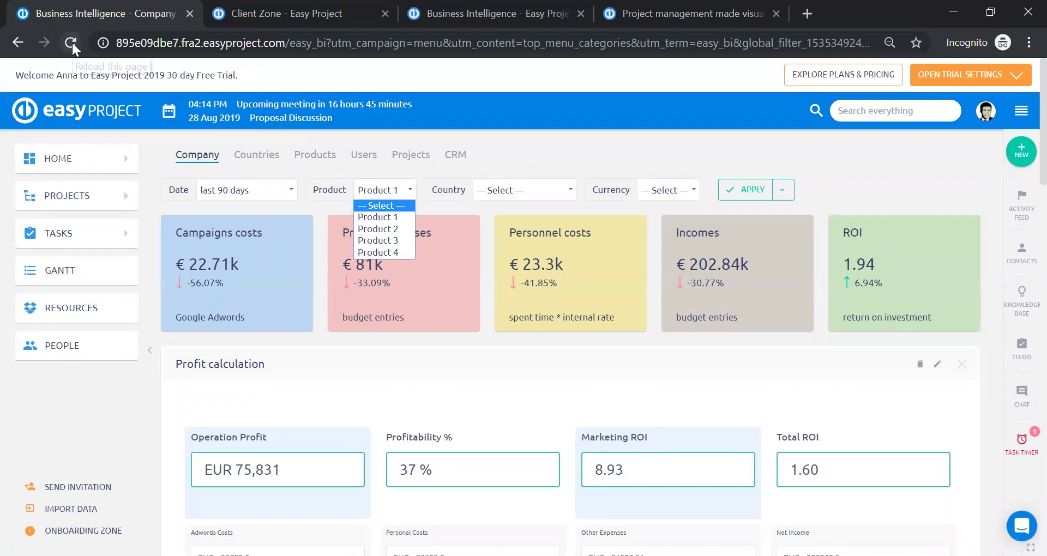
pyautogui.click(1023, 116)
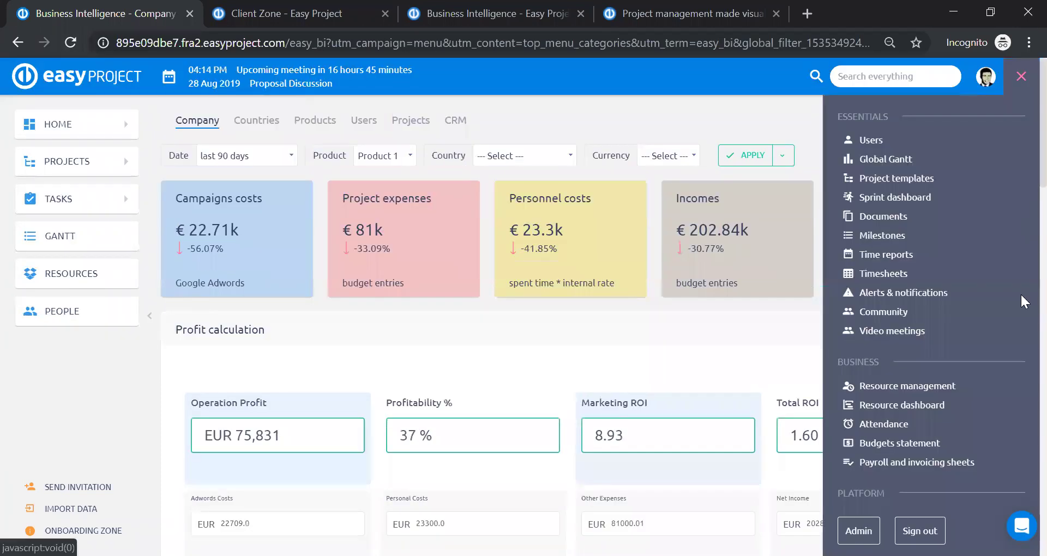
pyautogui.scroll(-3, 930, 503)
pyautogui.click(934, 498)
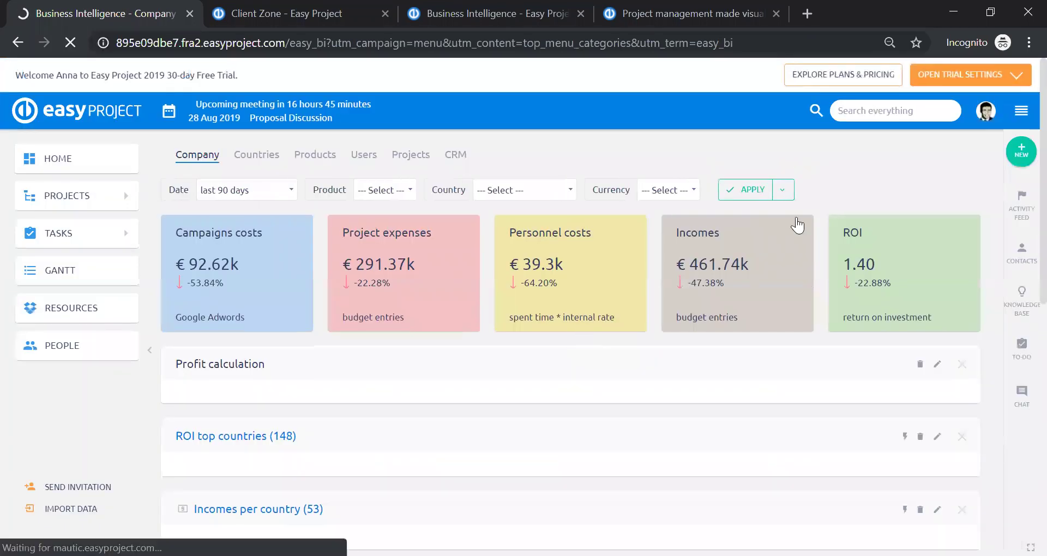
# - Review the unfiltered Profit calculation and compare the products in the Incomes per product chart
pyautogui.scroll(-2, 809, 168)
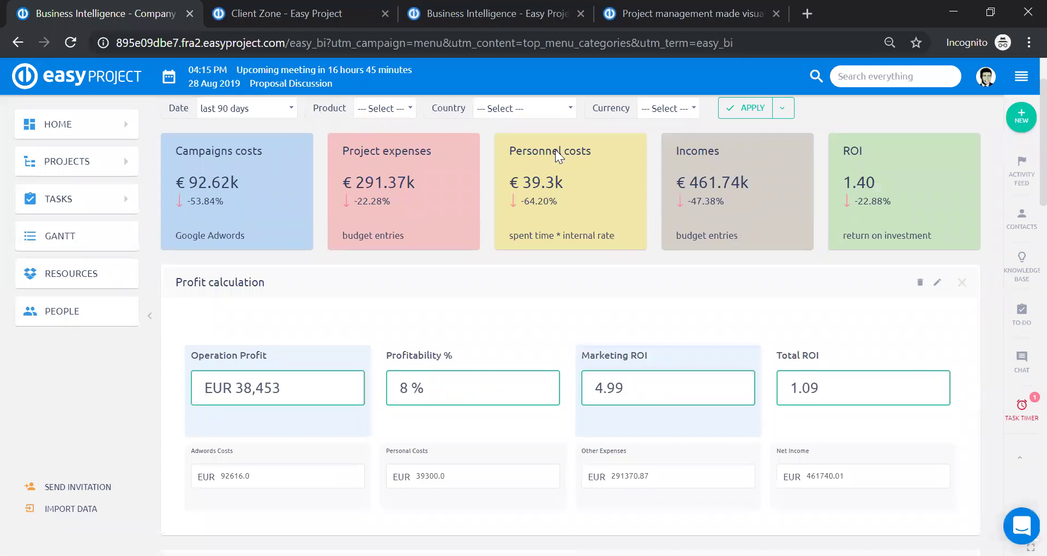
pyautogui.scroll(-15, 556, 164)
pyautogui.scroll(3, 555, 162)
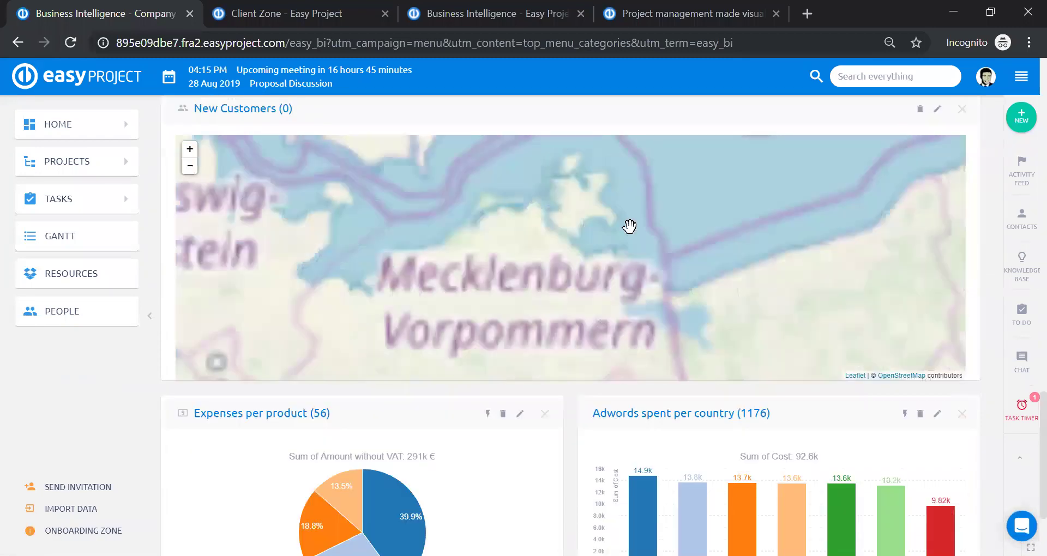
pyautogui.scroll(3, 817, 240)
pyautogui.scroll(6, 982, 219)
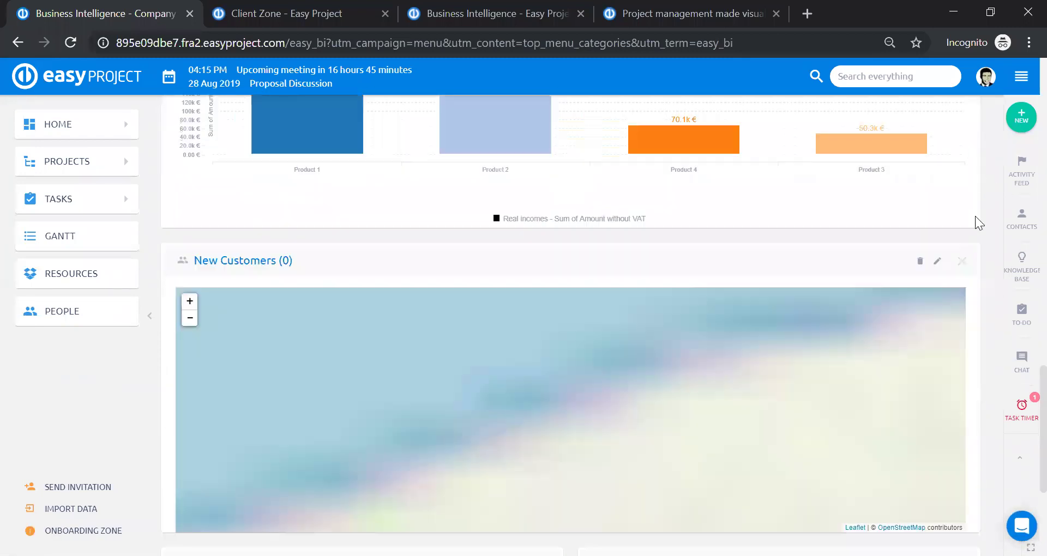
pyautogui.moveTo(273, 320)
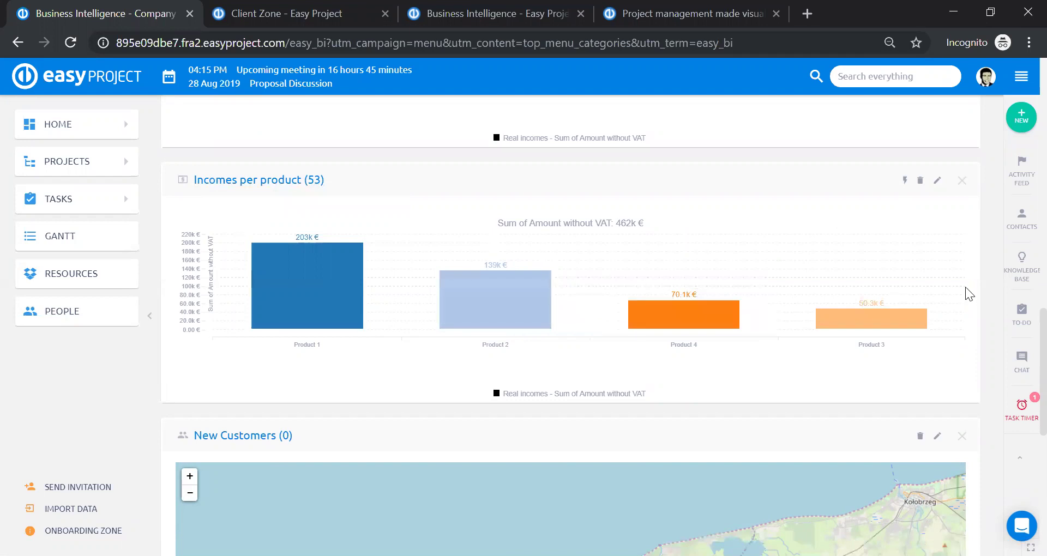
# - Zoom the New Customers map out until it covers Europe from Ireland to western Russia
pyautogui.scroll(-3, 928, 250)
pyautogui.scroll(-2, 927, 250)
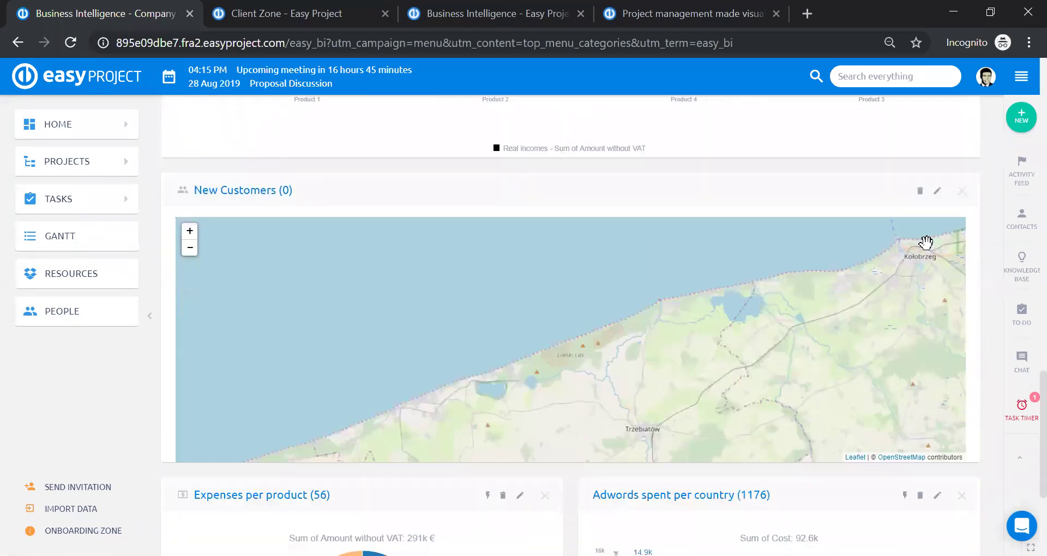
pyautogui.click(190, 248)
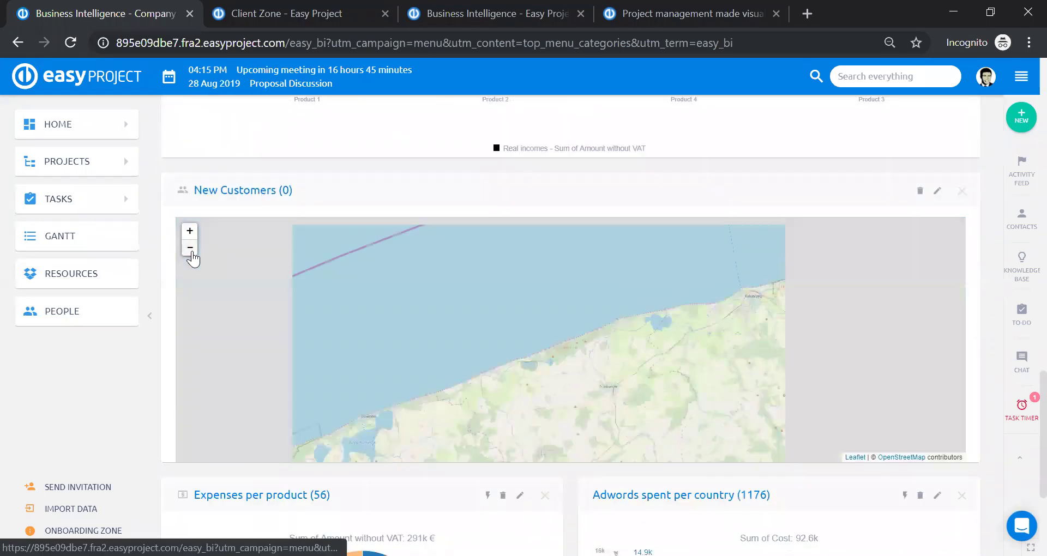
pyautogui.click(190, 248)
pyautogui.click(190, 248)
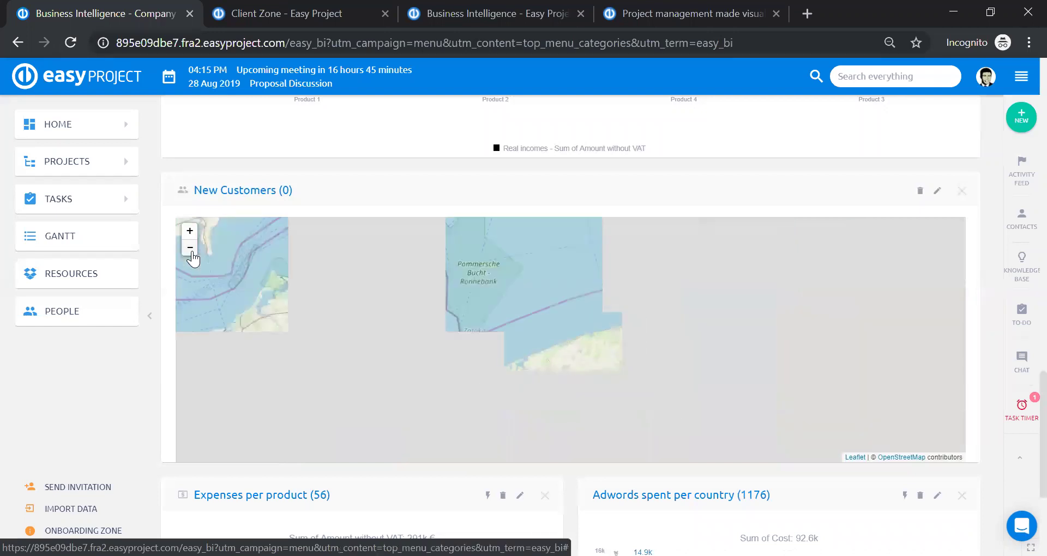
pyautogui.click(190, 248)
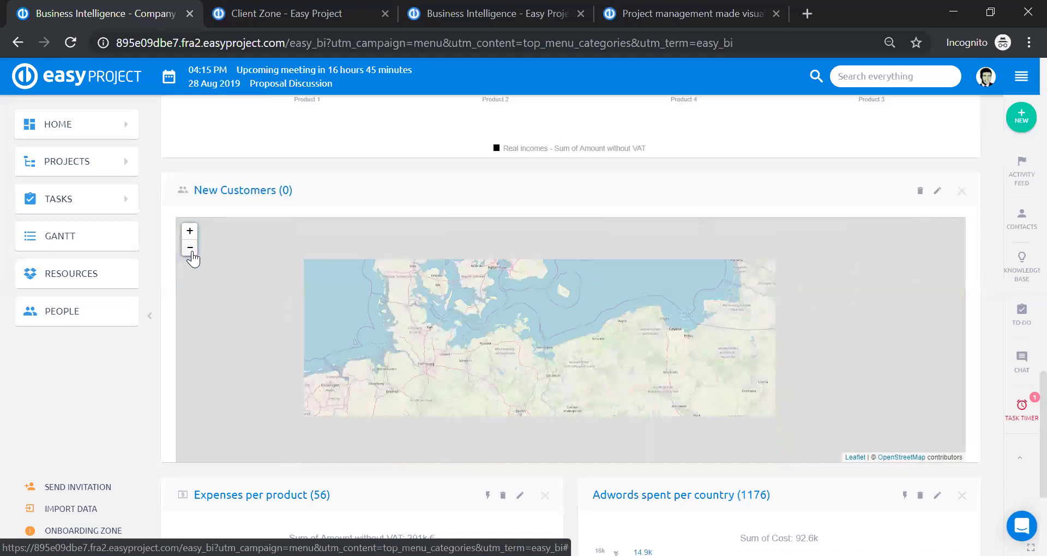
pyautogui.click(190, 248)
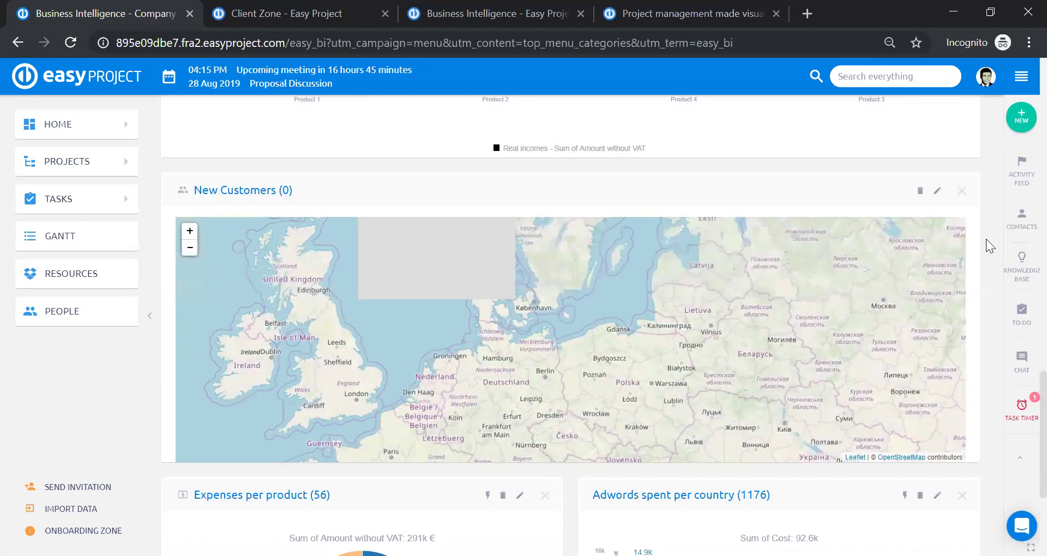
# - Open the Product 2 dashboard from its slice in the Expenses per product chart
pyautogui.scroll(-3, 990, 246)
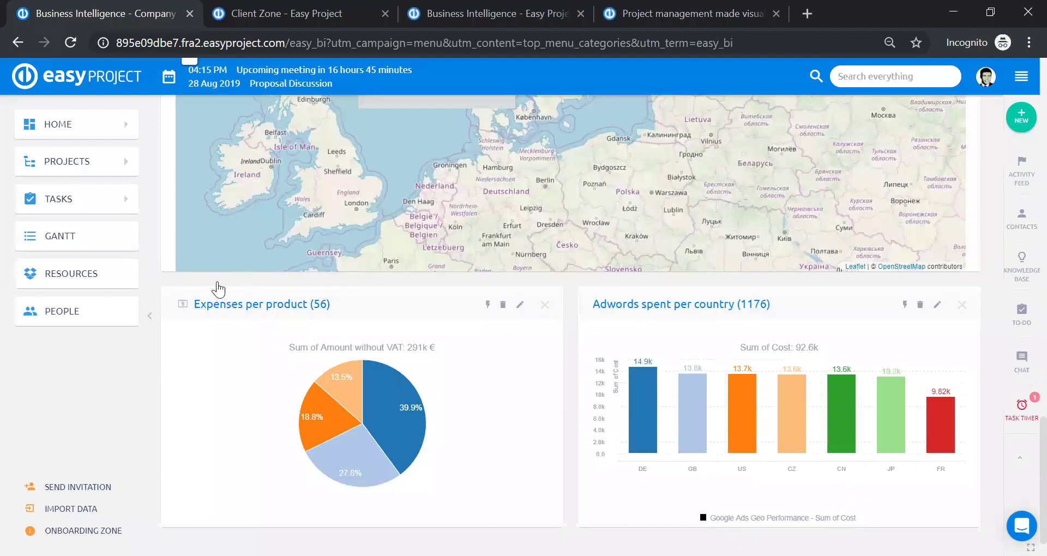
pyautogui.scroll(-1, 218, 289)
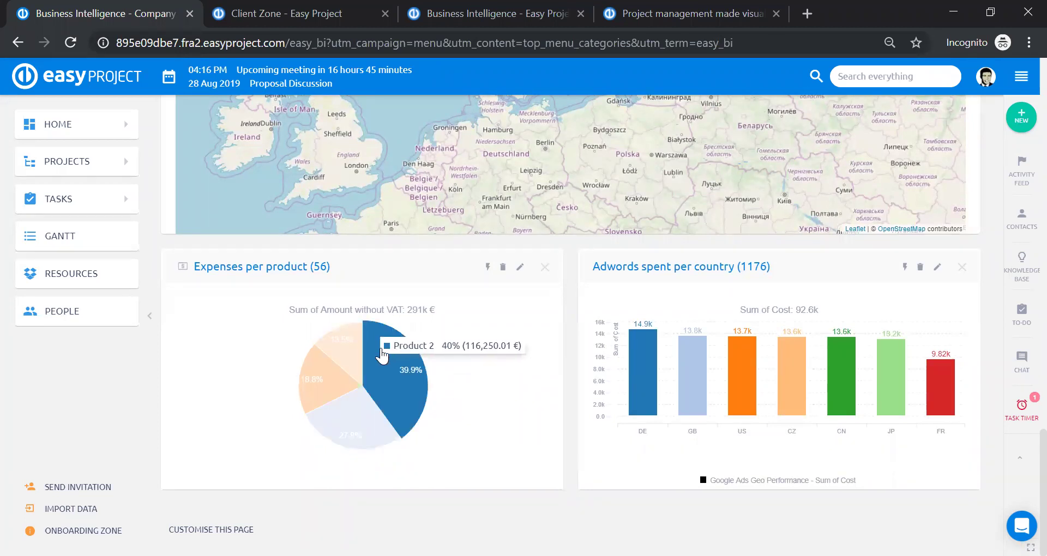
pyautogui.click(381, 355)
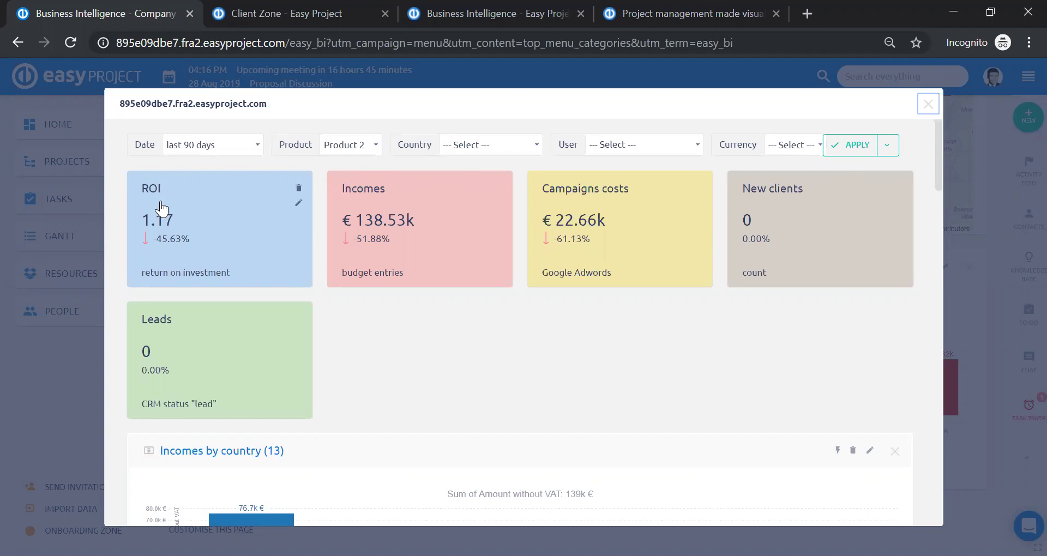
# - Examine the Product 2 tiles and its Incomes by country, Plan fullfilment, Incomes per project, Campaigns' costs and ROI per country charts
pyautogui.moveTo(178, 200)
pyautogui.moveTo(624, 199)
pyautogui.scroll(-1, 557, 335)
pyautogui.scroll(-3, 548, 312)
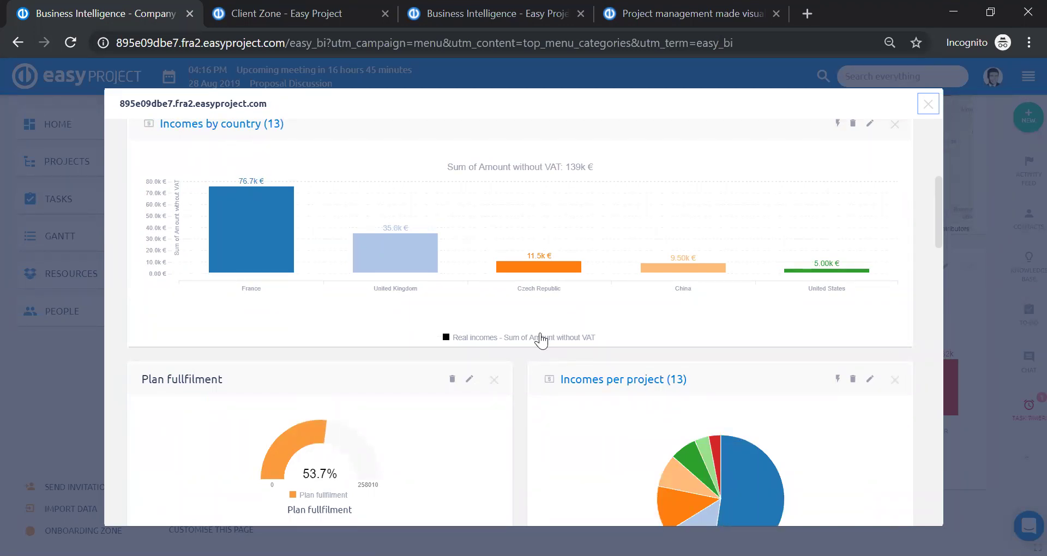
pyautogui.scroll(-2, 769, 169)
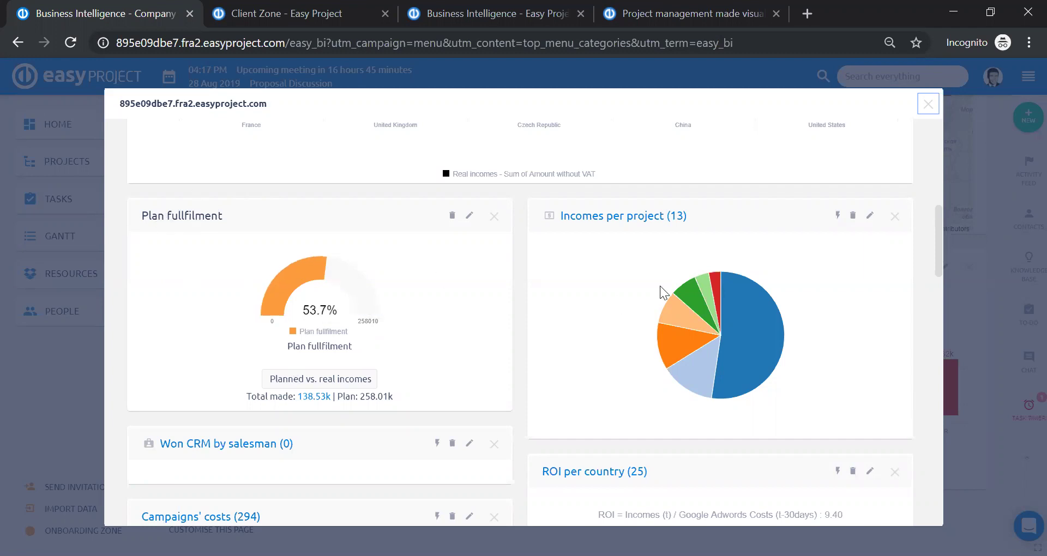
pyautogui.moveTo(696, 332)
pyautogui.moveTo(742, 339)
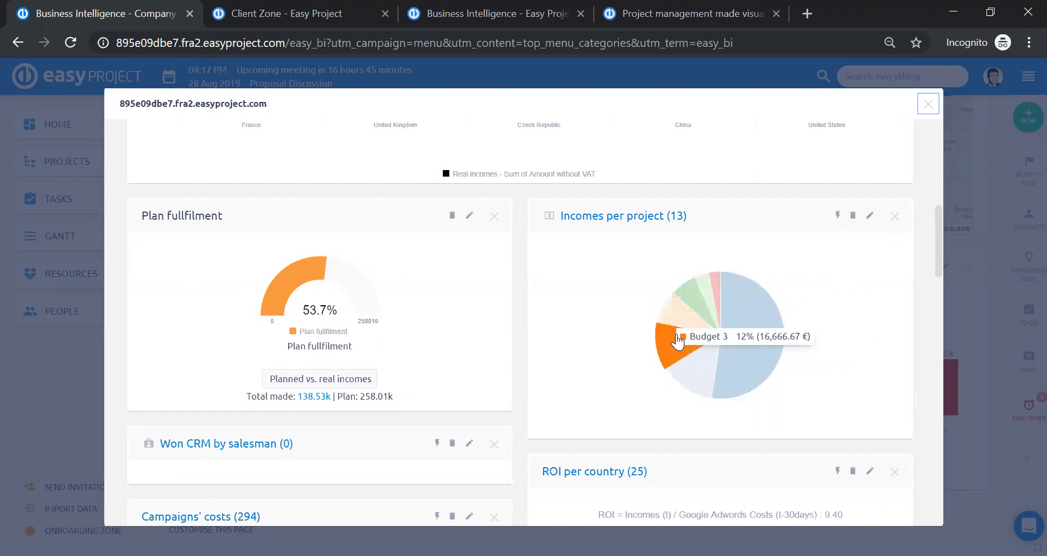
pyautogui.scroll(-3, 642, 283)
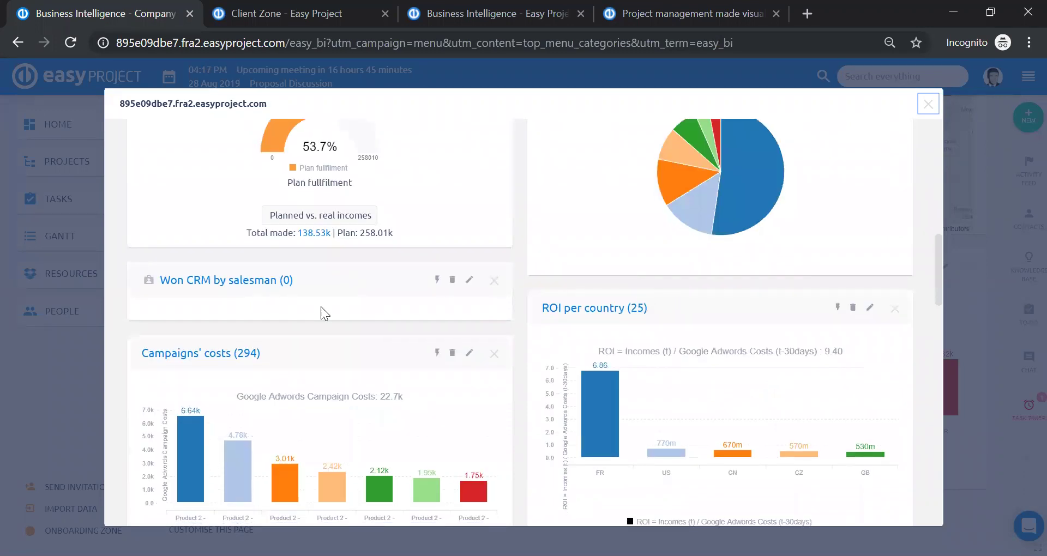
# - Open the Budget 5 project dashboard from the Incomes per project chart and review its time, earnings and open task modules
pyautogui.scroll(3, 701, 400)
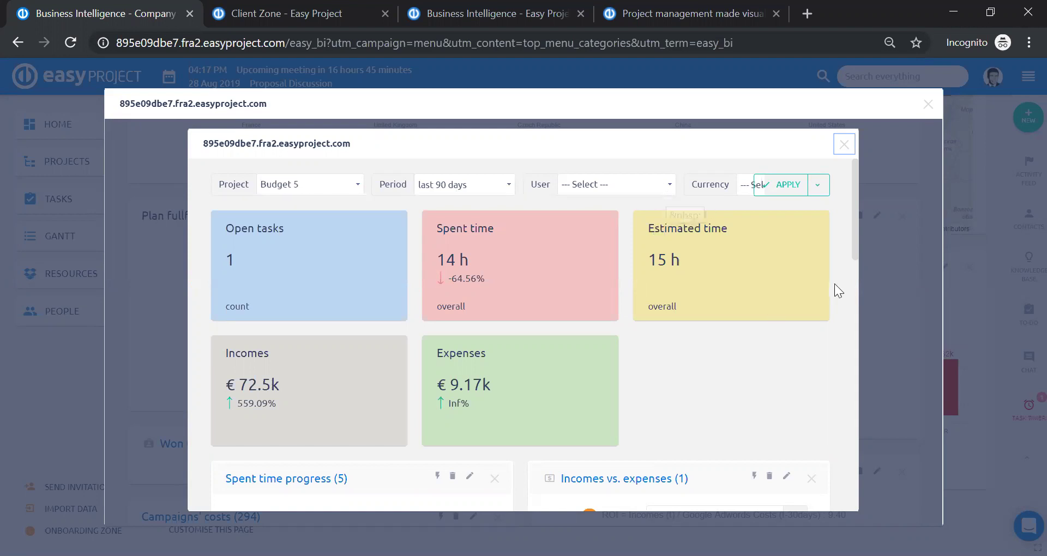
pyautogui.scroll(-8, 770, 242)
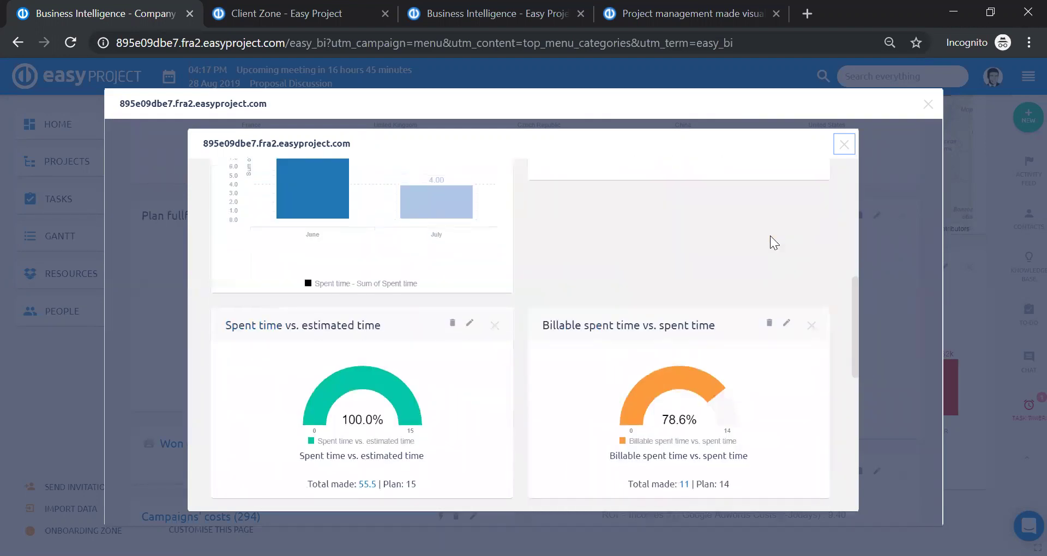
pyautogui.scroll(-6, 770, 235)
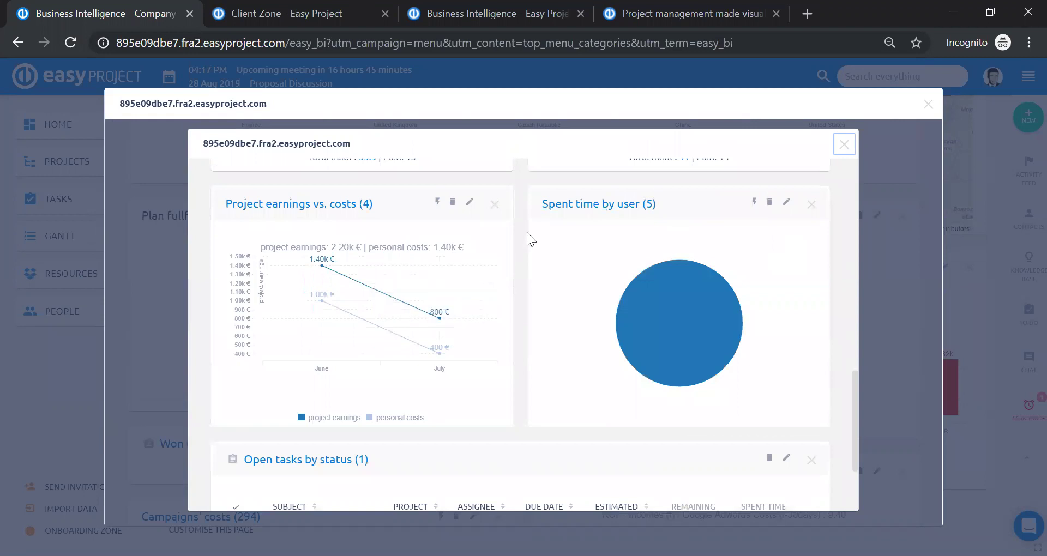
pyautogui.scroll(-3, 527, 232)
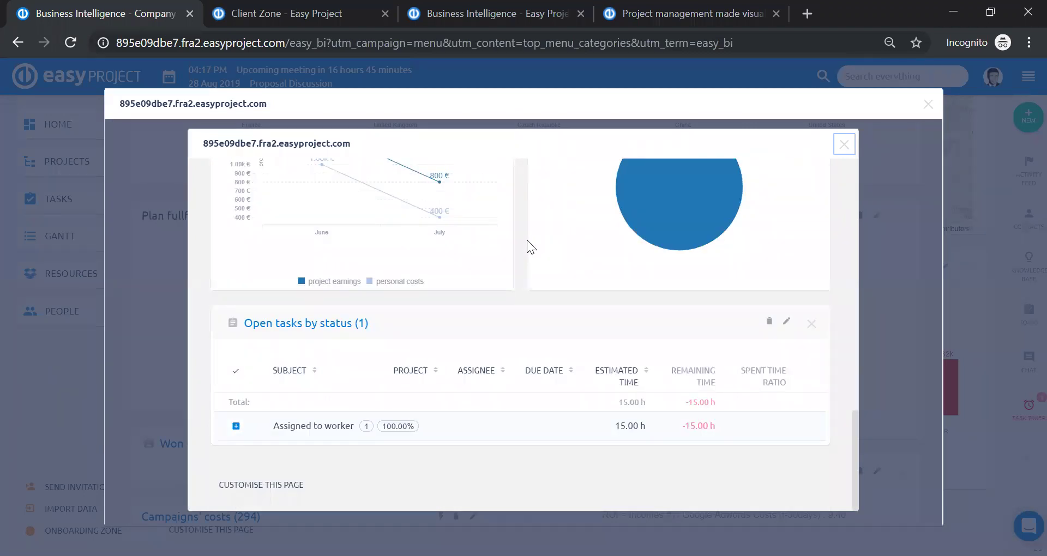
pyautogui.scroll(8, 530, 265)
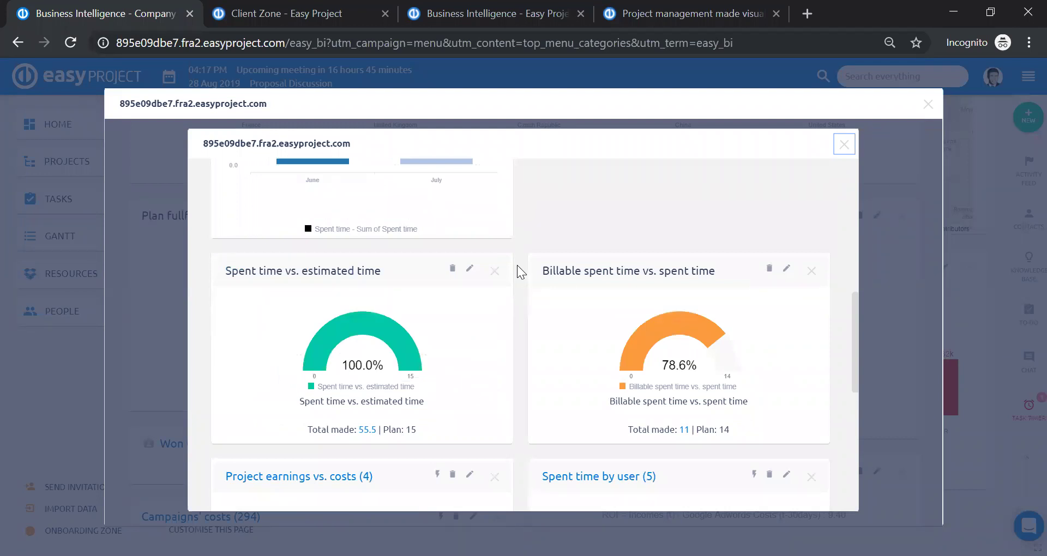
# - Close the Budget 5 and Product 2 dashboards and check the edit options on the Campaigns costs tile and Profit calculation
pyautogui.click(844, 146)
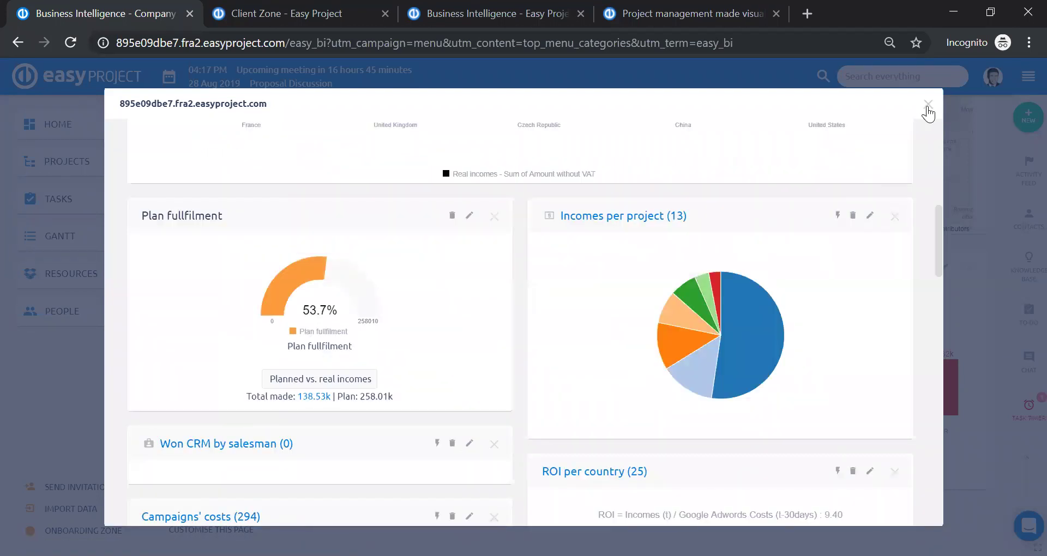
pyautogui.click(928, 104)
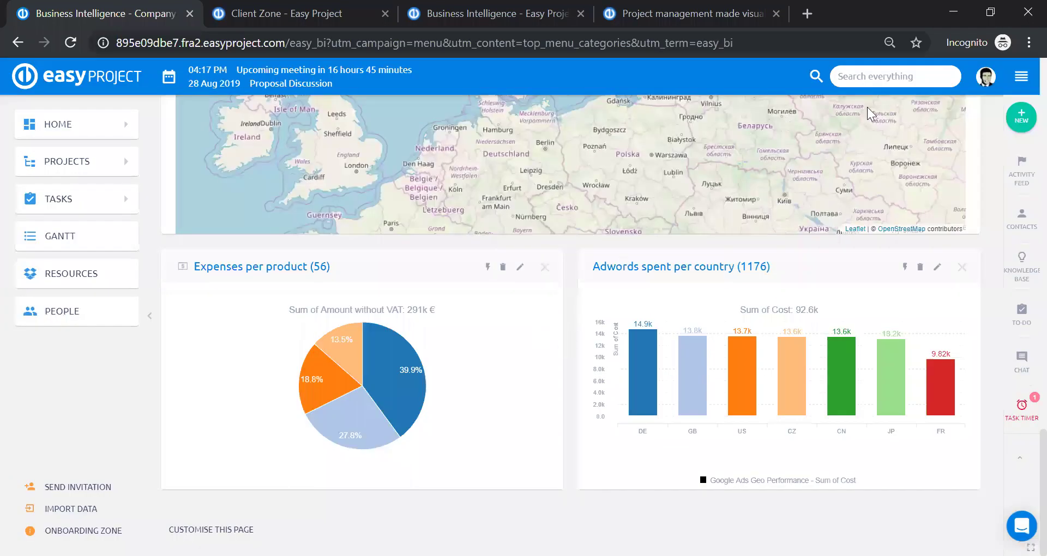
pyautogui.scroll(3, 992, 163)
pyautogui.scroll(10, 977, 170)
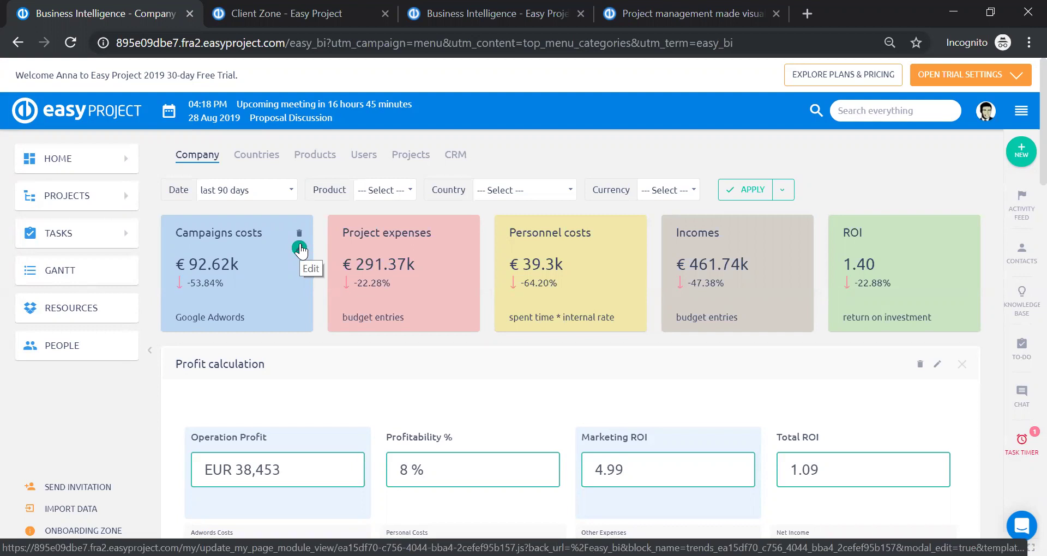
pyautogui.scroll(-3, 843, 244)
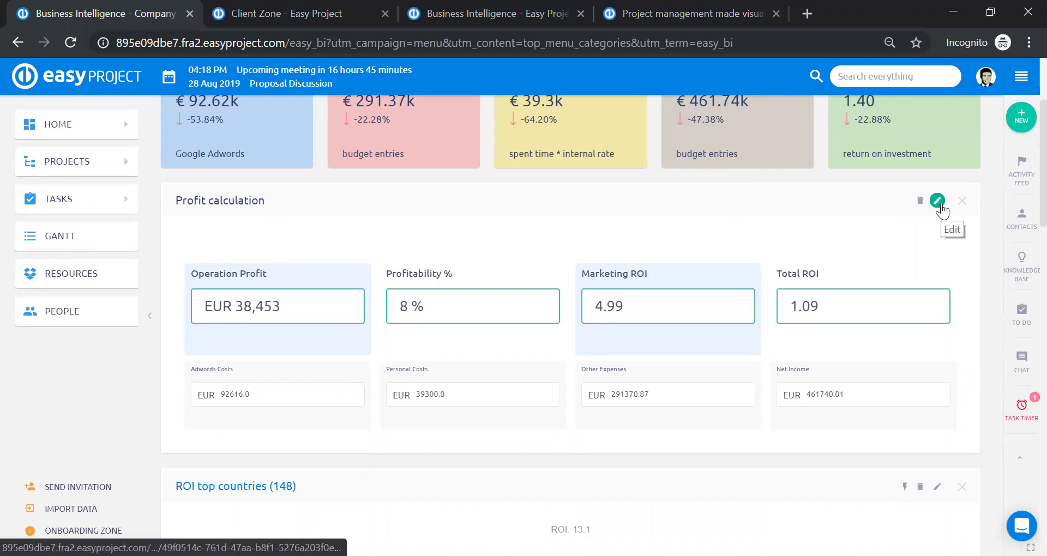
# - Open the page customisation of the Company dashboard
pyautogui.scroll(-5, 941, 210)
pyautogui.scroll(-5, 919, 260)
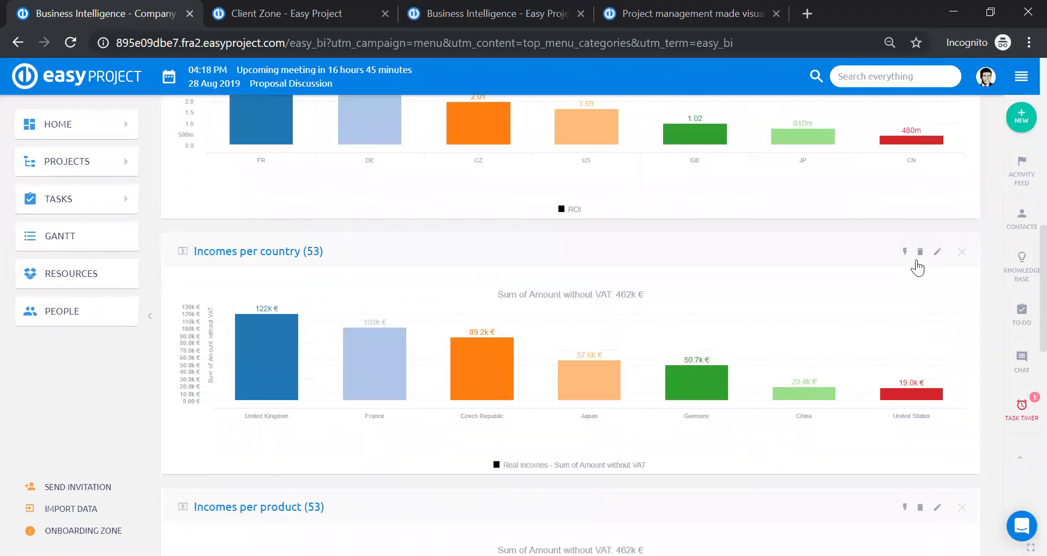
pyautogui.scroll(-6, 917, 261)
pyautogui.scroll(-5, 916, 260)
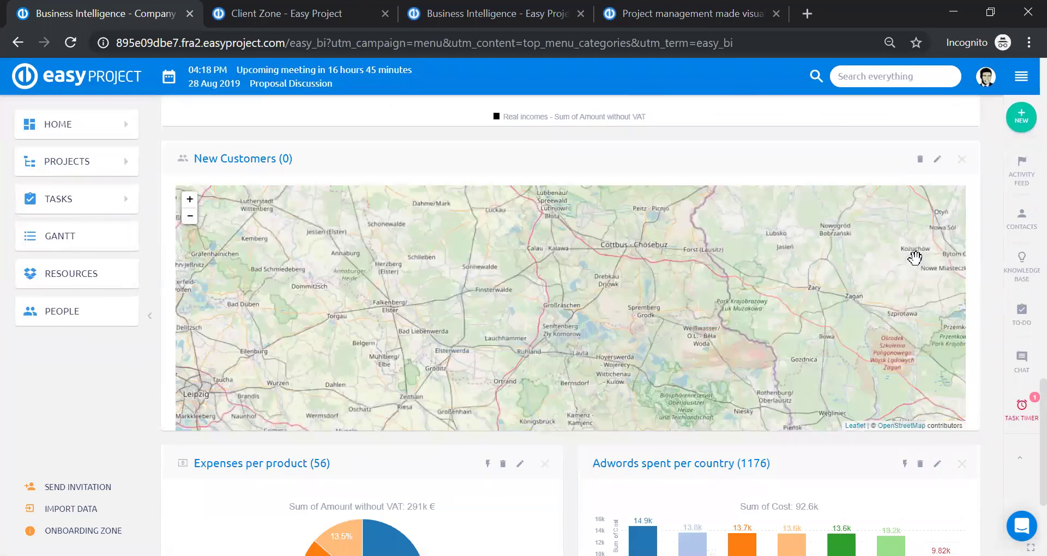
pyautogui.scroll(-3, 916, 260)
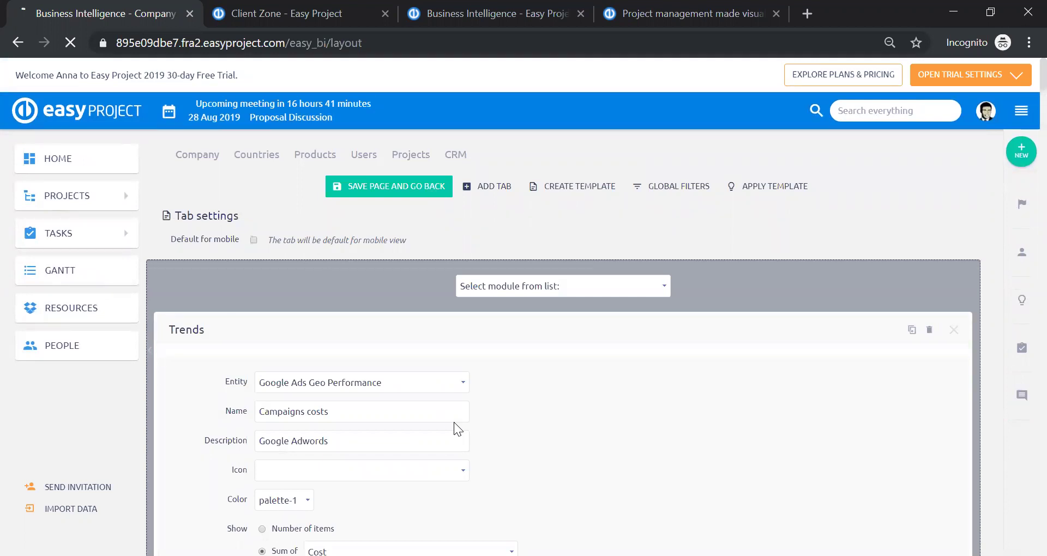
# - Examine the modules available for the Company dashboard, from Other and Charts through Tasks, Users, Budget and Time usage, without adding one
pyautogui.click(578, 294)
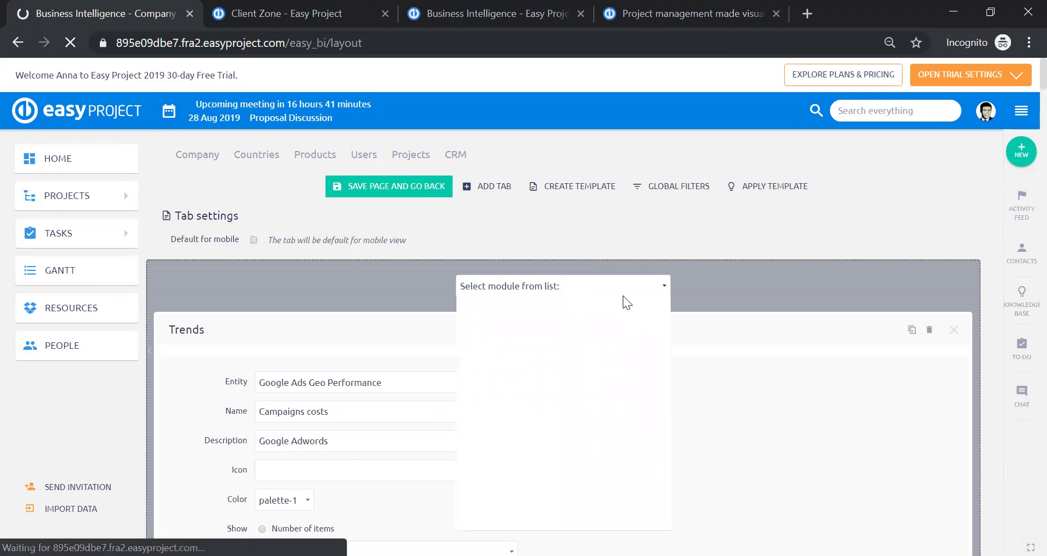
pyautogui.click(623, 295)
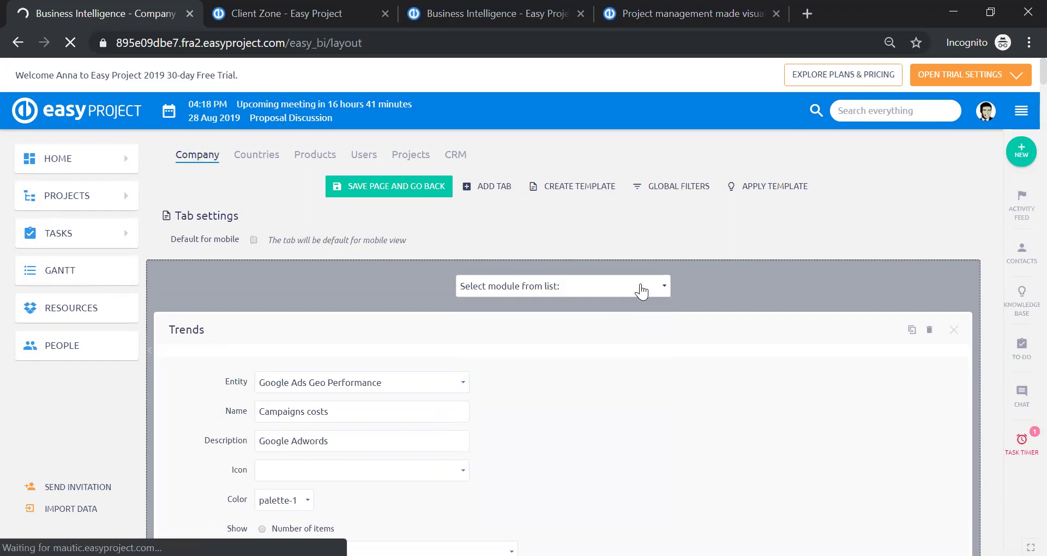
pyautogui.click(637, 289)
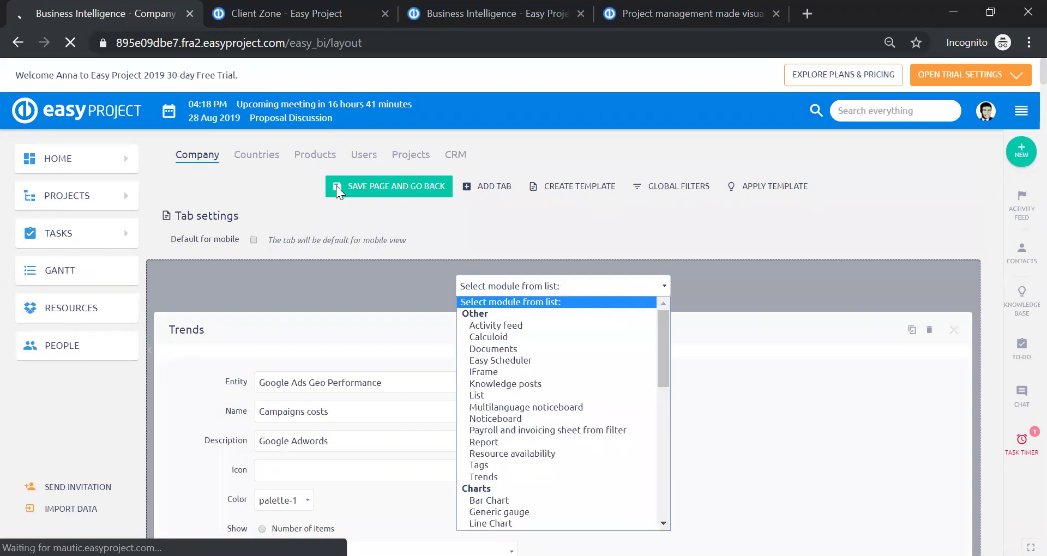
pyautogui.scroll(-10, 542, 341)
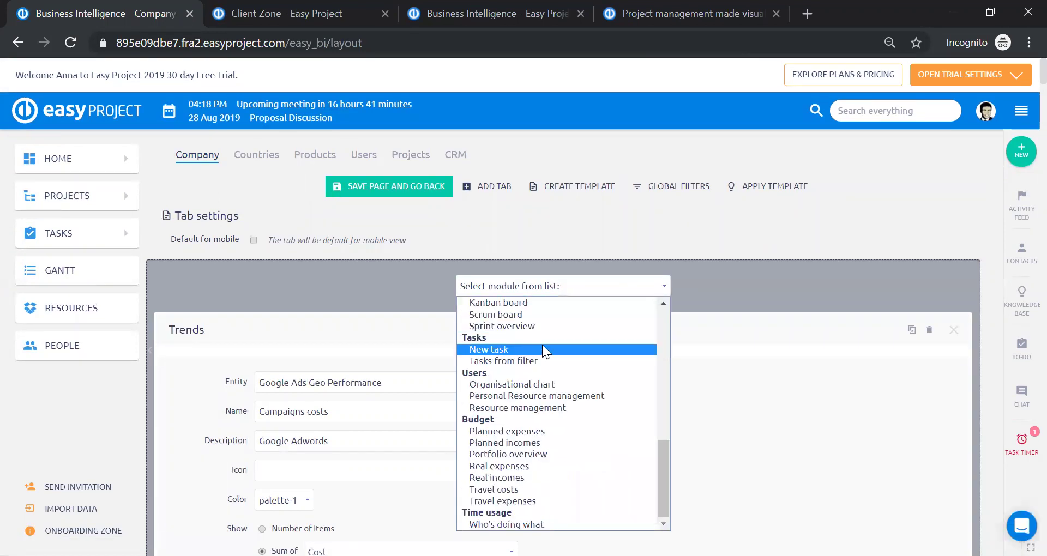
pyautogui.scroll(8, 542, 344)
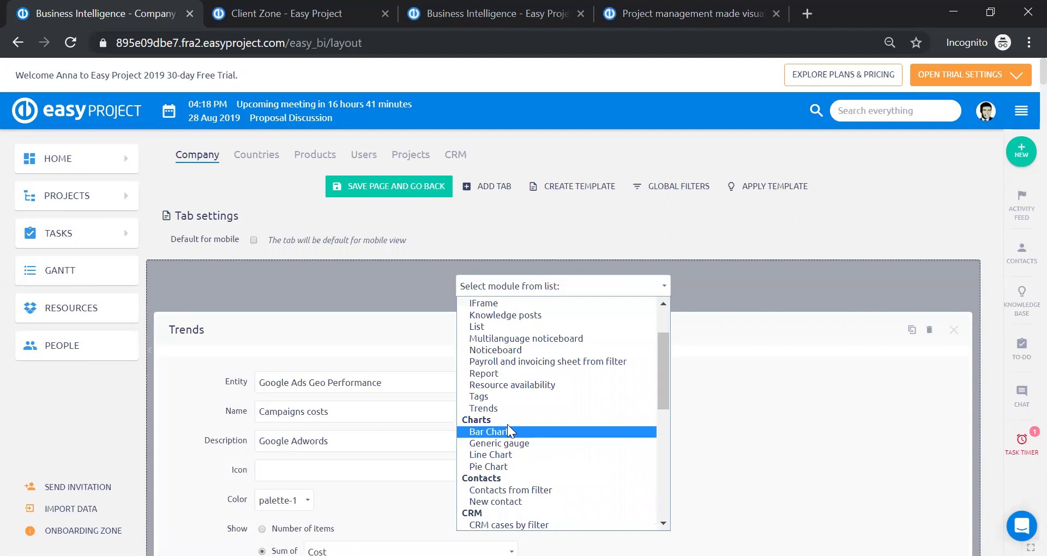
pyautogui.scroll(-4, 507, 432)
pyautogui.scroll(-4, 507, 430)
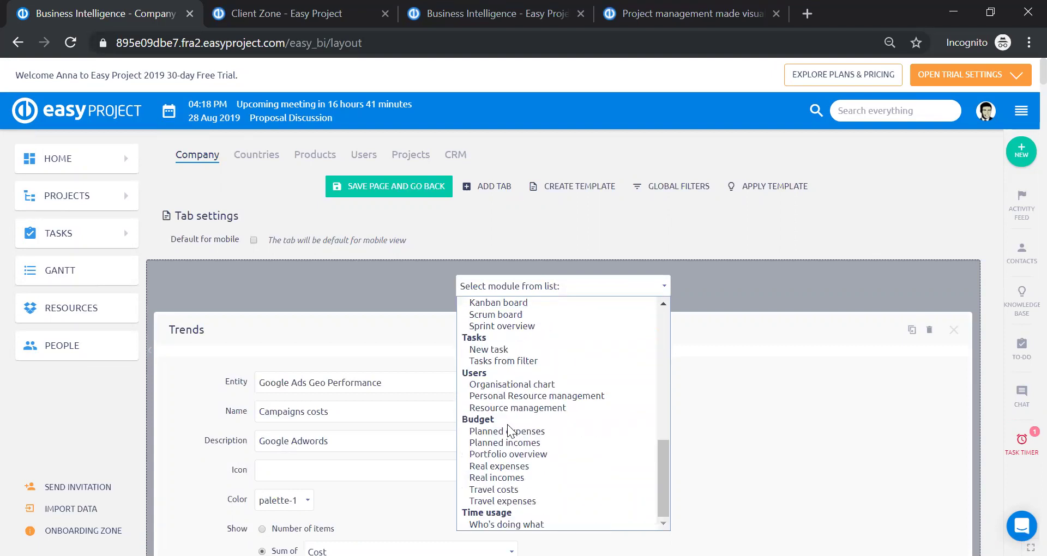
pyautogui.scroll(10, 508, 430)
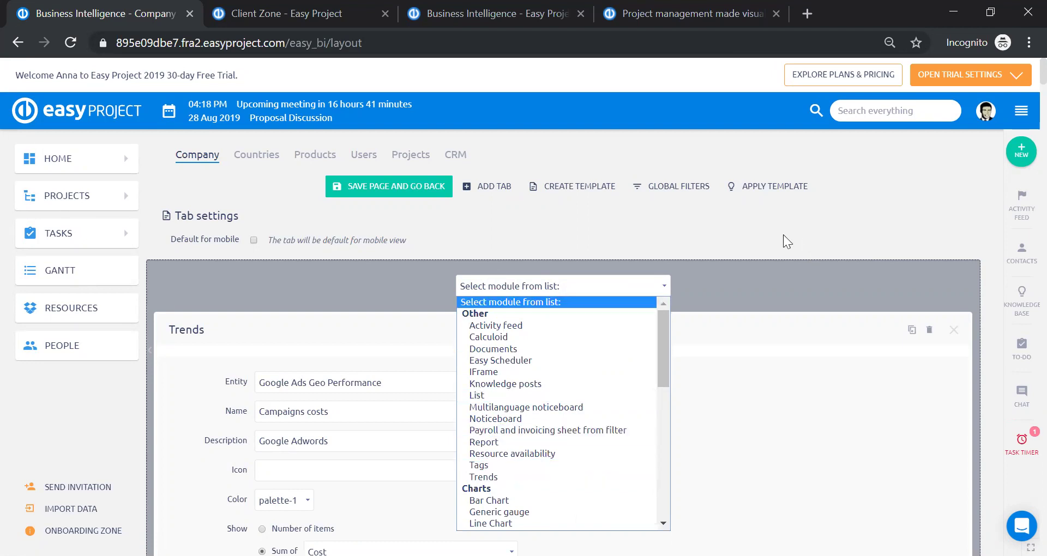
pyautogui.click(766, 229)
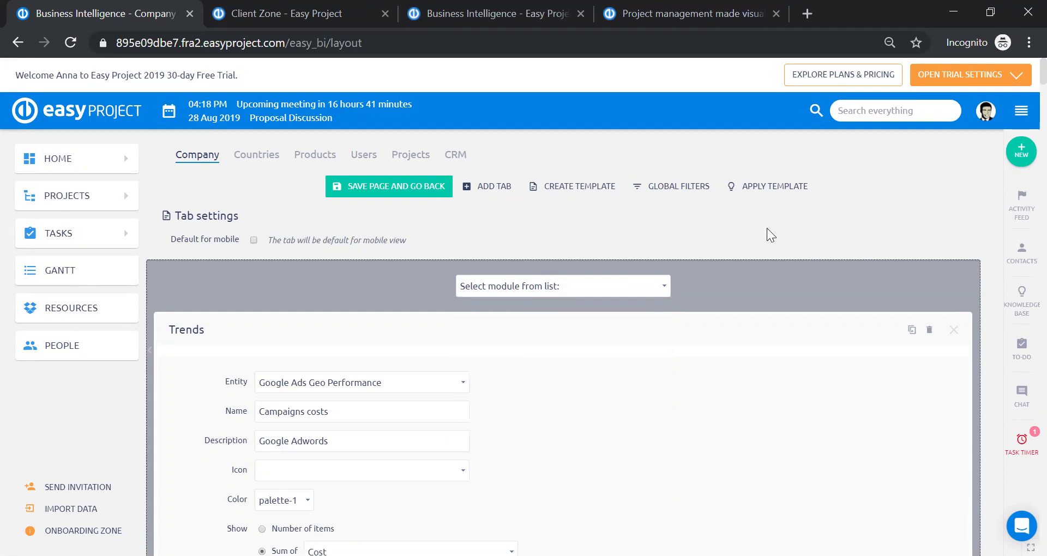
# - Leave the page customisation unsaved and return to the Company dashboard
pyautogui.moveTo(245, 159)
pyautogui.moveTo(415, 157)
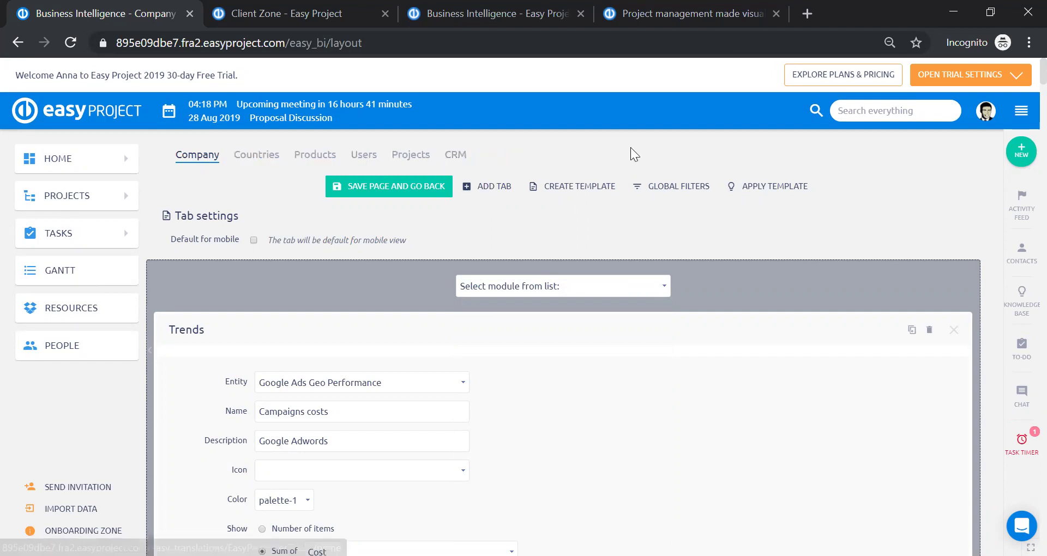
pyautogui.moveTo(498, 157)
pyautogui.moveTo(306, 162)
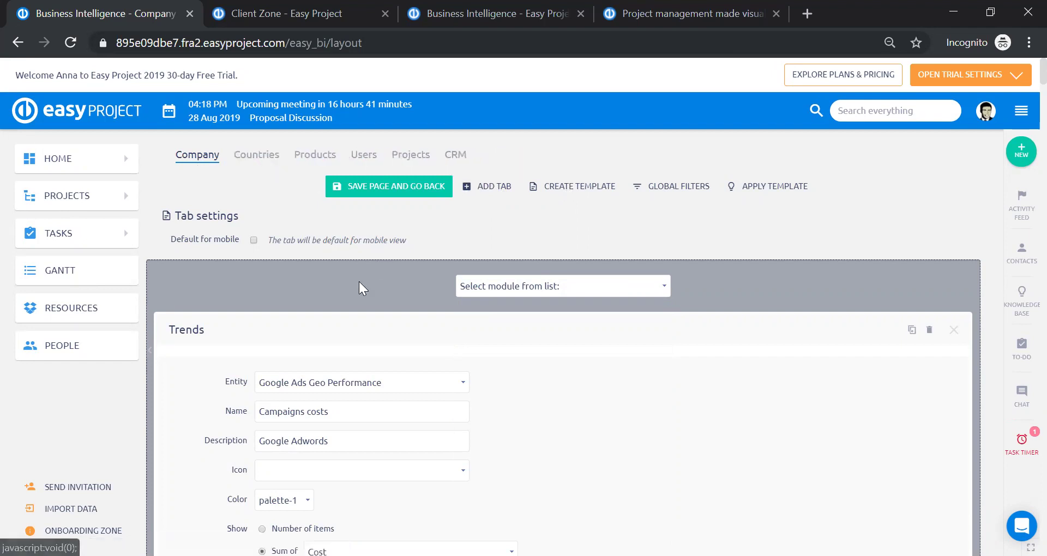
pyautogui.click(18, 43)
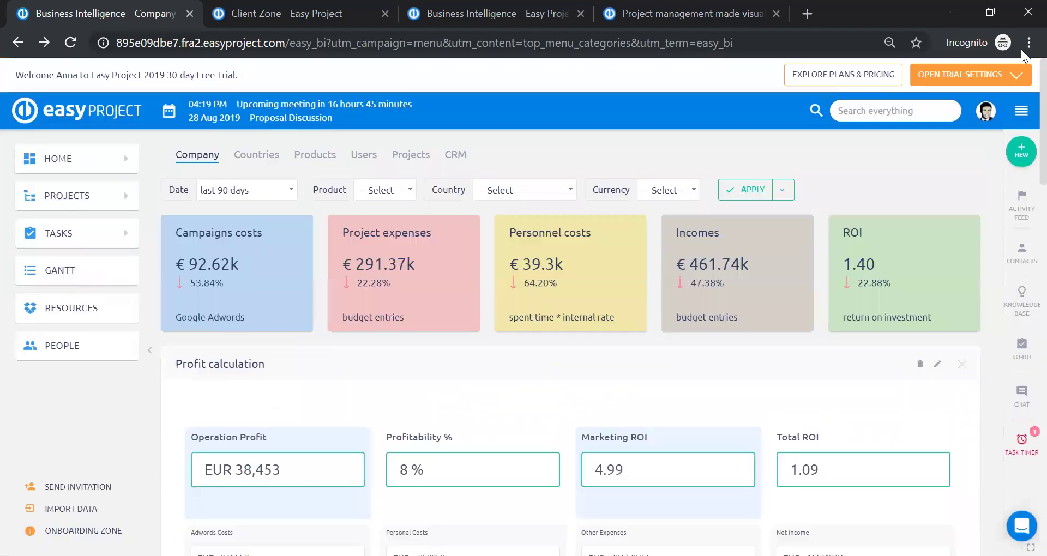
# - Open the Countries dashboard and review its tiles and its income, marketing costs, campaigns, salesman and ROI charts
pyautogui.click(1028, 43)
pyautogui.click(256, 155)
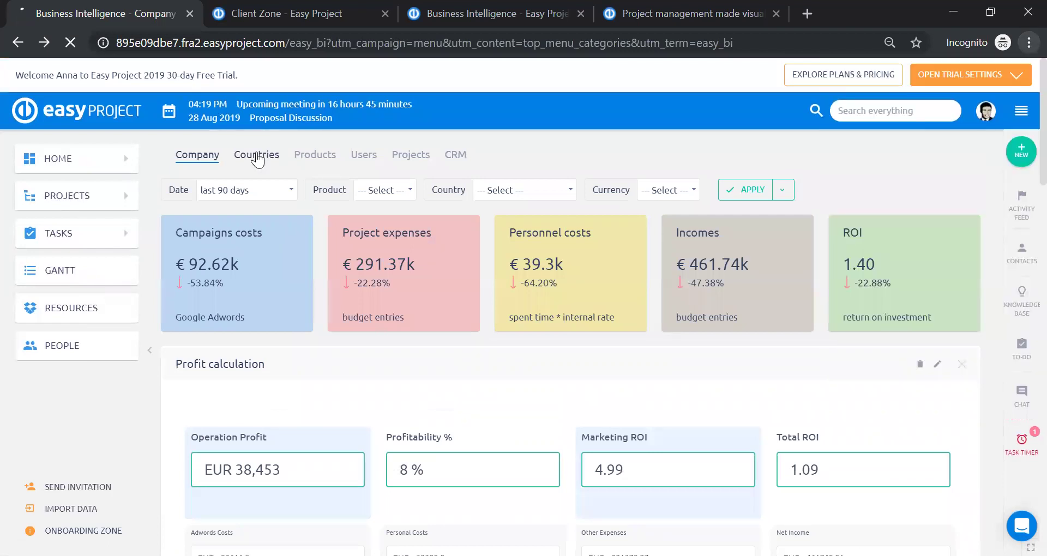
pyautogui.click(255, 154)
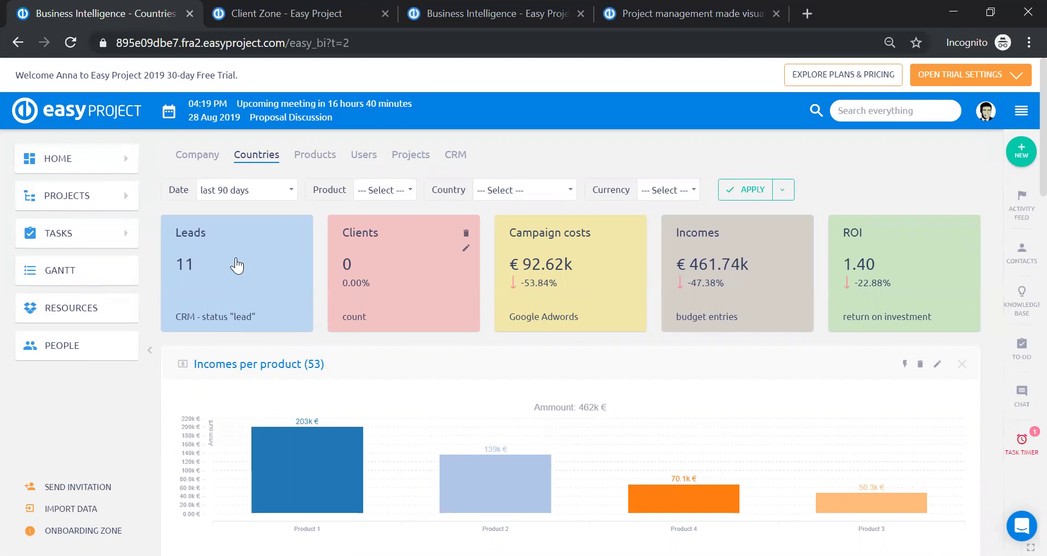
pyautogui.scroll(-7, 527, 256)
pyautogui.scroll(-15, 524, 256)
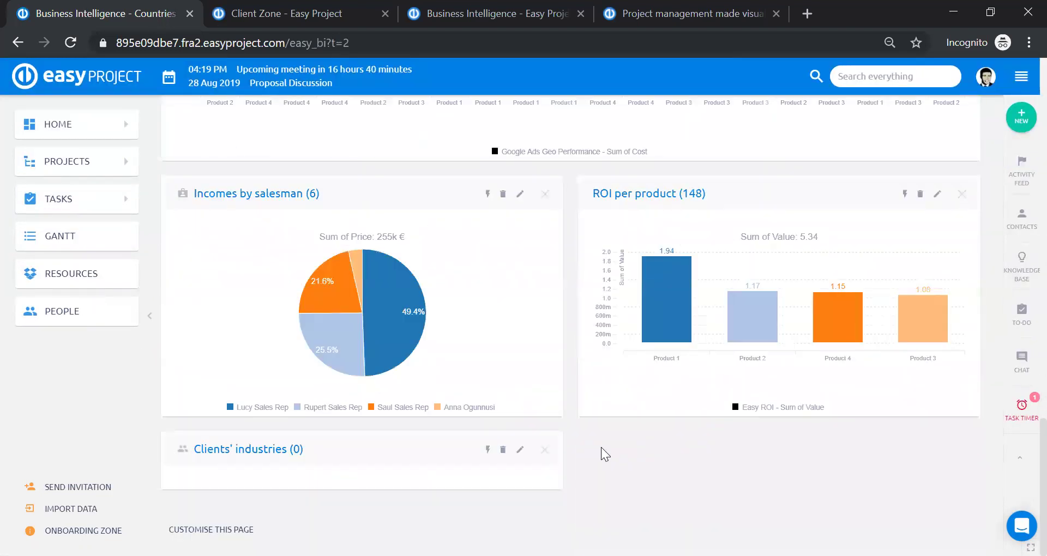
pyautogui.scroll(20, 604, 460)
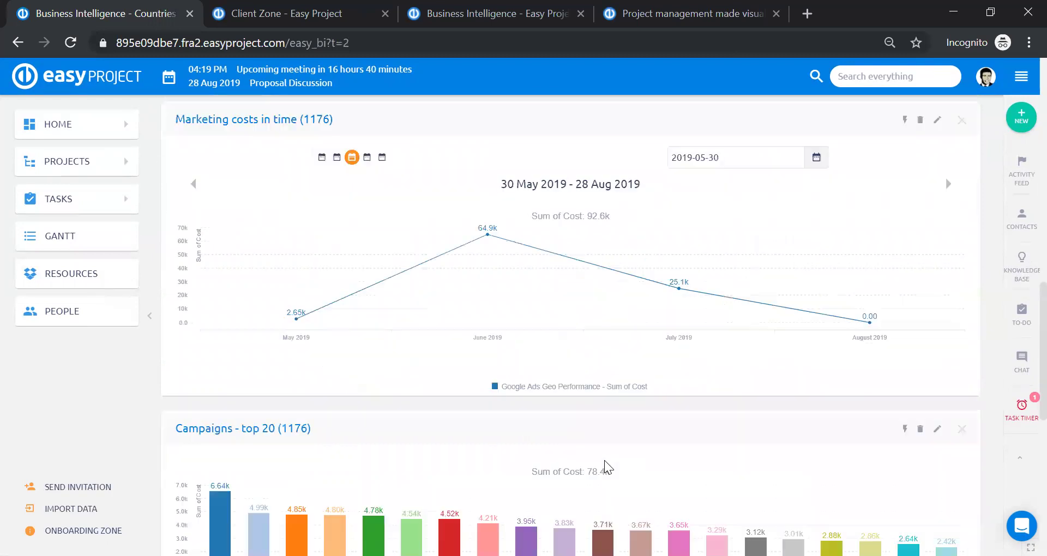
pyautogui.scroll(2, 603, 461)
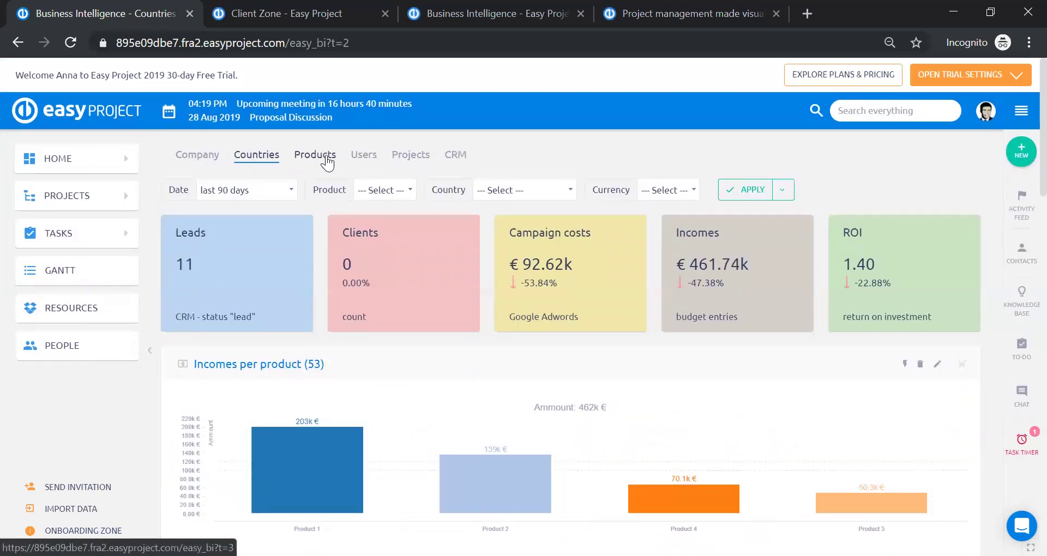
# - Open the Users dashboard and filter it by one consultant, keeping the last 90 days as the period
pyautogui.click(362, 156)
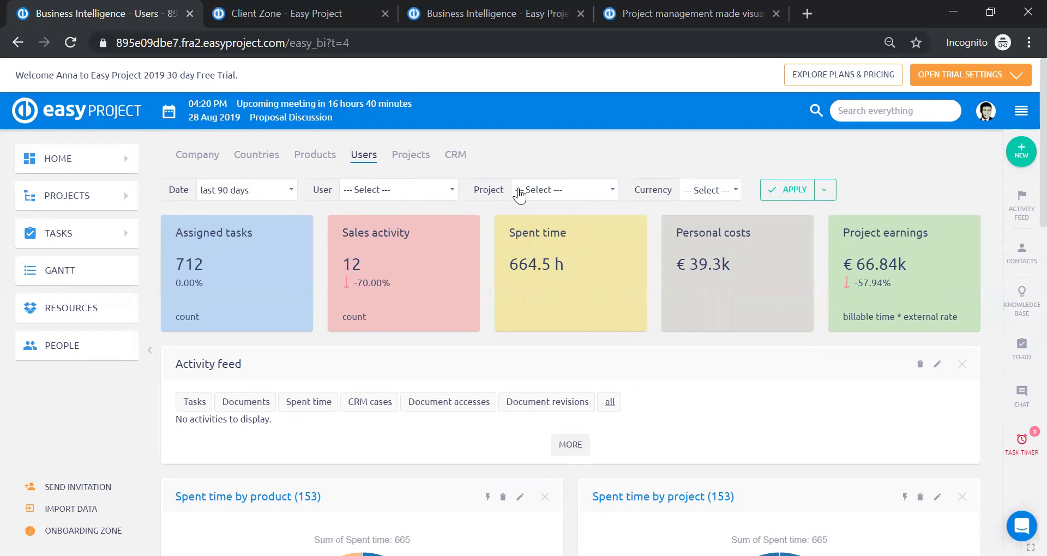
pyautogui.moveTo(570, 260)
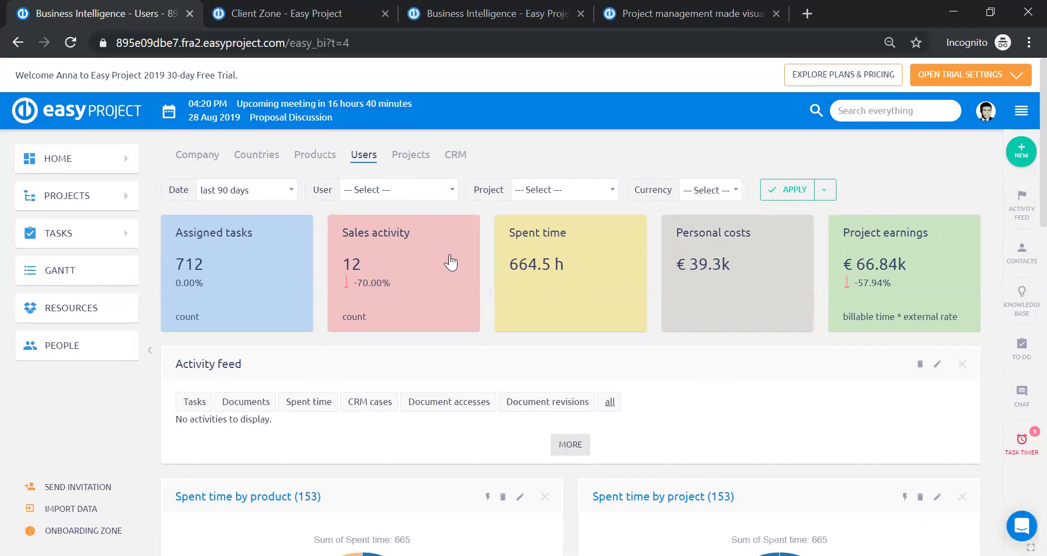
pyautogui.click(448, 196)
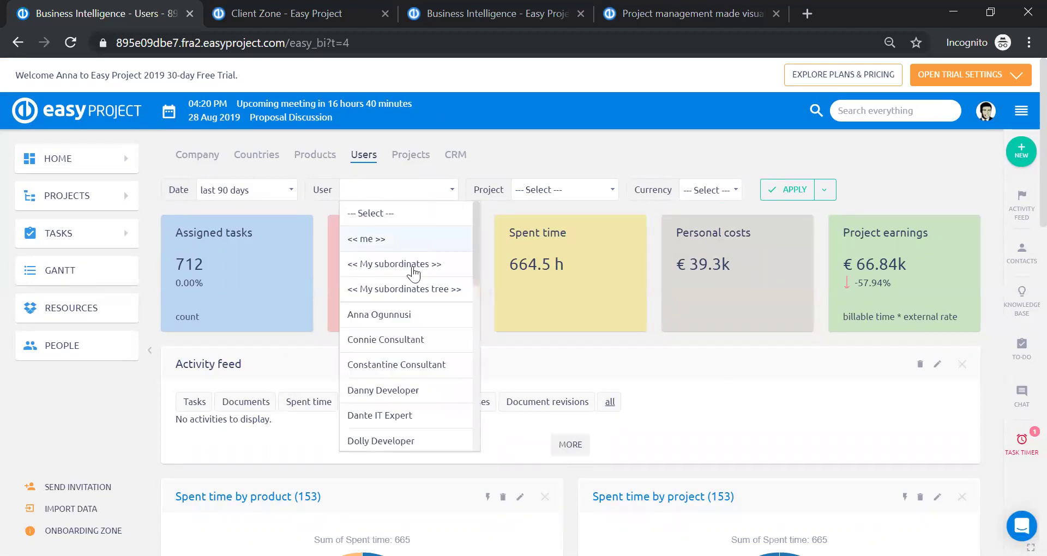
pyautogui.click(397, 340)
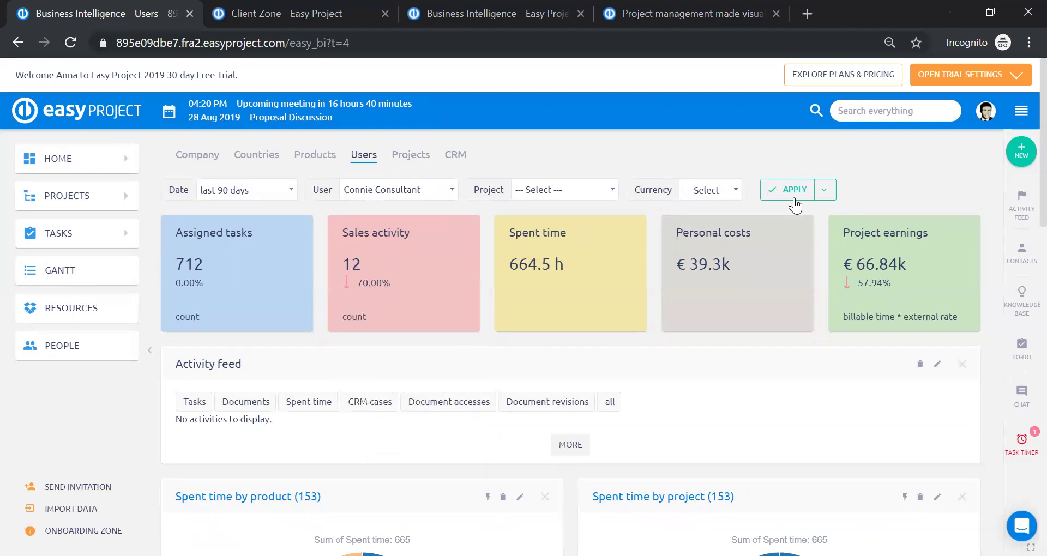
pyautogui.moveTo(796, 242)
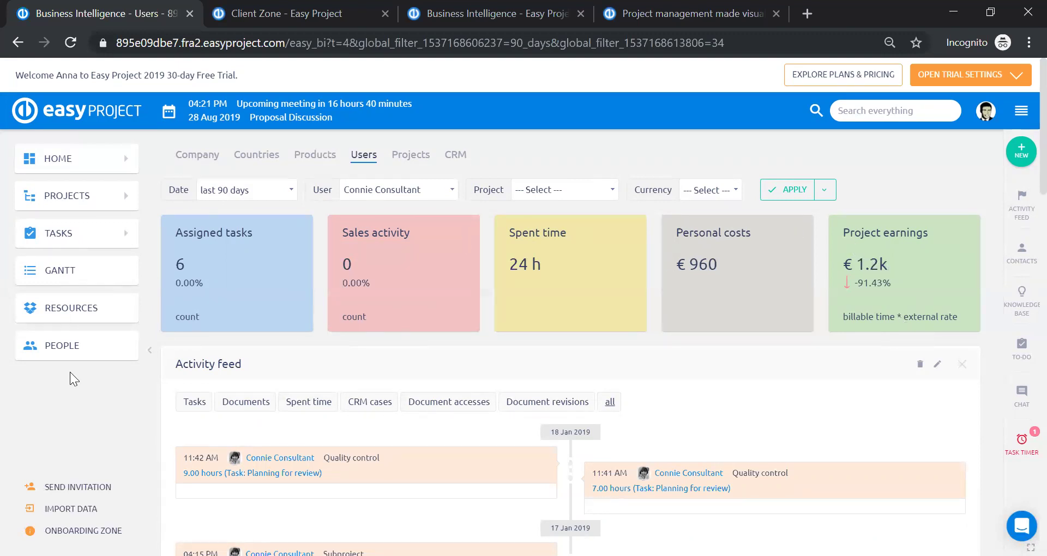
# - Review the consultant's Activity feed and the Spent time by product and Spent time by project charts
pyautogui.scroll(-3, 101, 413)
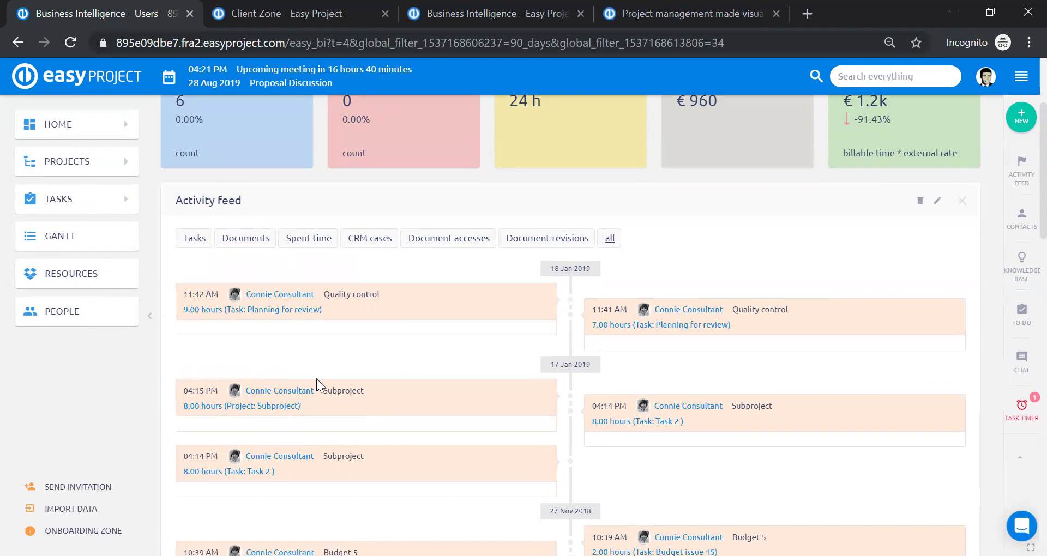
pyautogui.scroll(-3, 526, 343)
pyautogui.scroll(-2, 527, 343)
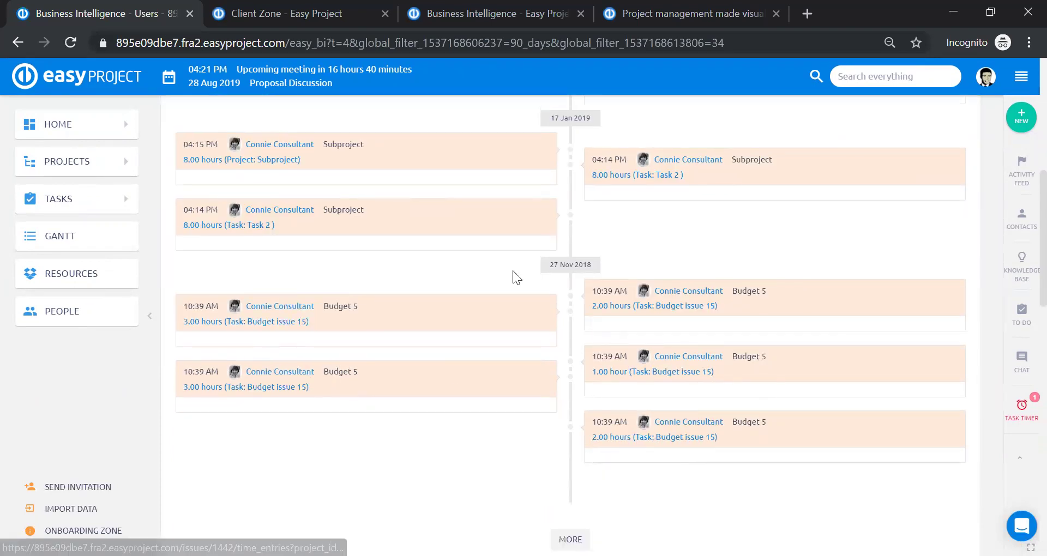
pyautogui.scroll(-3, 513, 276)
pyautogui.scroll(-3, 513, 271)
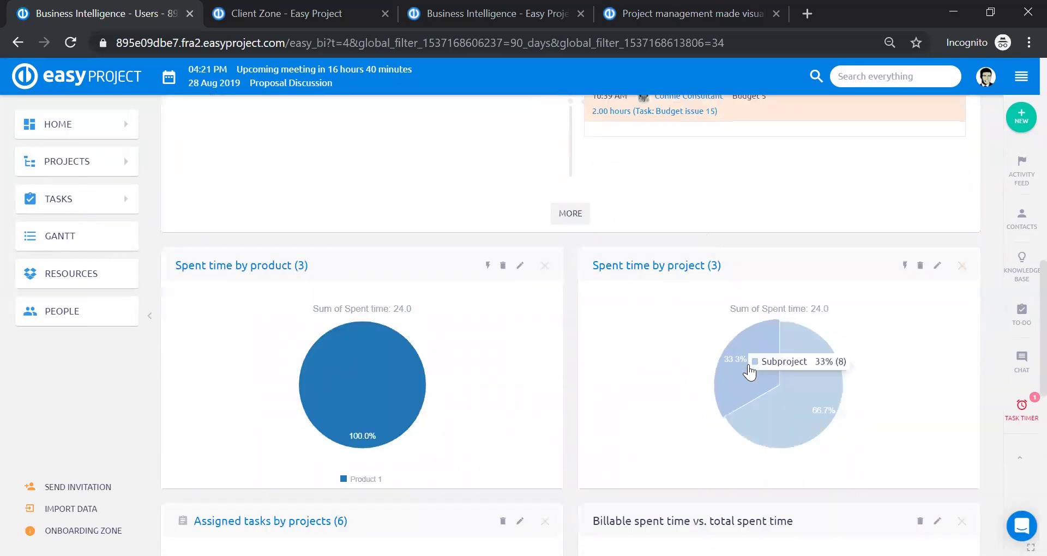
pyautogui.moveTo(779, 408)
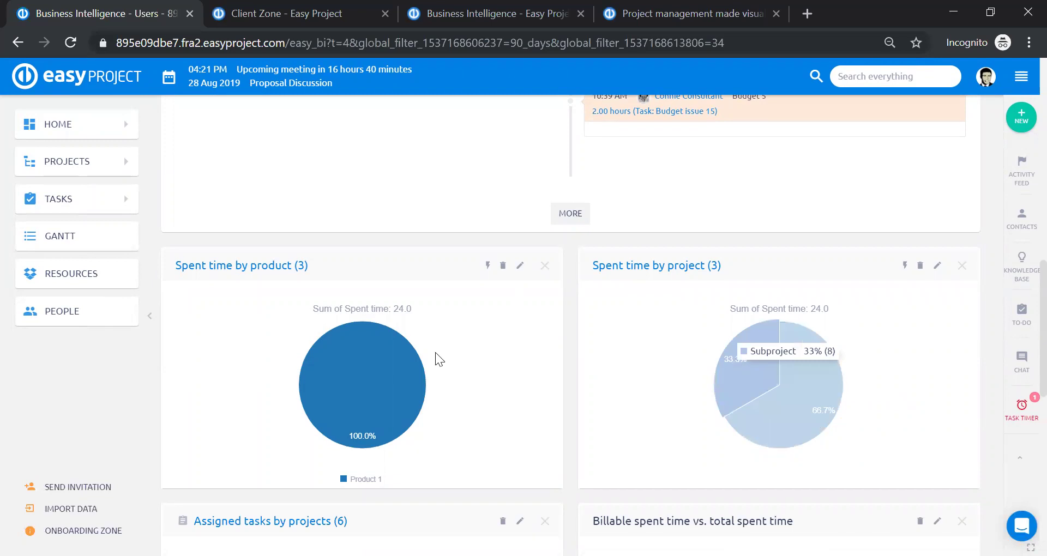
pyautogui.moveTo(364, 387)
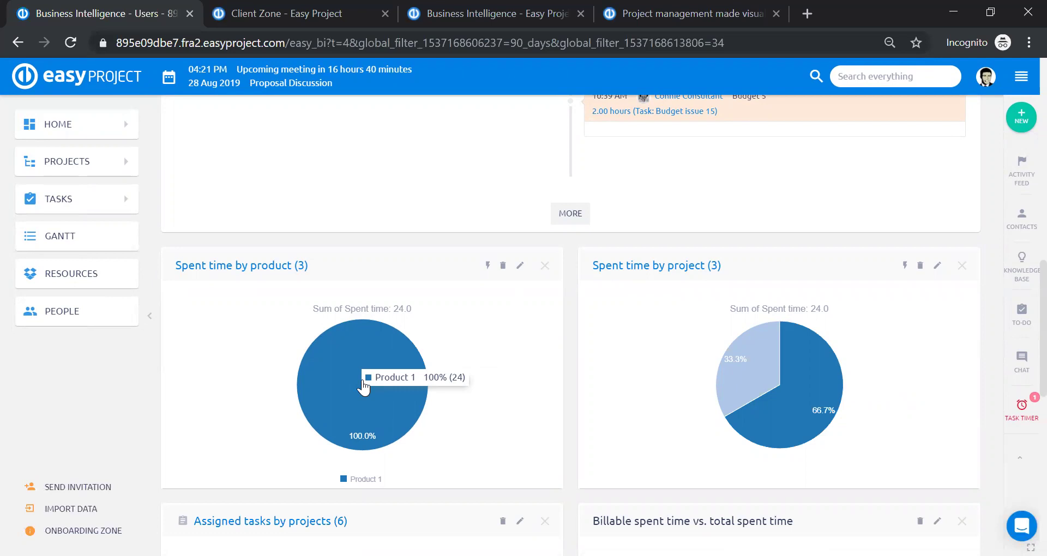
# - Review the consultant's Assigned tasks by projects, Billable spent time vs. total spent time and Project earnings vs. costs modules
pyautogui.scroll(-2, 364, 385)
pyautogui.scroll(-3, 362, 384)
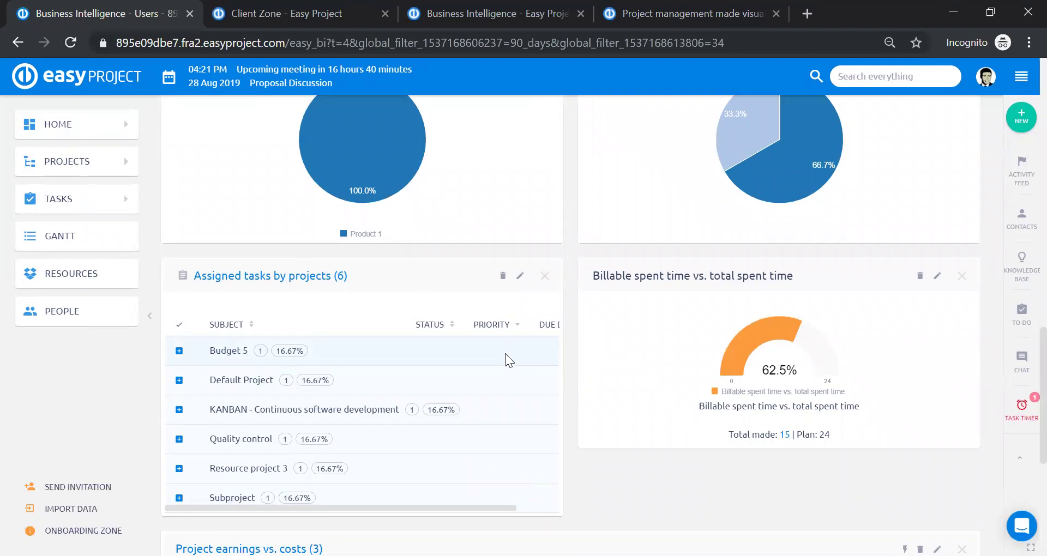
pyautogui.scroll(-3, 505, 354)
pyautogui.scroll(3, 505, 354)
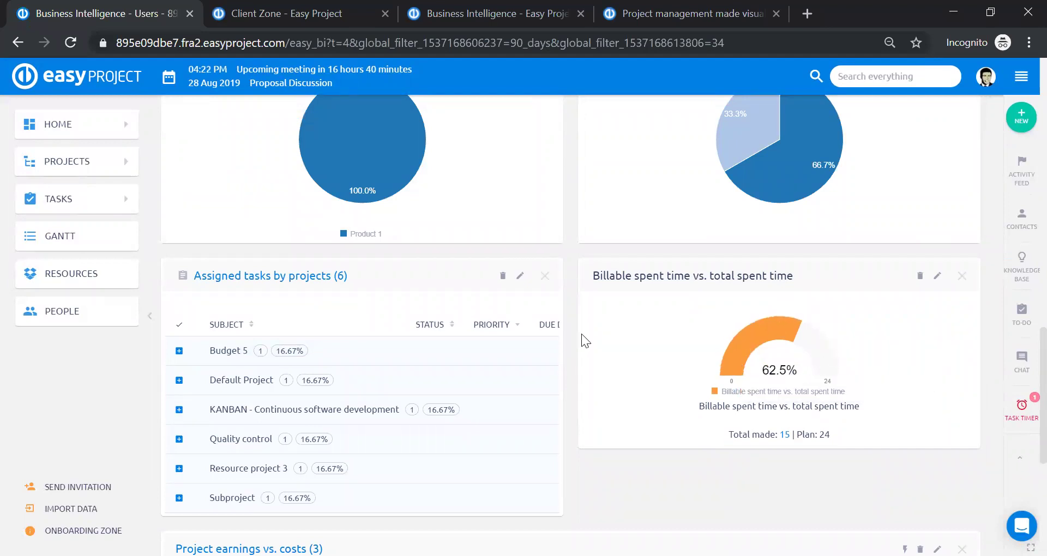
pyautogui.scroll(-6, 591, 323)
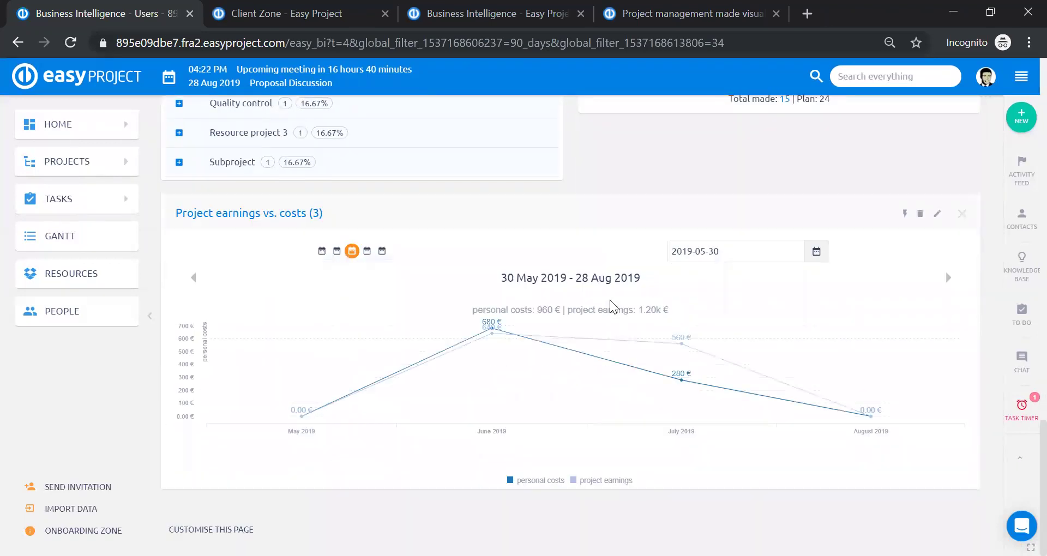
# - Set the currency of the filtered Users dashboard to US Dollar and apply it
pyautogui.scroll(15, 611, 322)
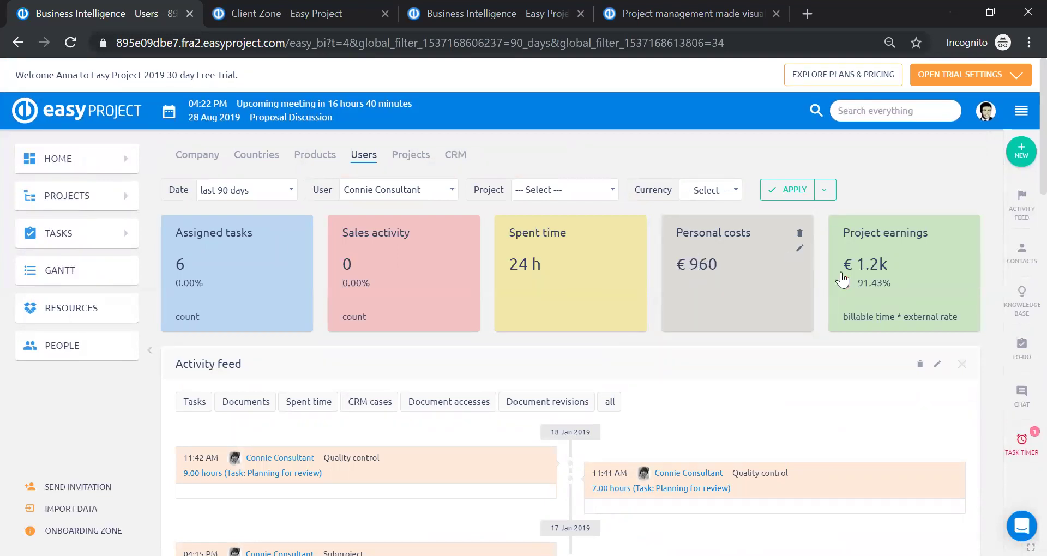
pyautogui.click(696, 193)
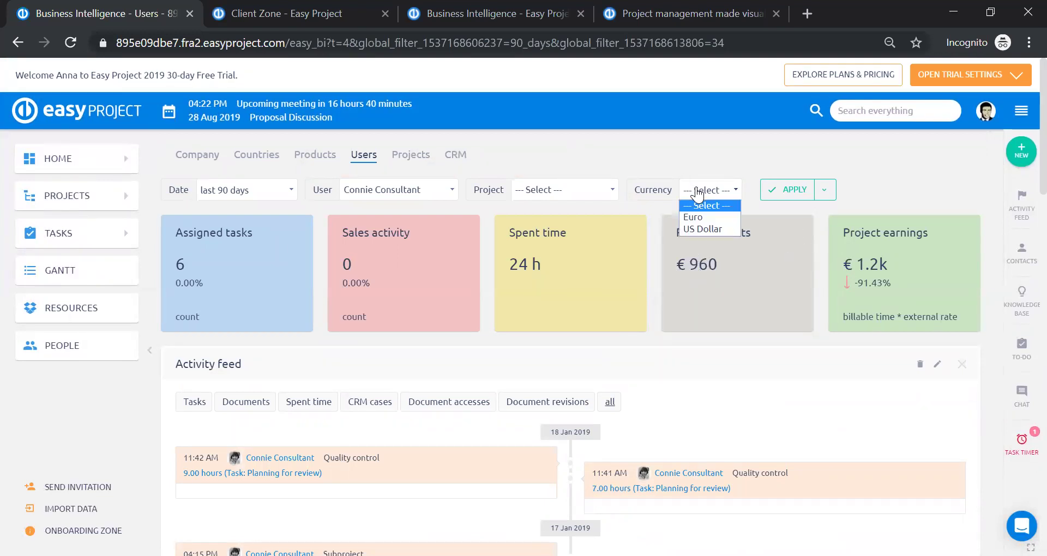
pyautogui.click(702, 227)
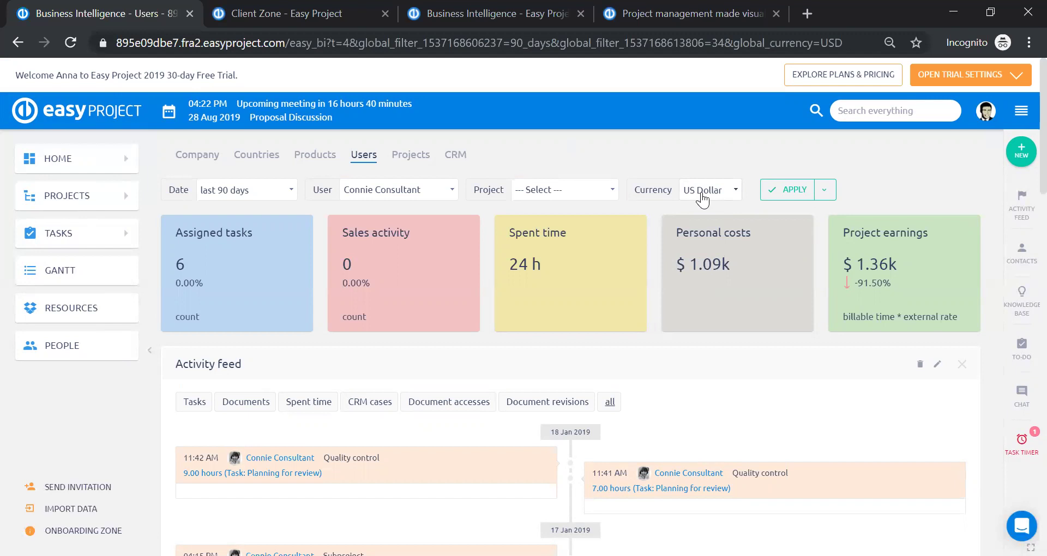
# - Open the Projects dashboard and review its spent time, incomes vs. expenses and billable time charts
pyautogui.click(410, 154)
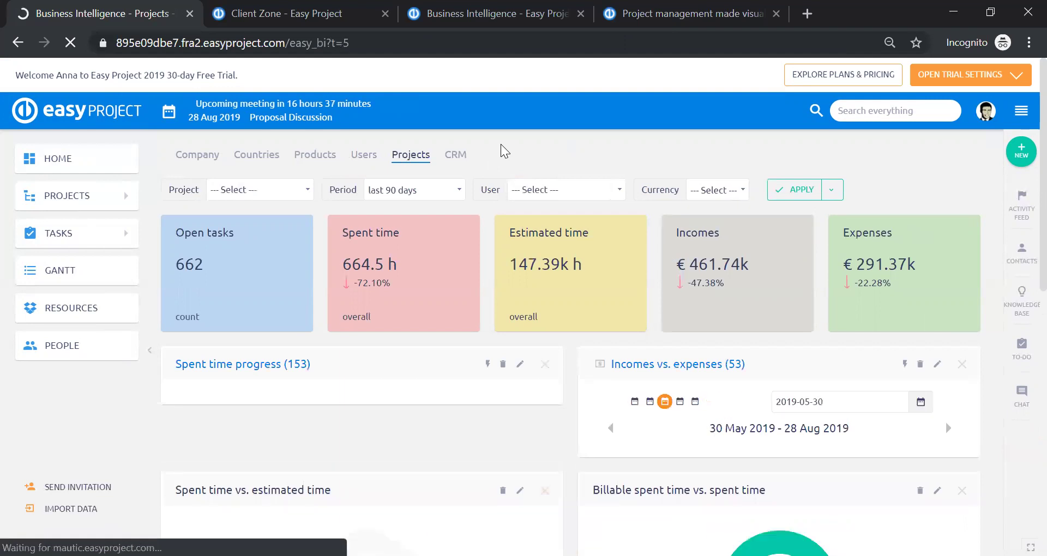
pyautogui.scroll(-3, 599, 300)
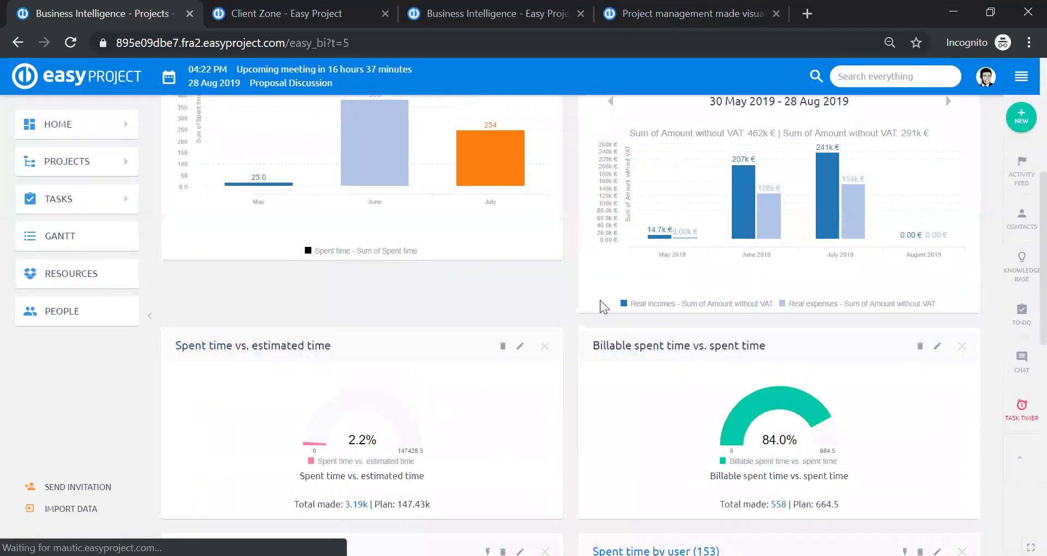
pyautogui.scroll(3, 600, 303)
# - Open the CRM dashboard and review its deal, client and lead figures and the won deals charts
pyautogui.click(454, 157)
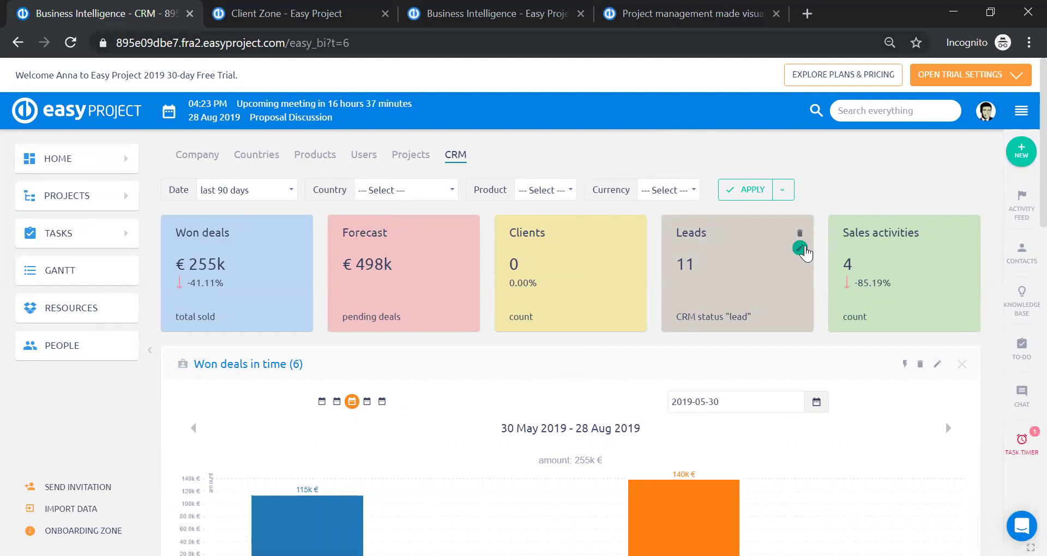
pyautogui.scroll(-15, 805, 250)
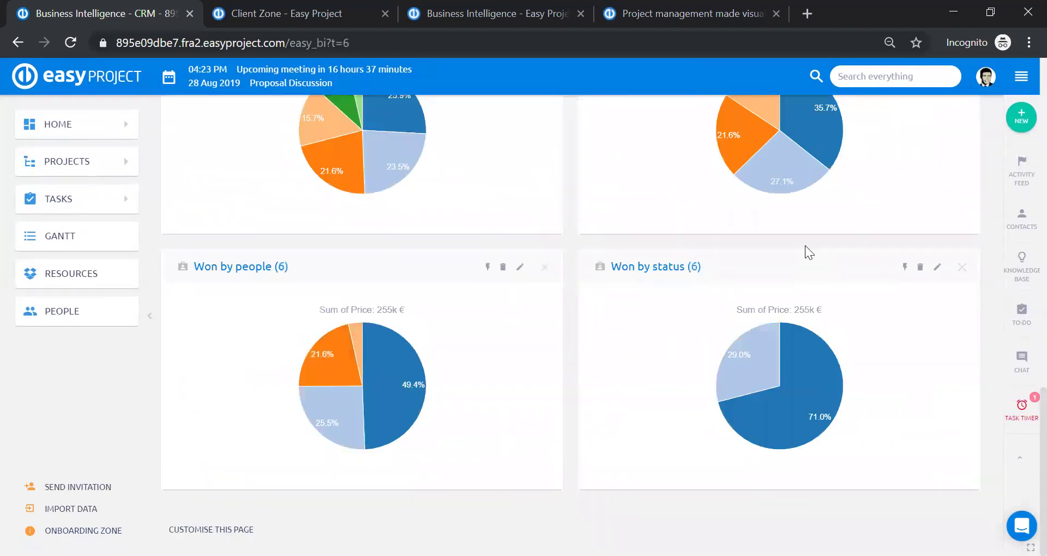
pyautogui.scroll(15, 788, 271)
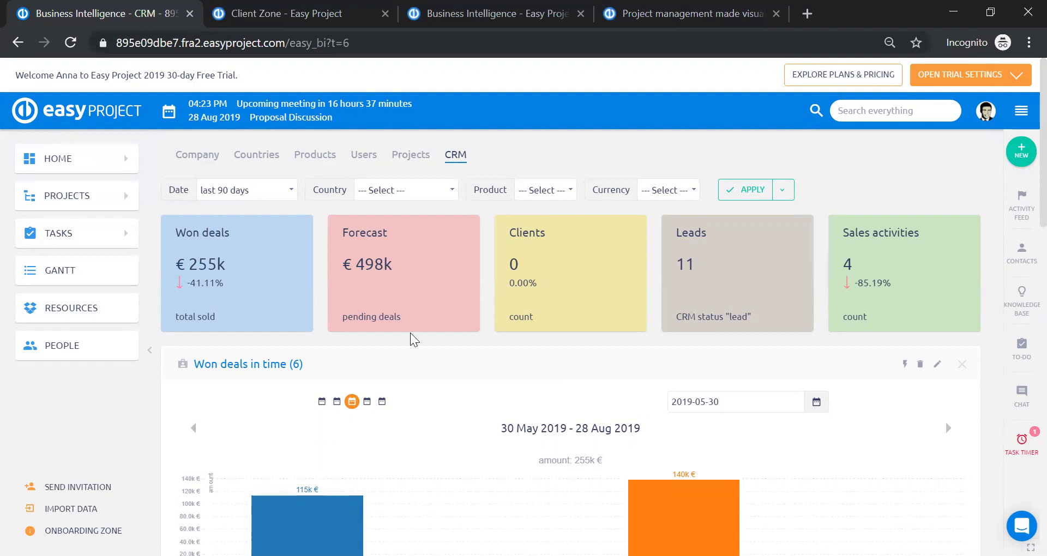
pyautogui.click(807, 12)
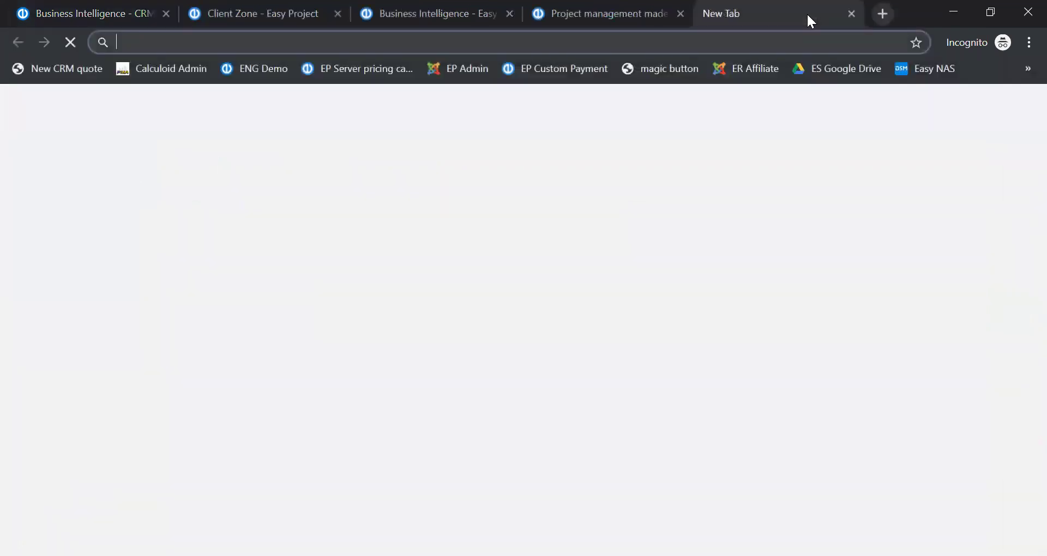
pyautogui.write('www.project.com')
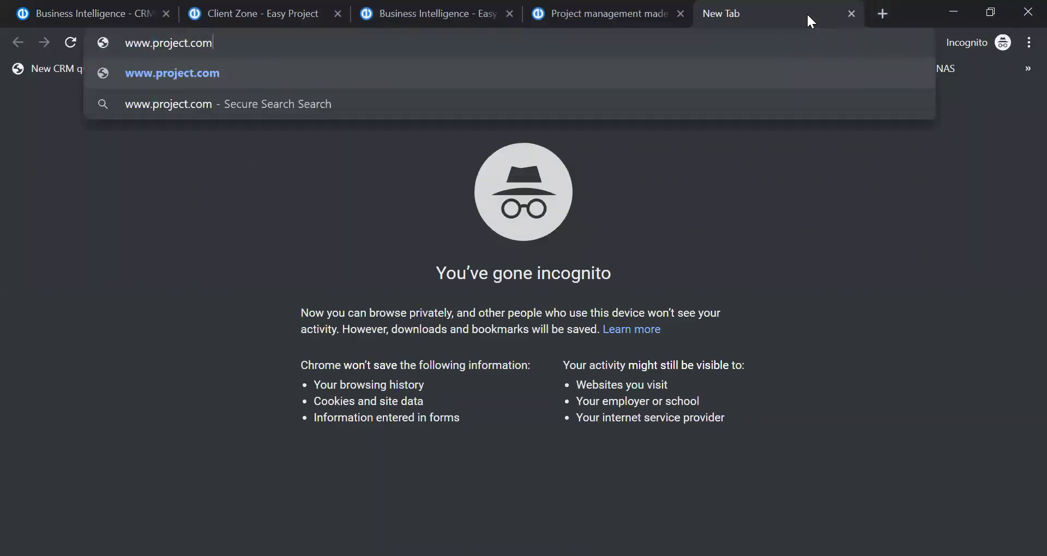
pyautogui.press('Return')
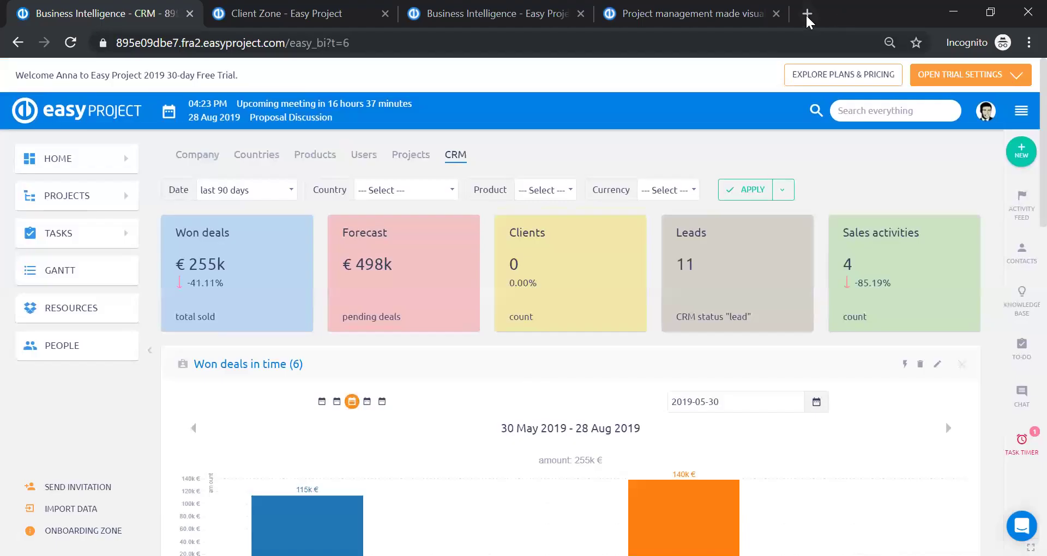
# - Open the easyproject.com website in a new browser tab
pyautogui.click(807, 14)
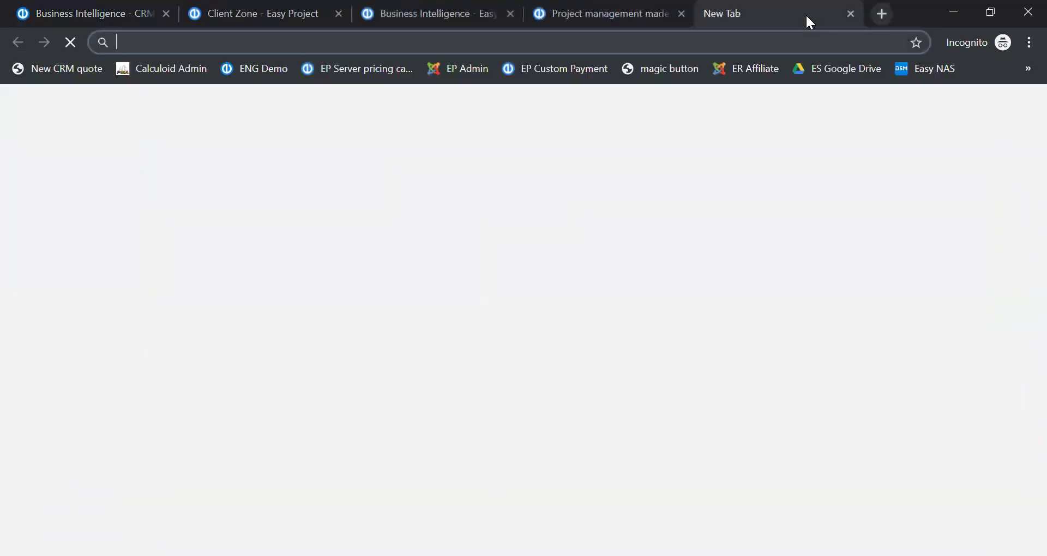
pyautogui.write('e')
pyautogui.press('Delete')
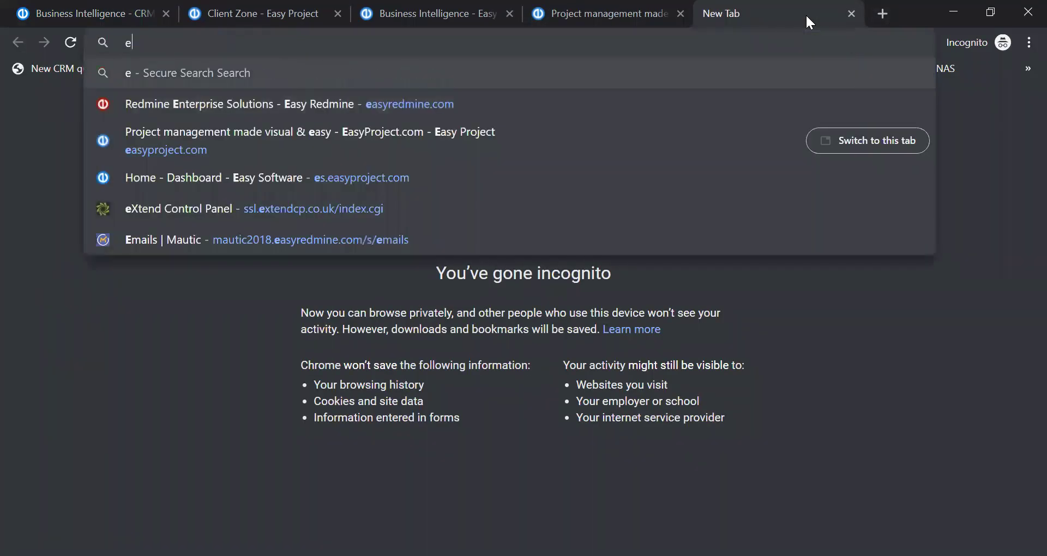
pyautogui.write('asyproject.com')
pyautogui.press('Return')
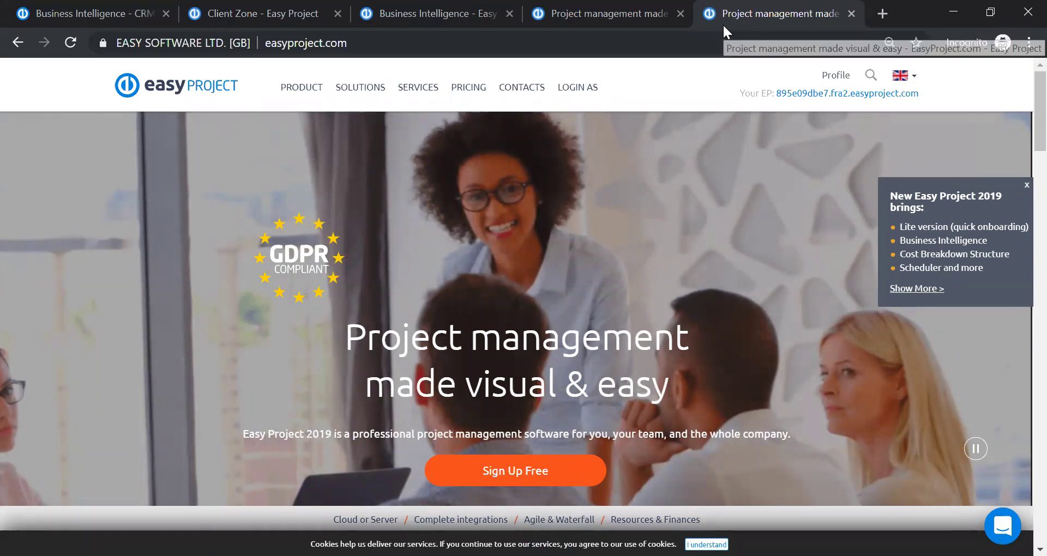
# - Return to the Business Intelligence CRM dashboard and go to the Plugins page in the administration
pyautogui.click(27, 9)
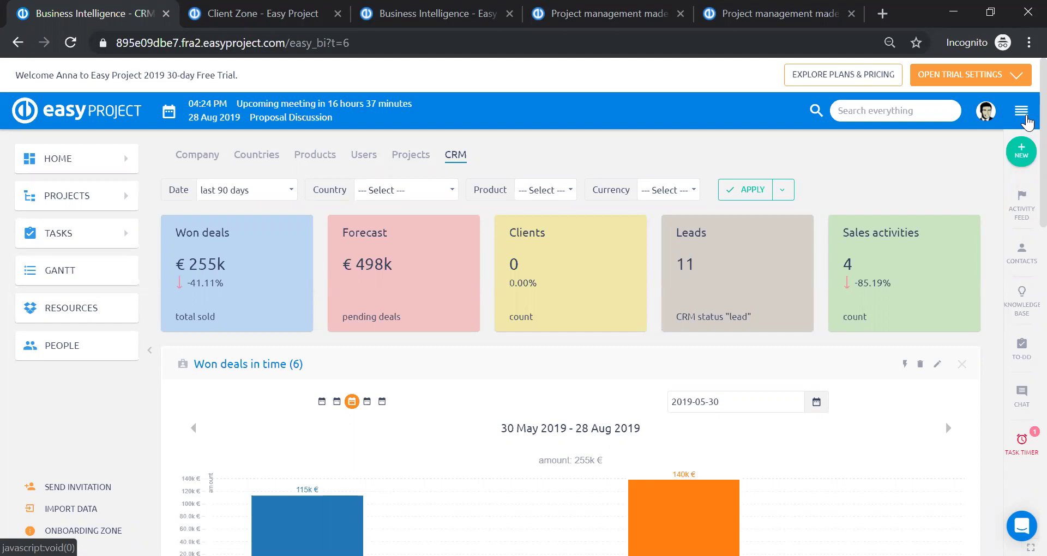
pyautogui.click(1020, 109)
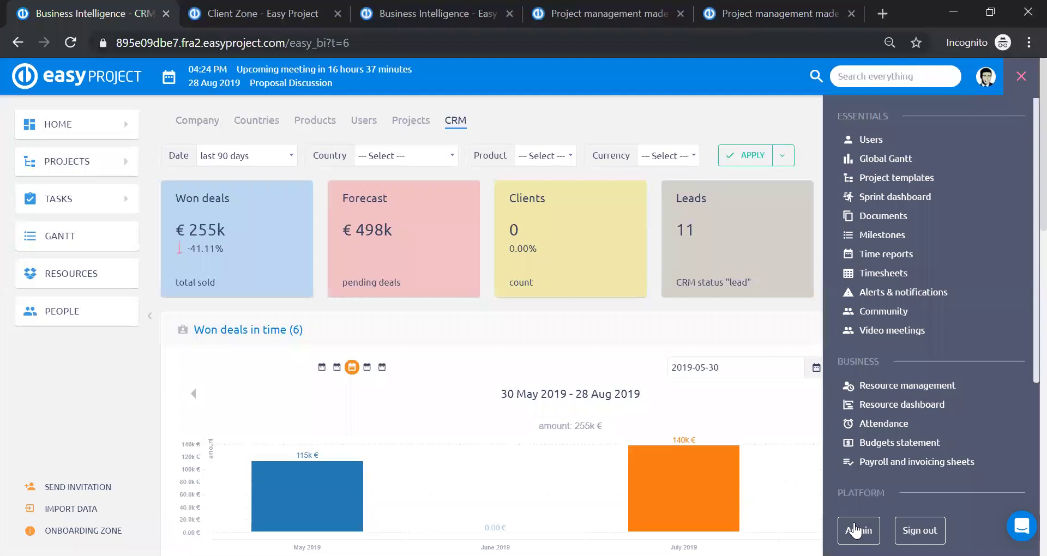
pyautogui.click(858, 531)
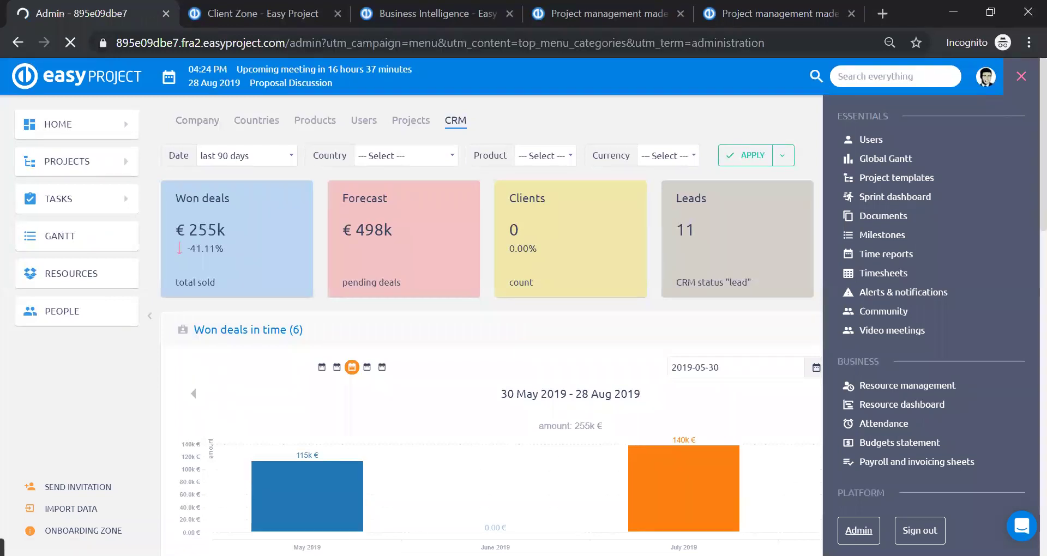
pyautogui.scroll(-8, 783, 230)
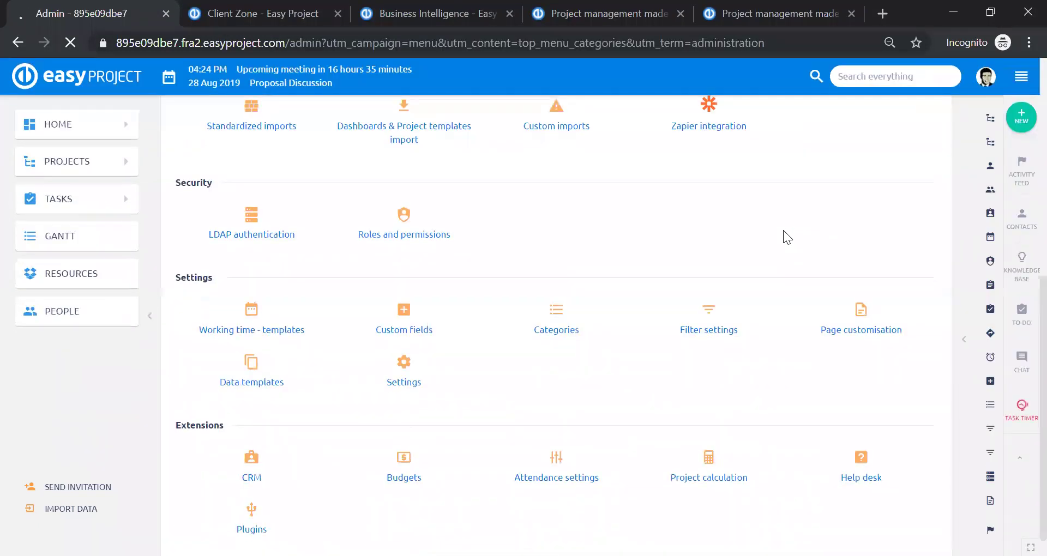
pyautogui.click(306, 489)
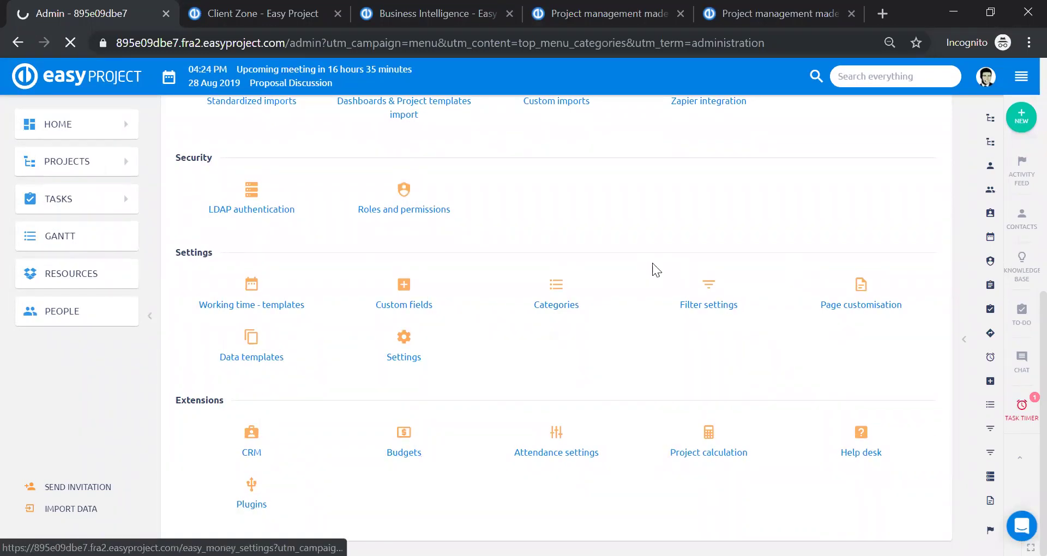
# - Find the Business Intelligence plugin in the plugin list and open it for editing
pyautogui.scroll(-15, 731, 205)
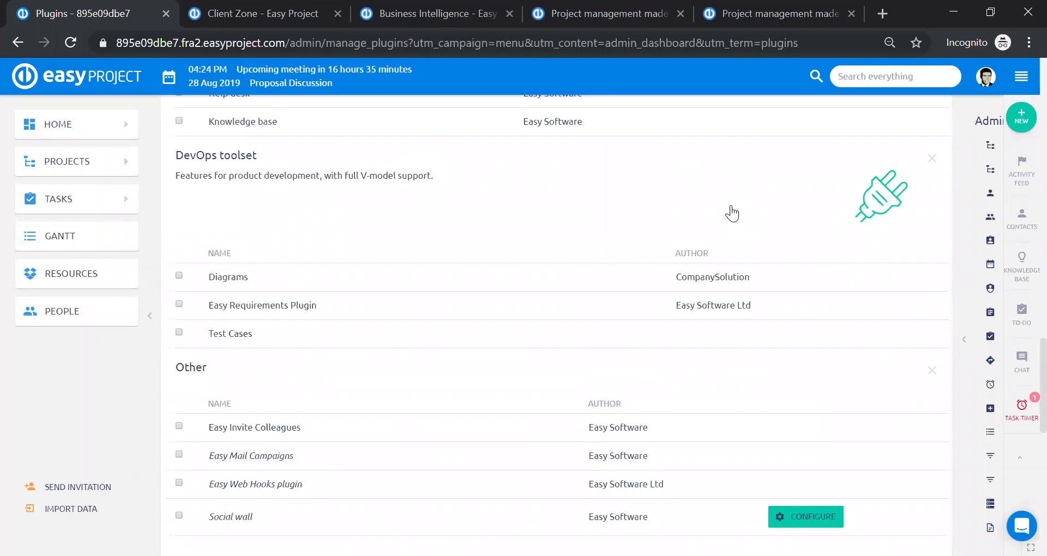
pyautogui.scroll(-12, 731, 213)
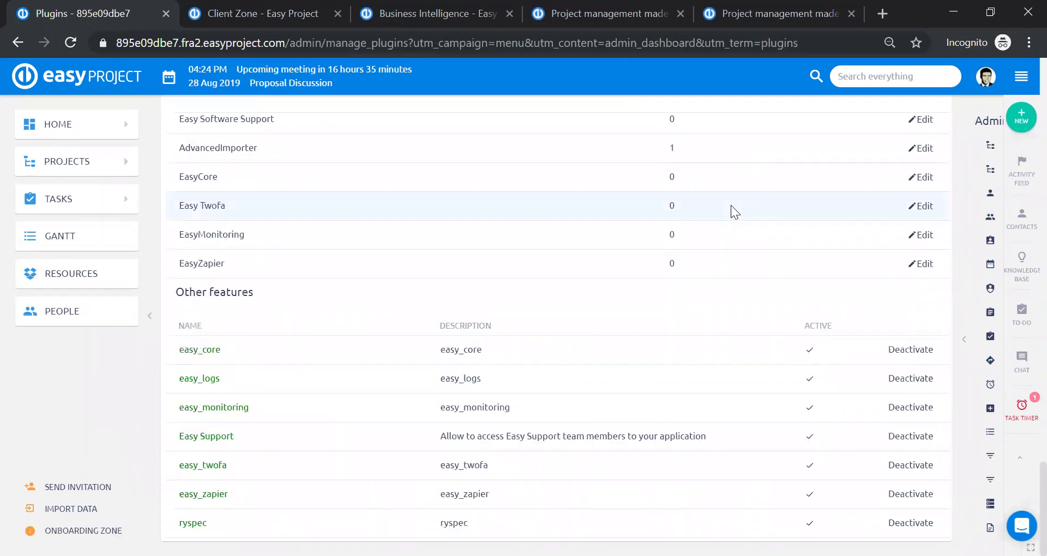
pyautogui.scroll(3, 731, 205)
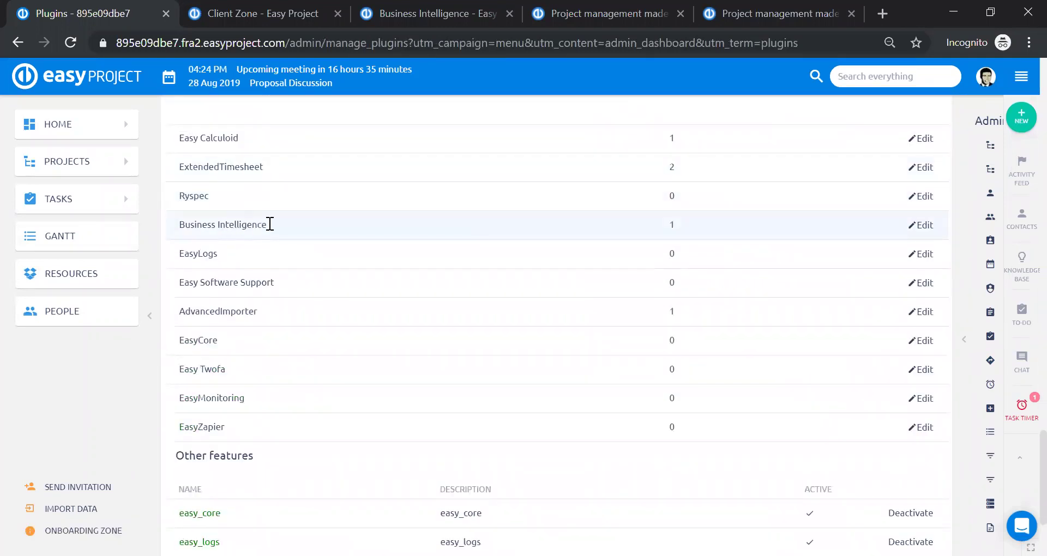
pyautogui.click(924, 227)
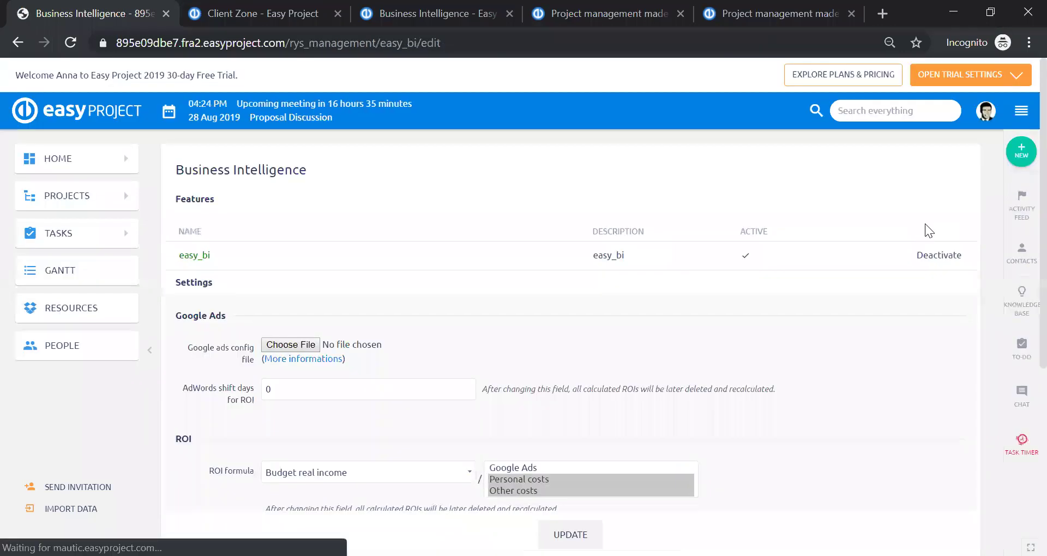
# - Review the plugin's Google Ads settings, ROI formula, and product and country field mappings
pyautogui.scroll(-2, 532, 310)
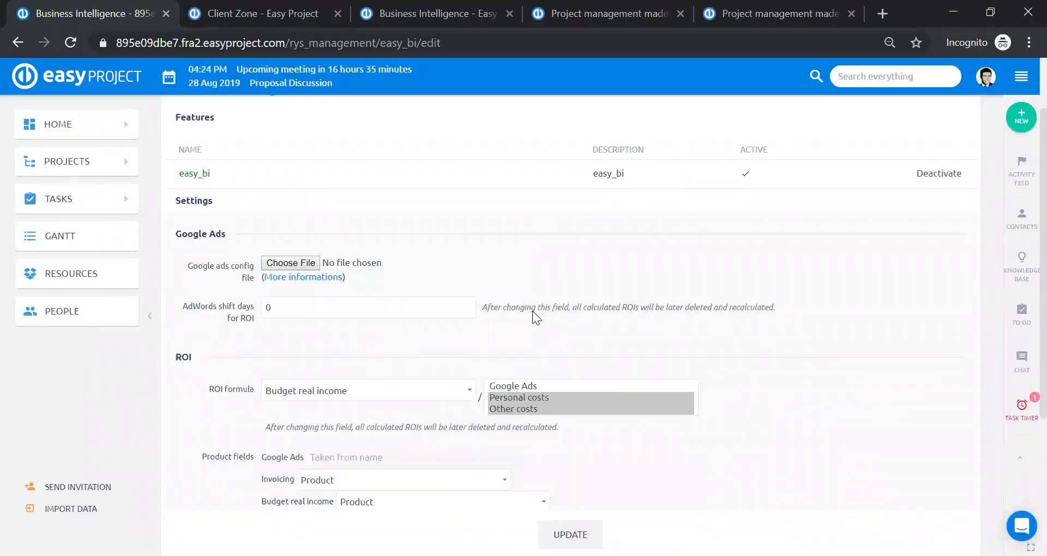
pyautogui.scroll(-2, 533, 311)
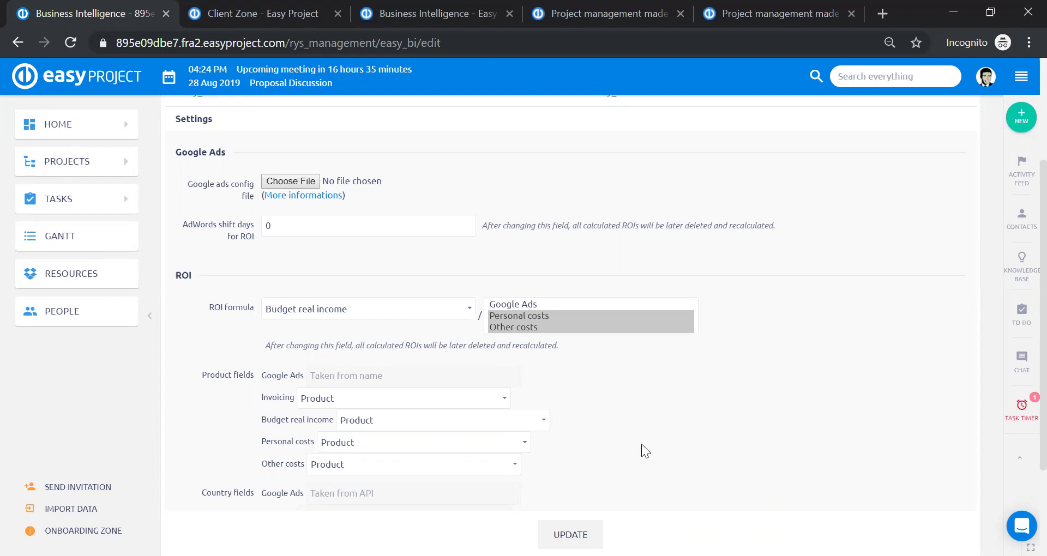
pyautogui.scroll(-3, 641, 444)
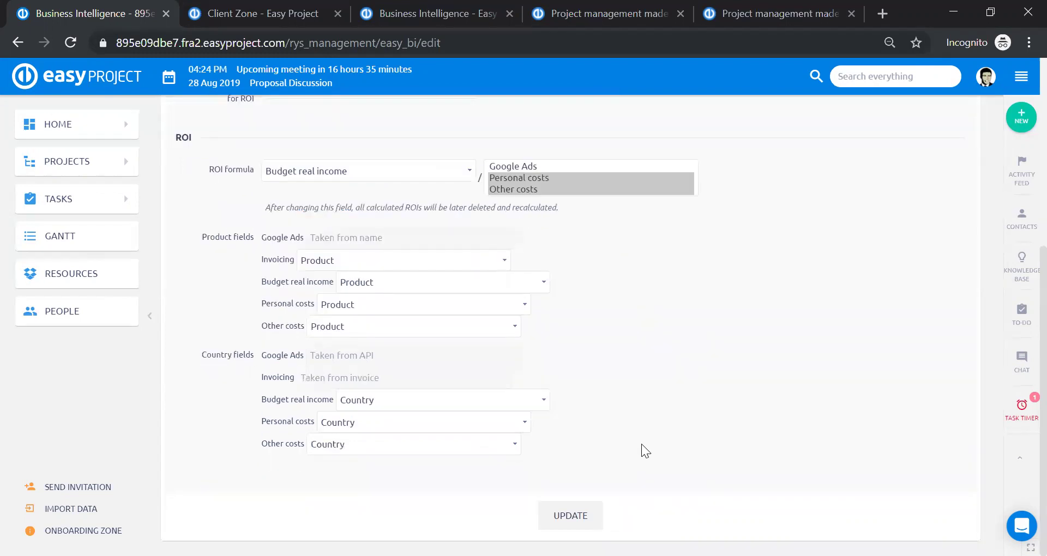
pyautogui.scroll(5, 642, 443)
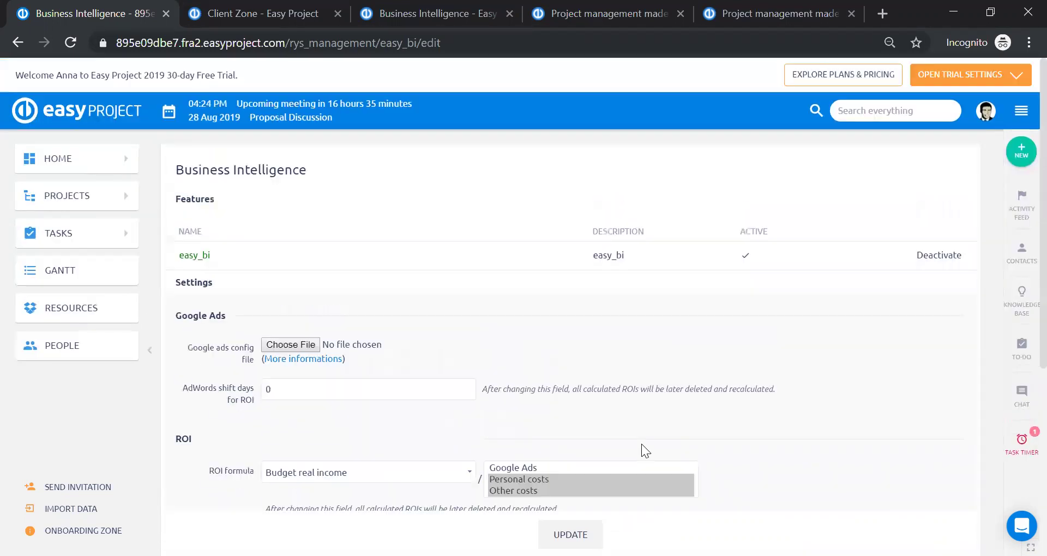
# - Switch to the easyproject.com website and open the complete documentation in the Training Center under Services
pyautogui.click(743, 9)
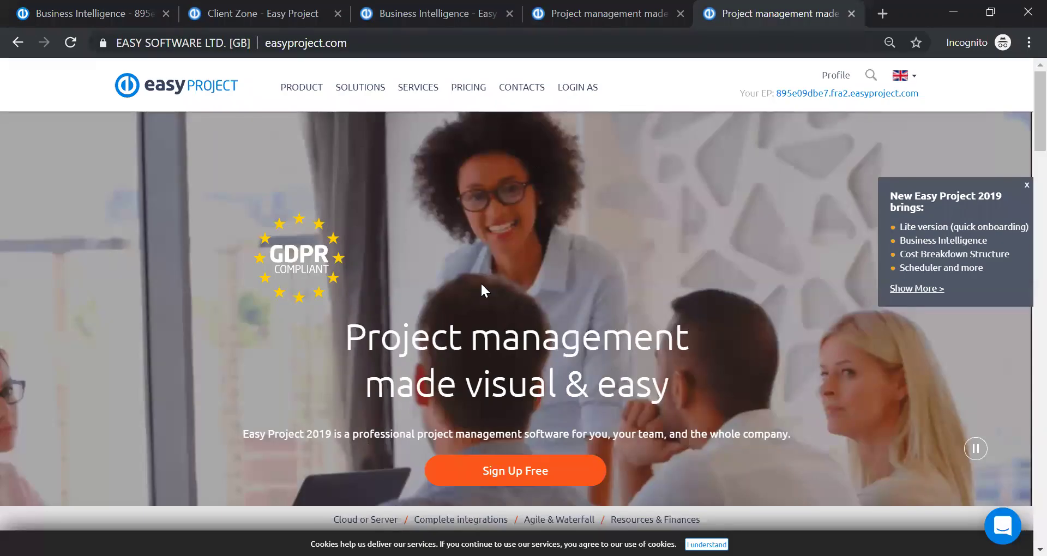
pyautogui.click(419, 98)
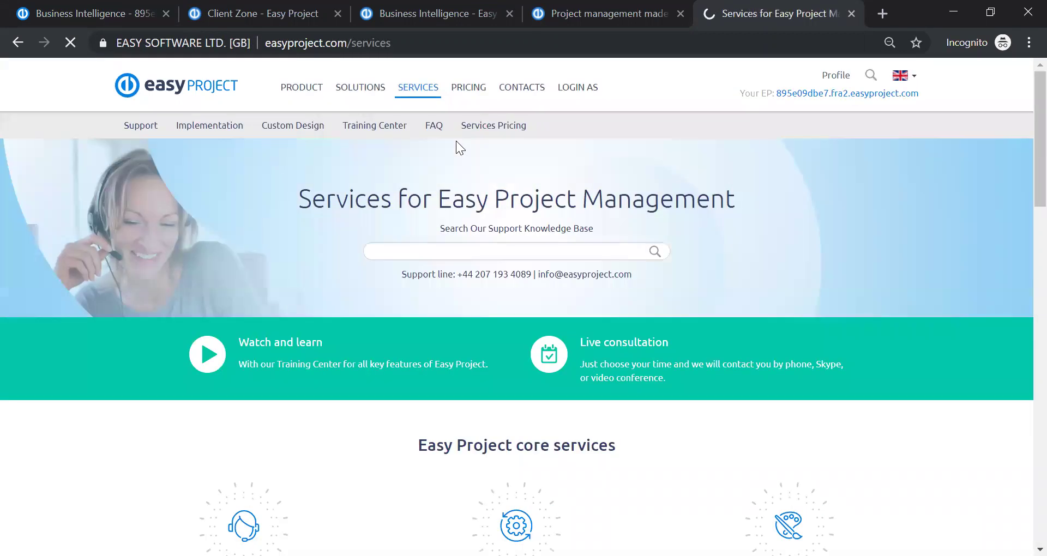
pyautogui.click(391, 130)
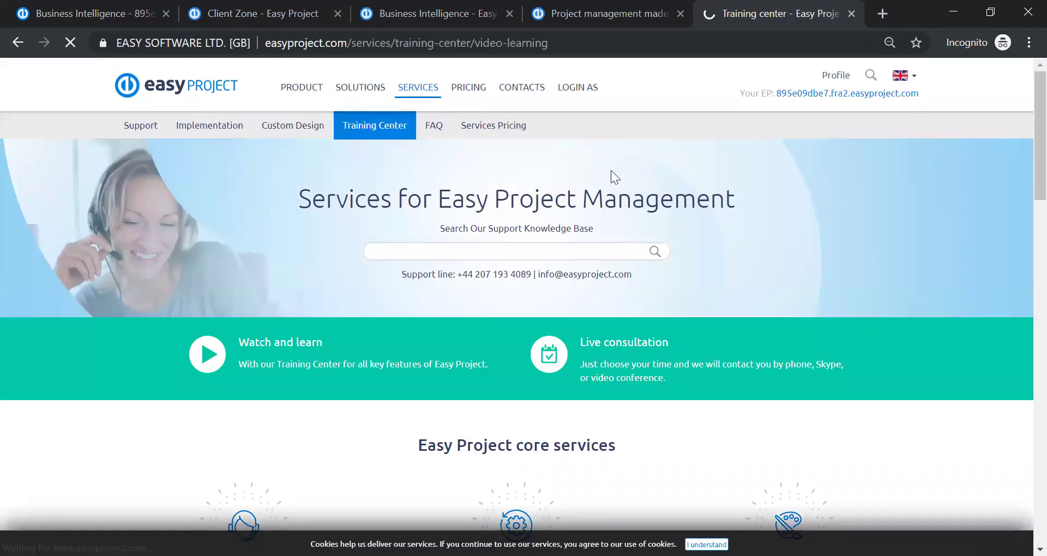
pyautogui.click(739, 254)
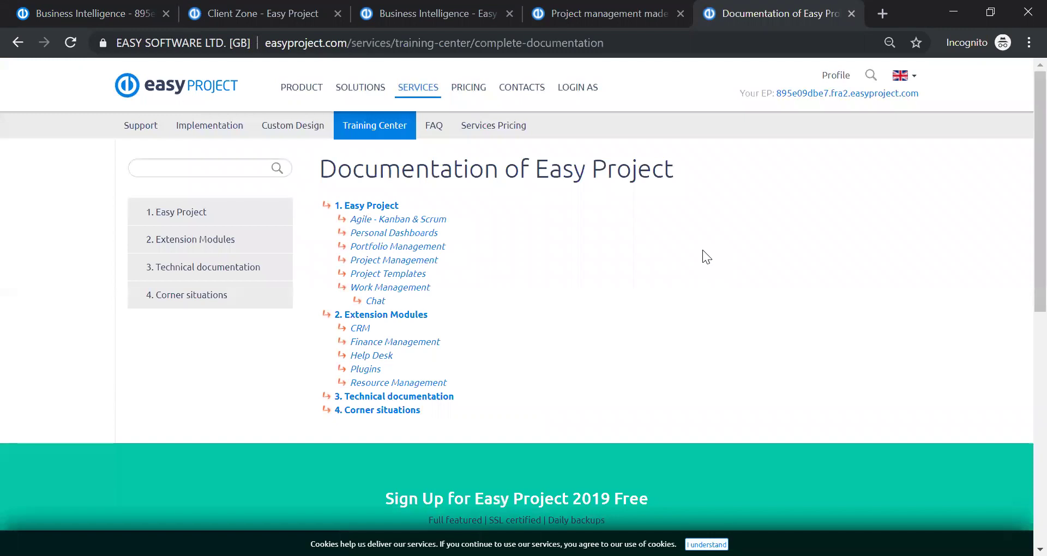
# - Search the documentation for "business intelligence" and open the article How to use Business Intelligence
pyautogui.click(215, 162)
pyautogui.write('bus')
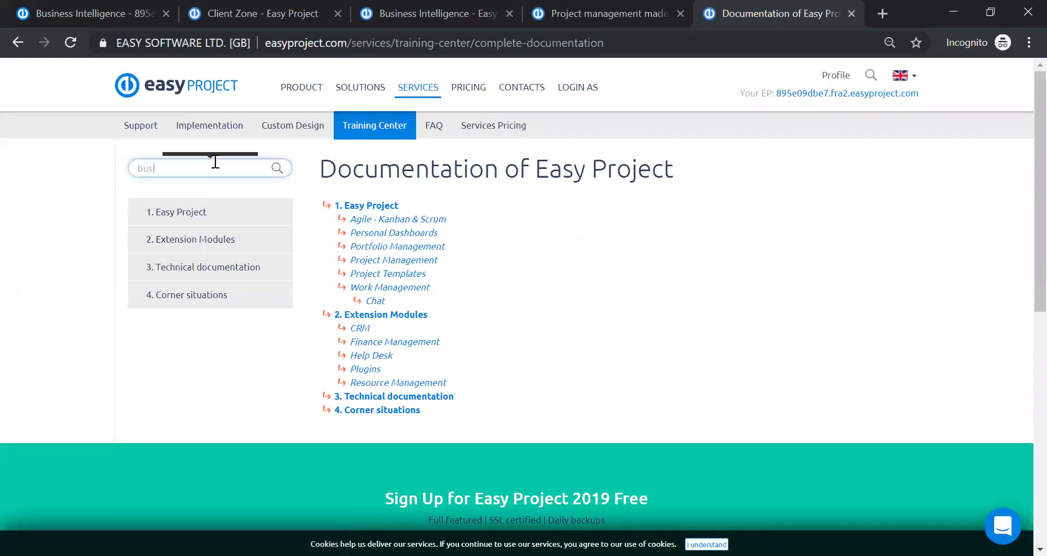
pyautogui.write('iness intelligence')
pyautogui.press('Return')
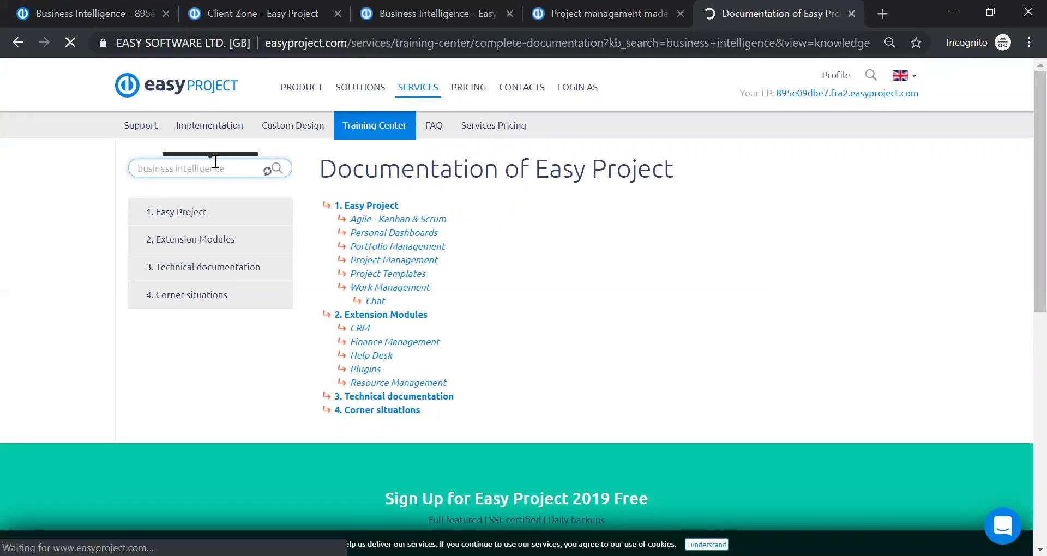
pyautogui.click(389, 220)
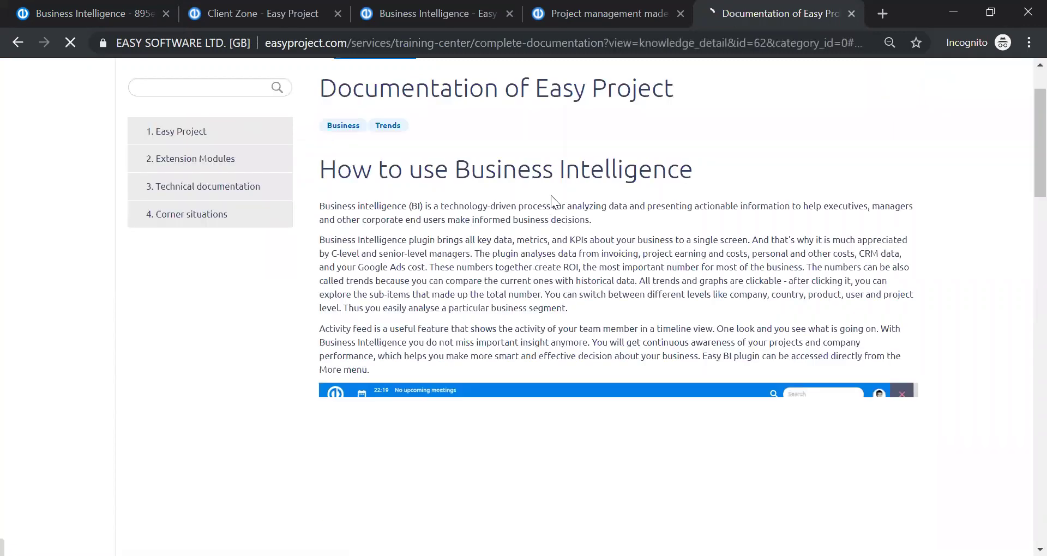
# - Examine the article's instructions on linking the Business Intelligence plugin with Google Ads, including the basic access questions
pyautogui.scroll(-5, 545, 197)
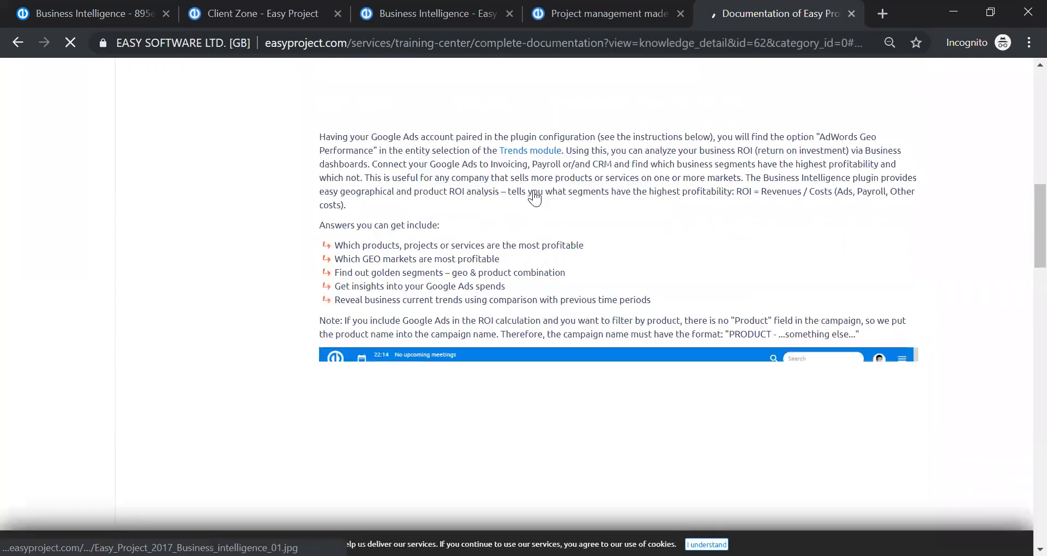
pyautogui.scroll(-8, 327, 188)
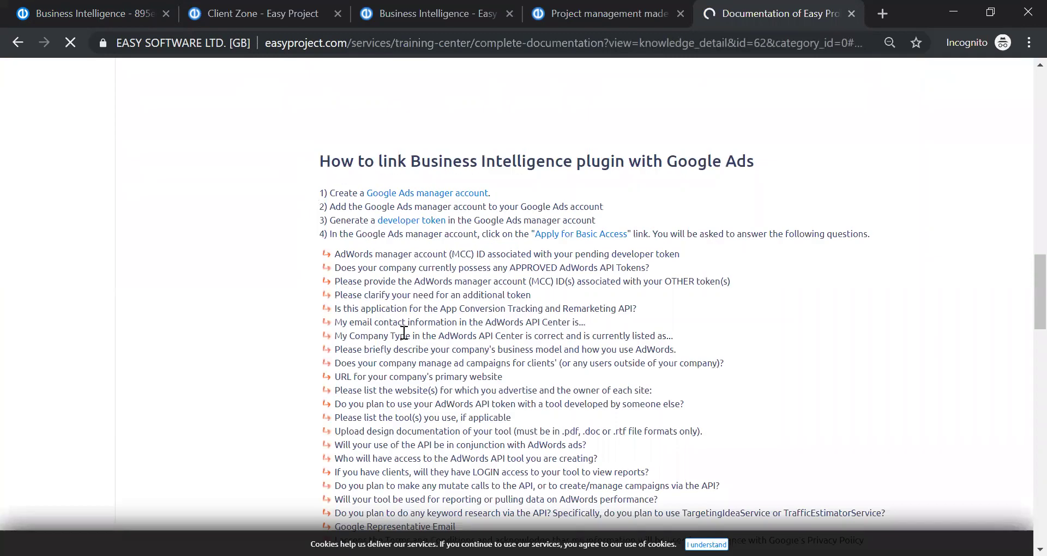
pyautogui.moveTo(320, 193); pyautogui.dragTo(414, 363)
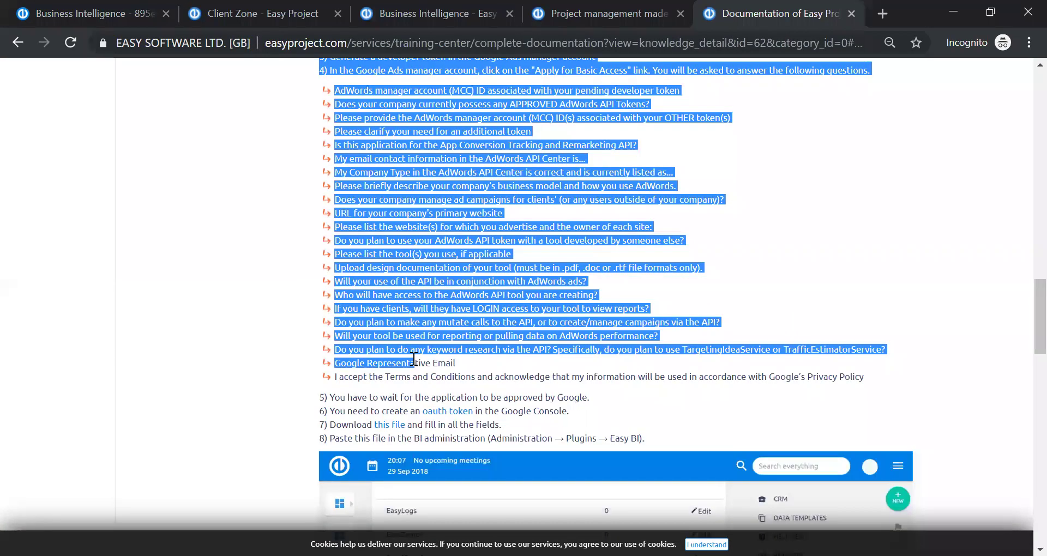
pyautogui.click(936, 358)
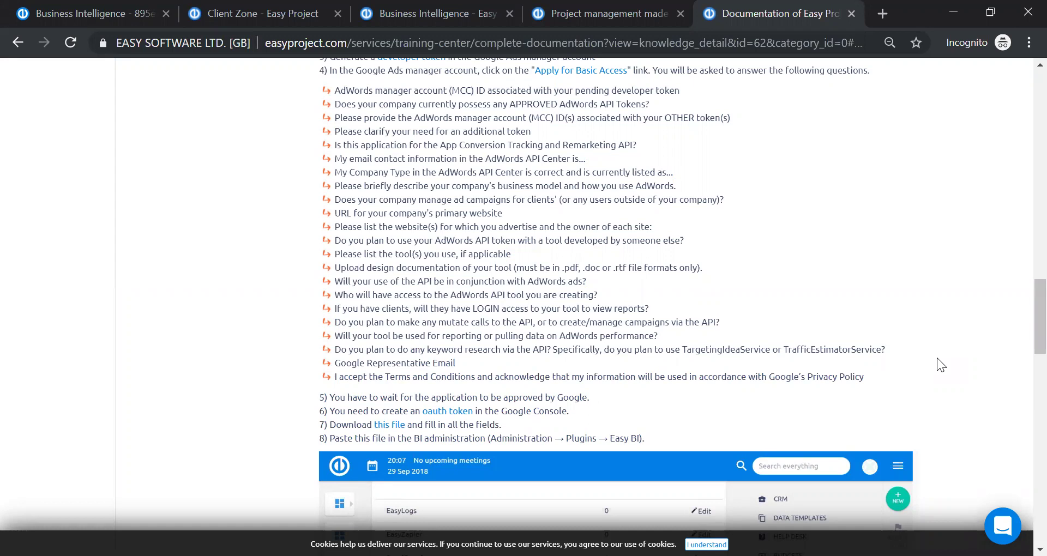
# - Leave the documentation article, return to the Easy Project application and open the Business Intelligence dashboard
pyautogui.scroll(7, 937, 357)
pyautogui.scroll(7, 937, 357)
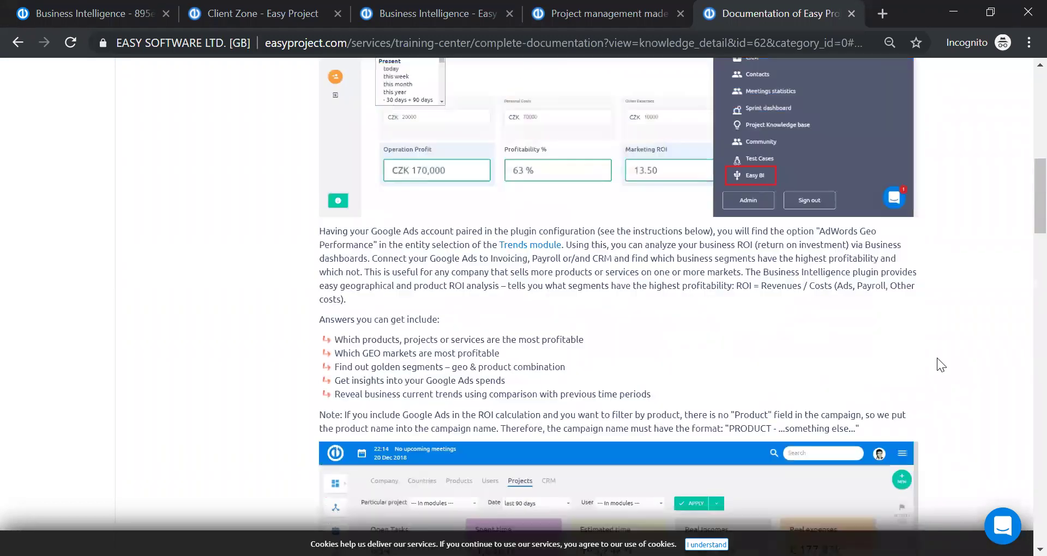
pyautogui.scroll(10, 614, 243)
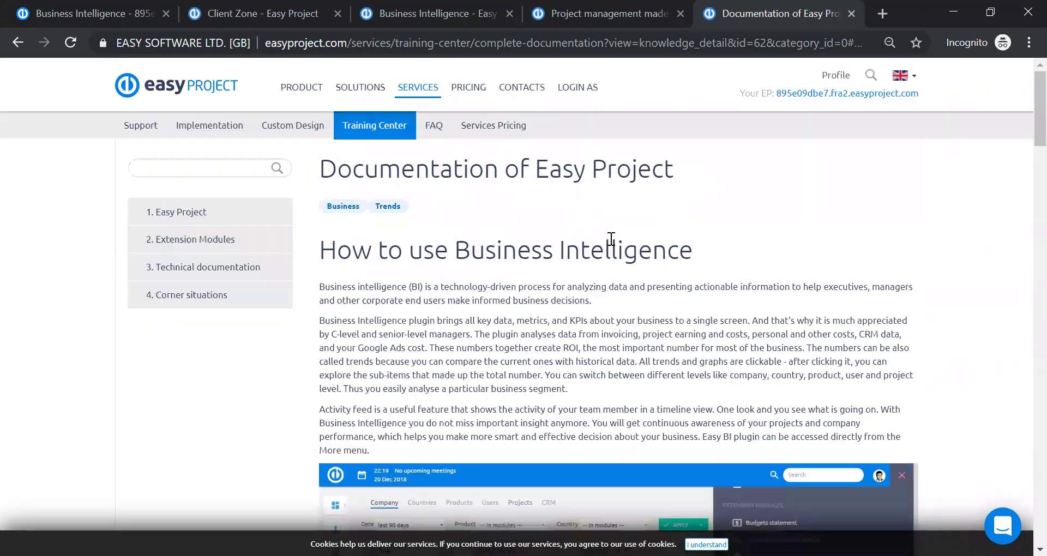
pyautogui.click(872, 75)
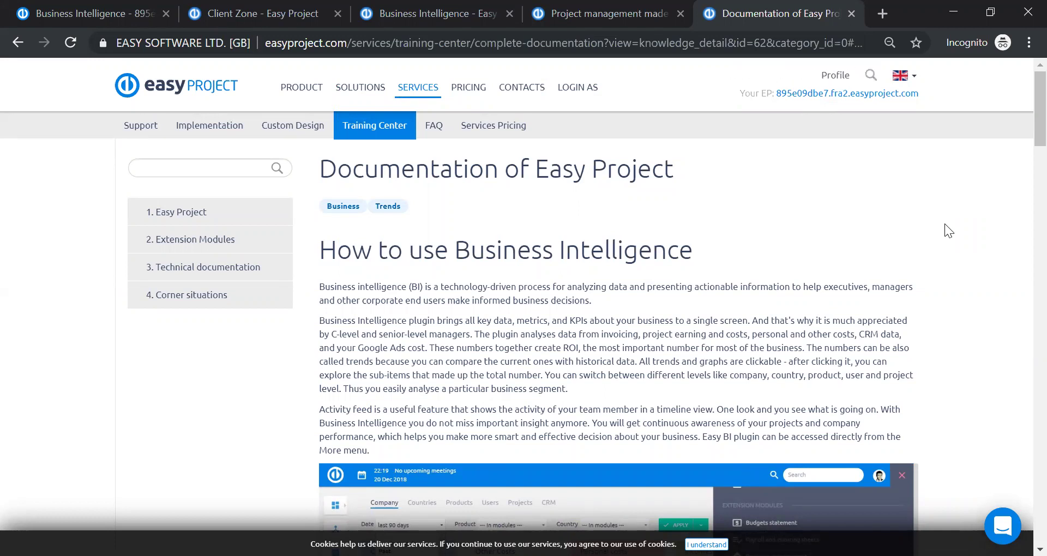
pyautogui.click(626, 15)
pyautogui.click(109, 14)
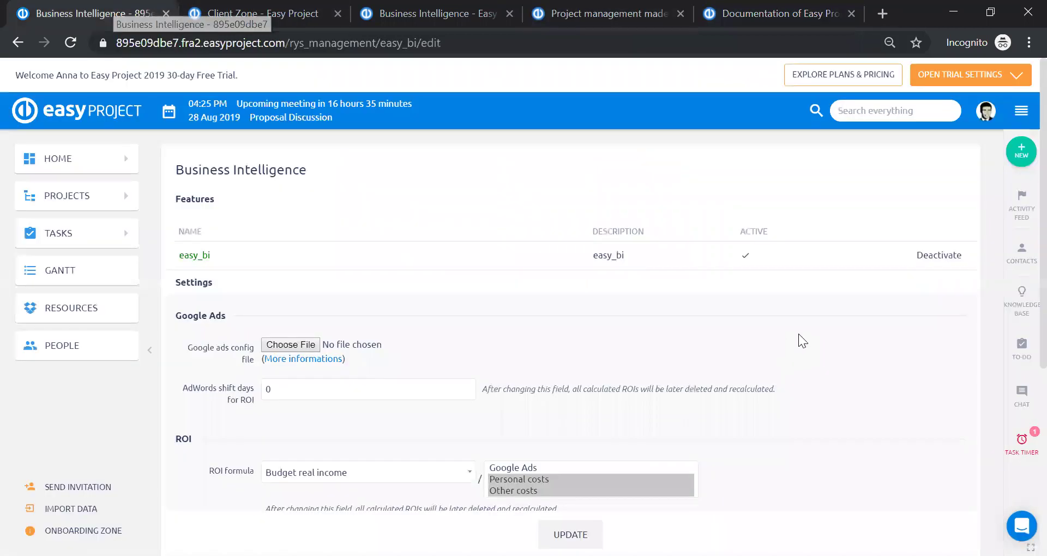
pyautogui.click(1021, 111)
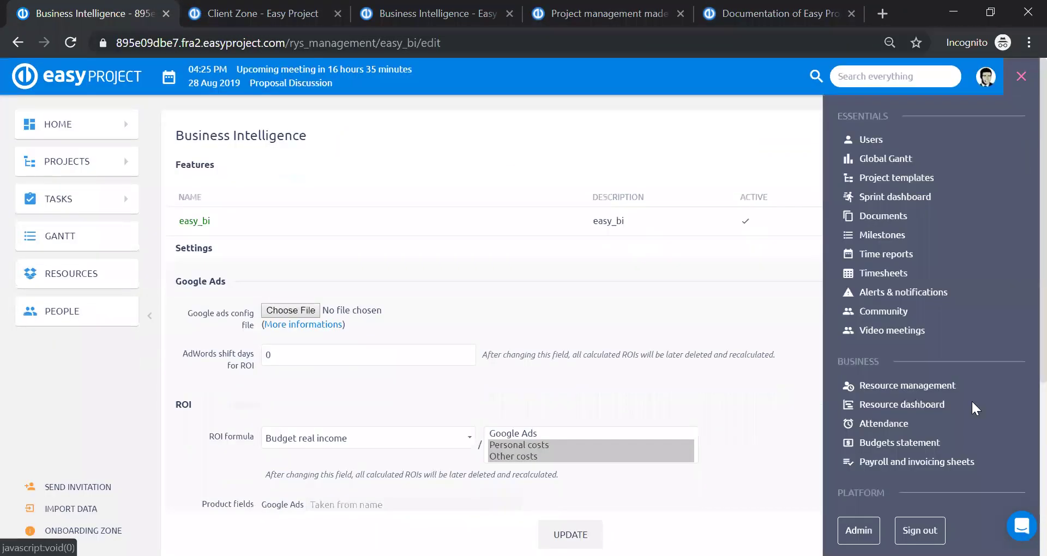
pyautogui.scroll(-3, 935, 436)
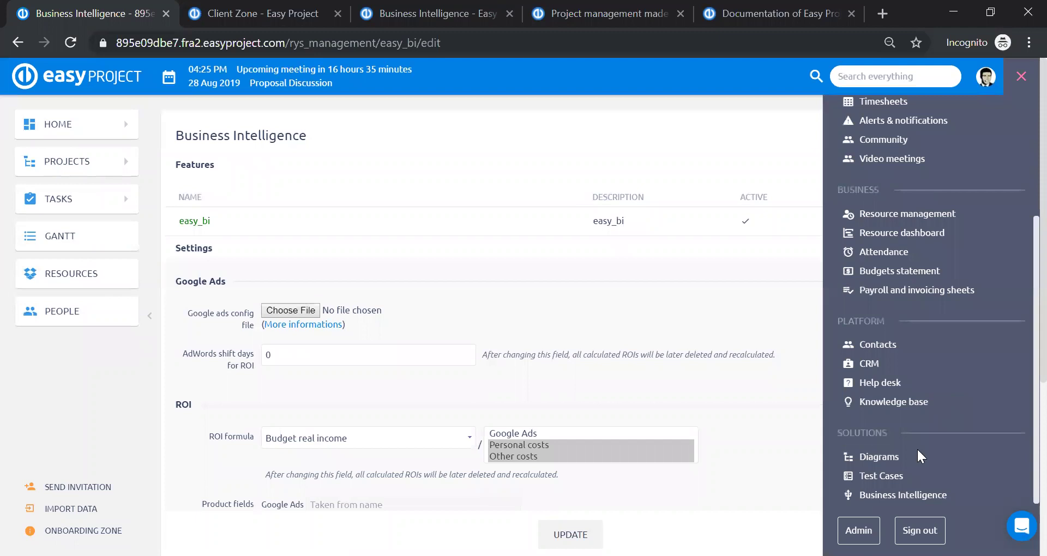
pyautogui.click(921, 494)
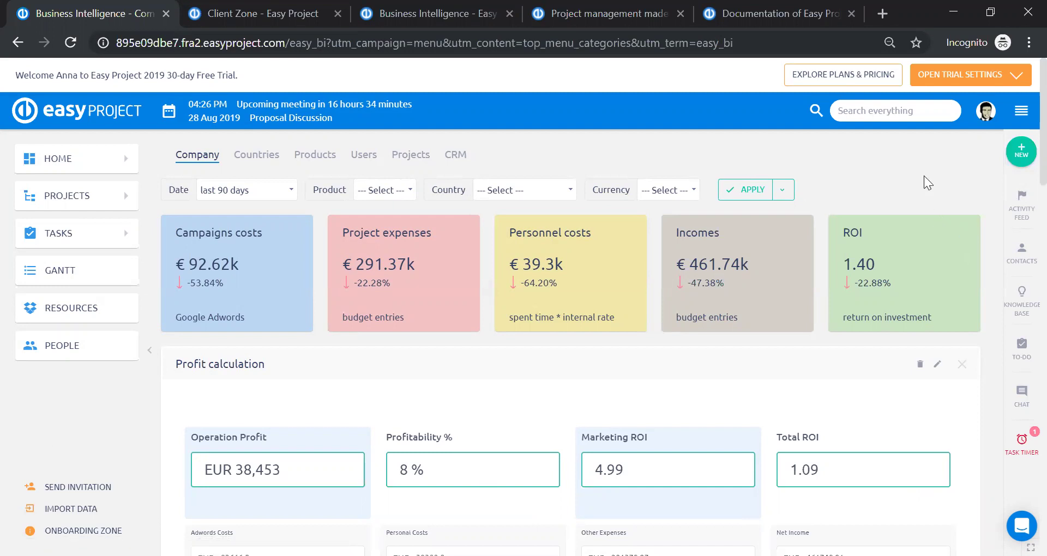
# - Look through the Company dashboard's profit calculation and its ROI and income charts
pyautogui.scroll(-2, 924, 176)
pyautogui.scroll(-8, 925, 184)
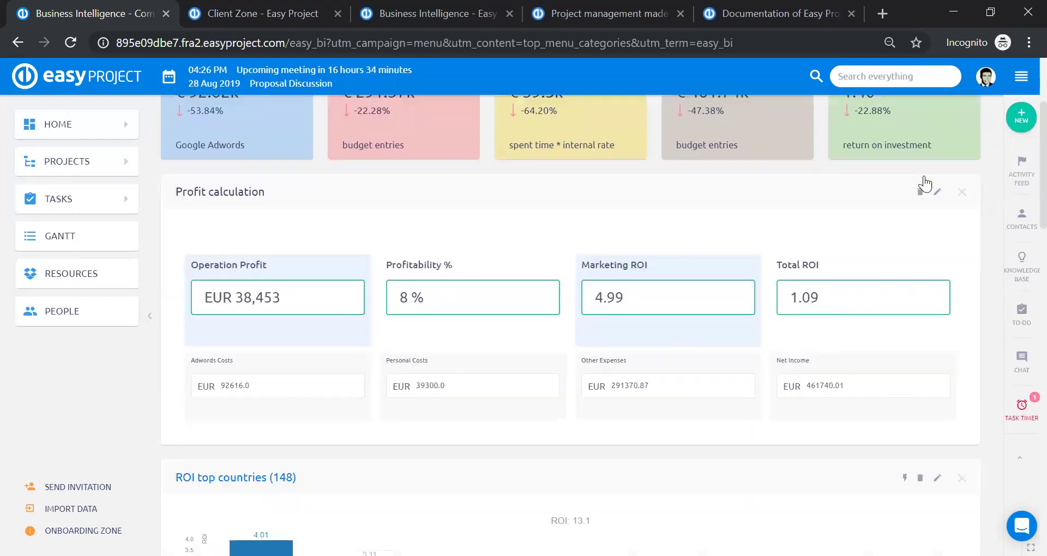
pyautogui.scroll(-10, 924, 175)
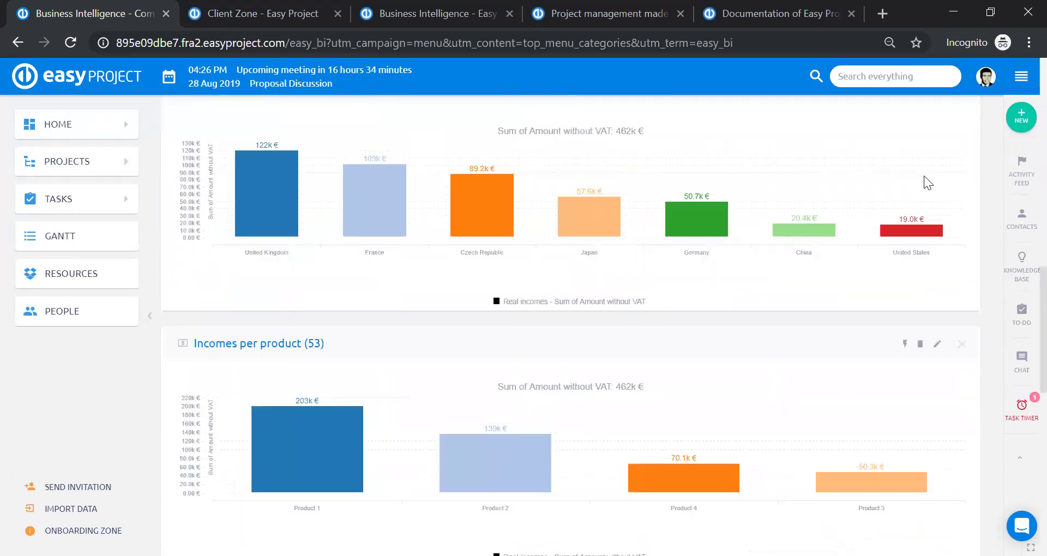
pyautogui.scroll(15, 923, 176)
pyautogui.scroll(5, 922, 183)
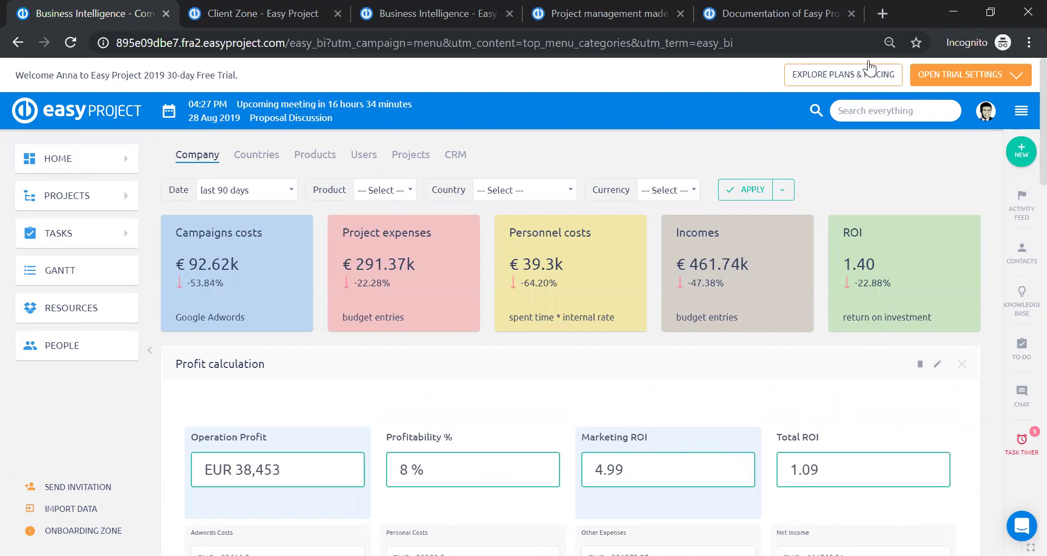
# - Open the Easy Project 2019 plans and pricing, and compare the Essentials, Business and Platform plans and the order form
pyautogui.click(809, 75)
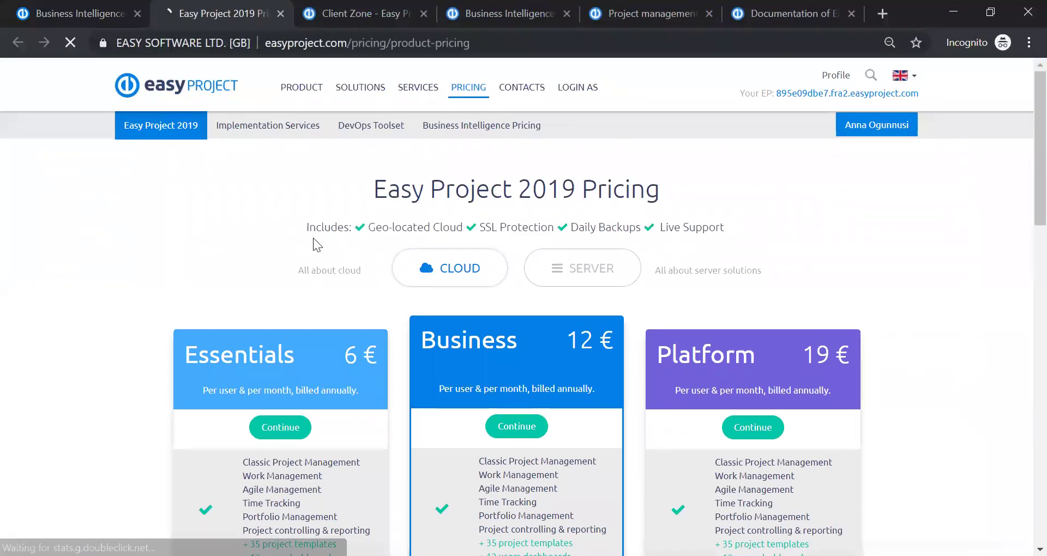
pyautogui.scroll(-3, 203, 250)
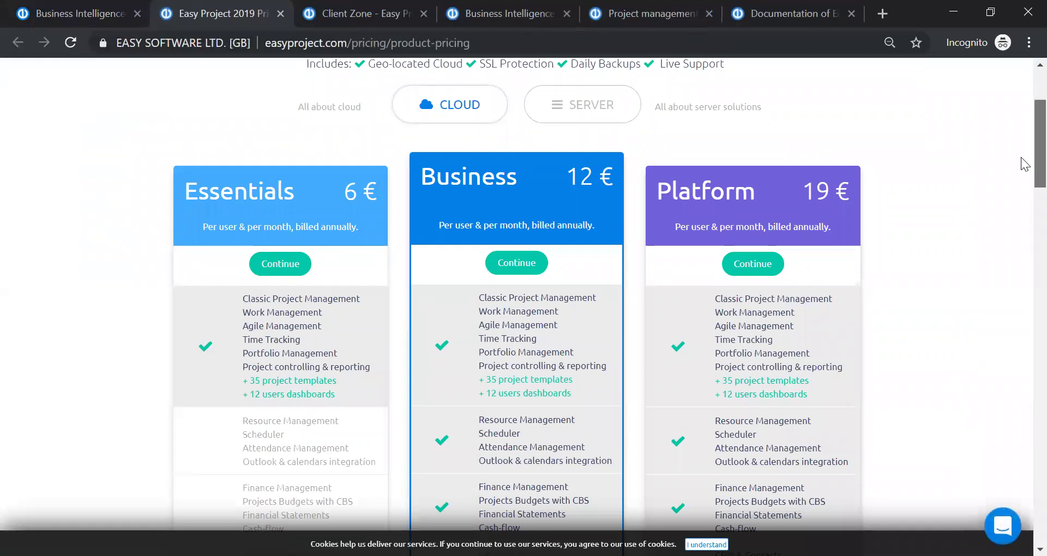
pyautogui.scroll(-3, 1024, 174)
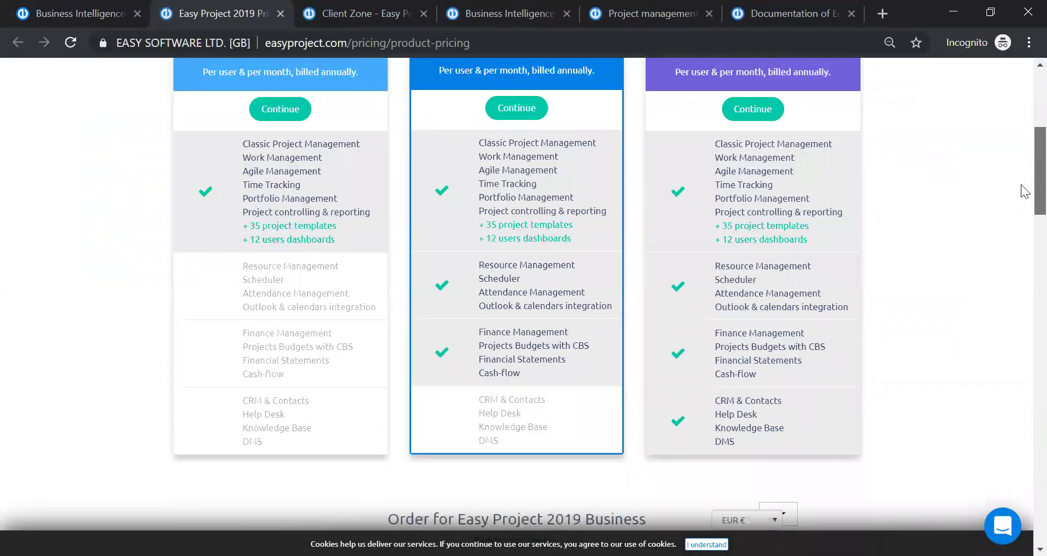
pyautogui.scroll(1, 1024, 188)
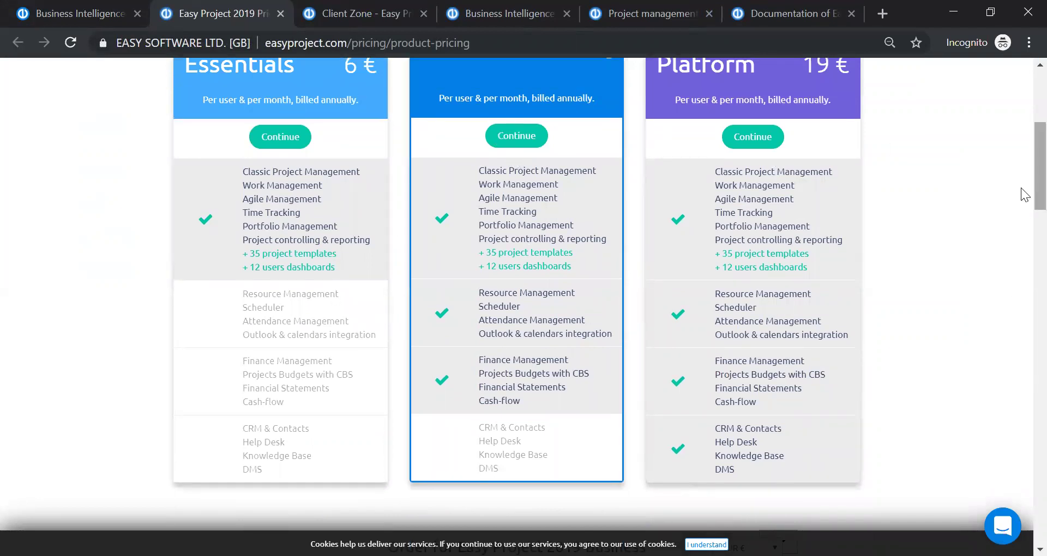
pyautogui.moveTo(1025, 195); pyautogui.dragTo(1025, 257)
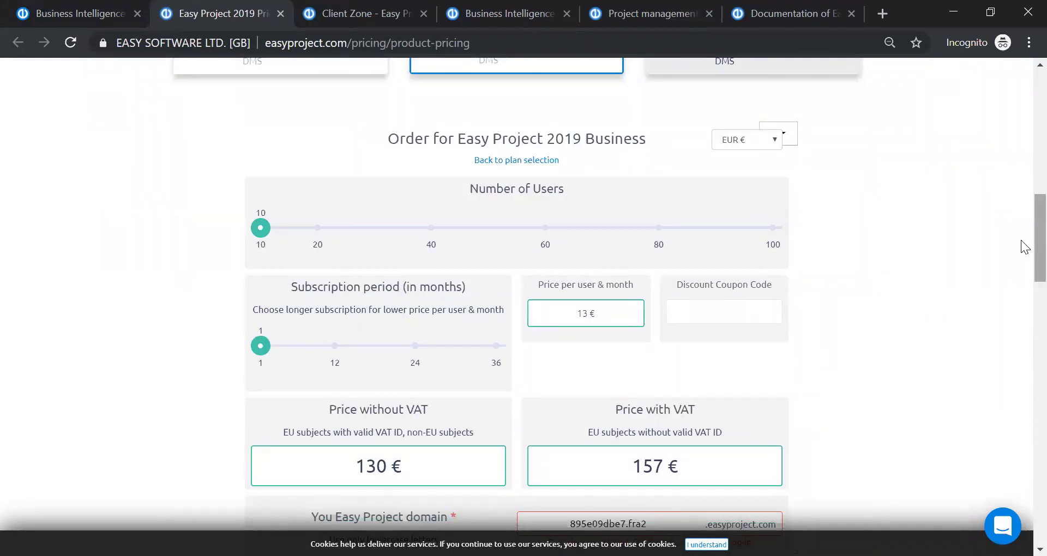
pyautogui.moveTo(1025, 234); pyautogui.dragTo(1025, 124)
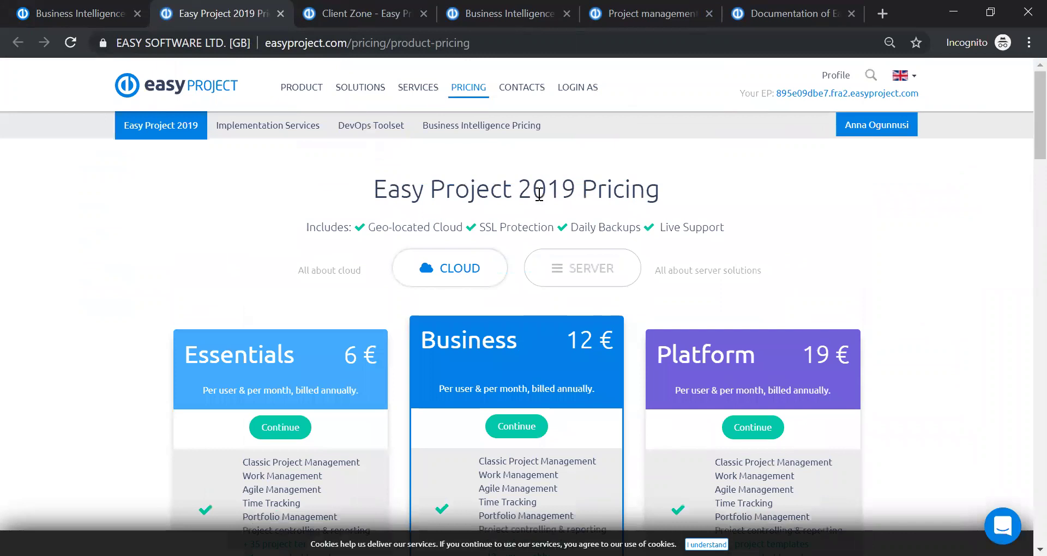
# - Open the Business Intelligence Pricing page and skim its full request form
pyautogui.click(475, 130)
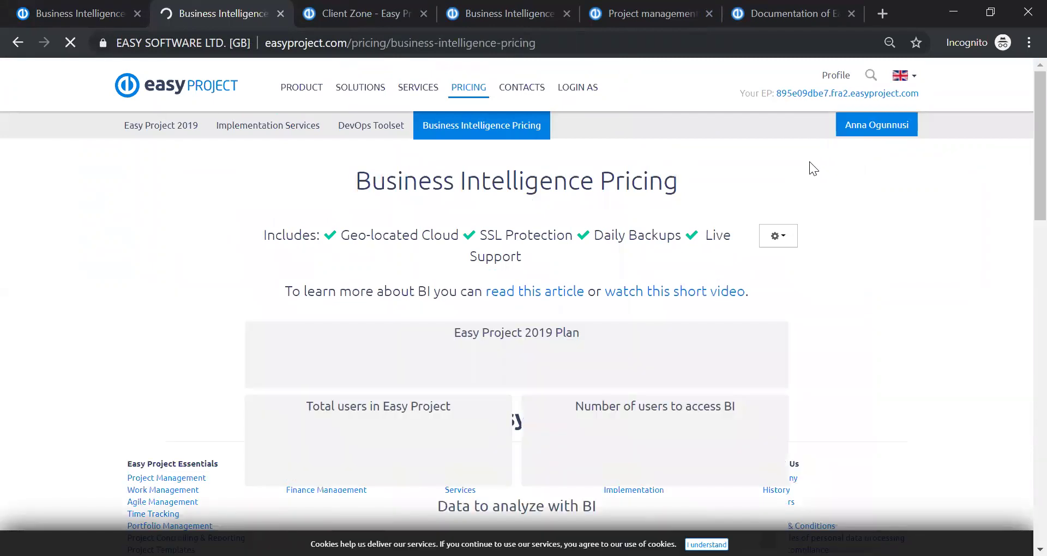
pyautogui.moveTo(1021, 155); pyautogui.dragTo(1020, 394)
pyautogui.scroll(-6, 1020, 389)
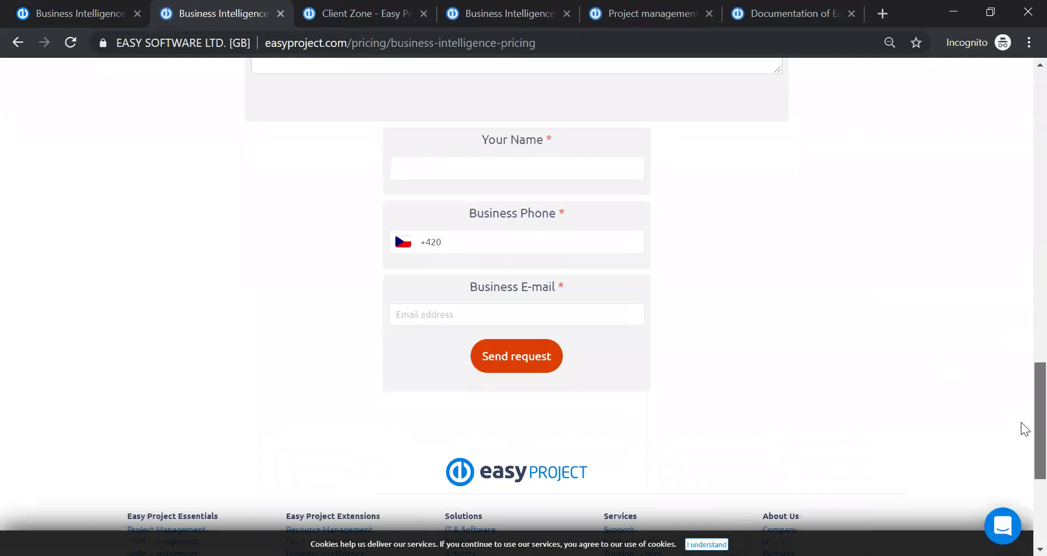
pyautogui.press('Home')
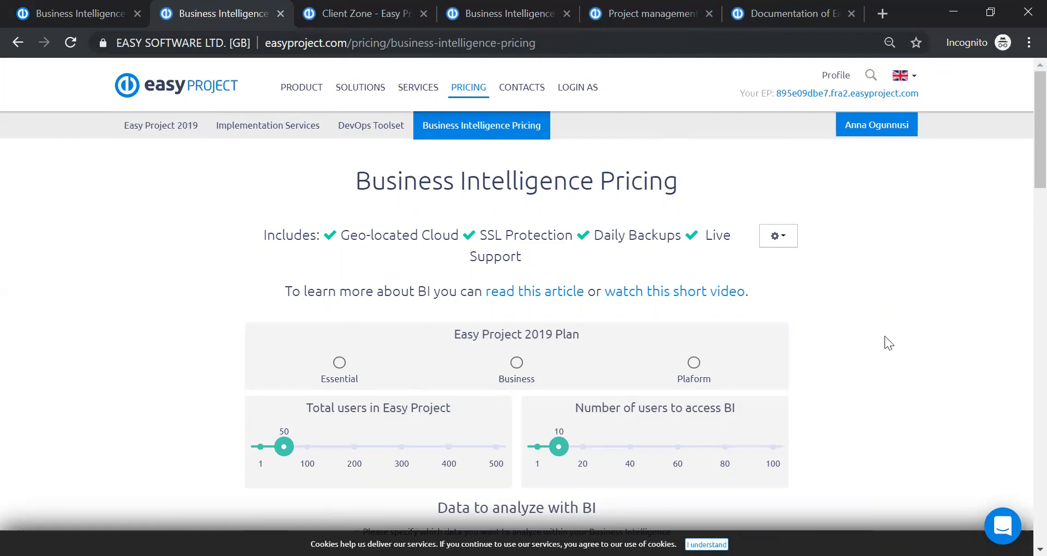
# - Examine the request form's plan and user options, data to analyze, segments, performance measures, data sources and contact fields
pyautogui.scroll(-4, 1024, 166)
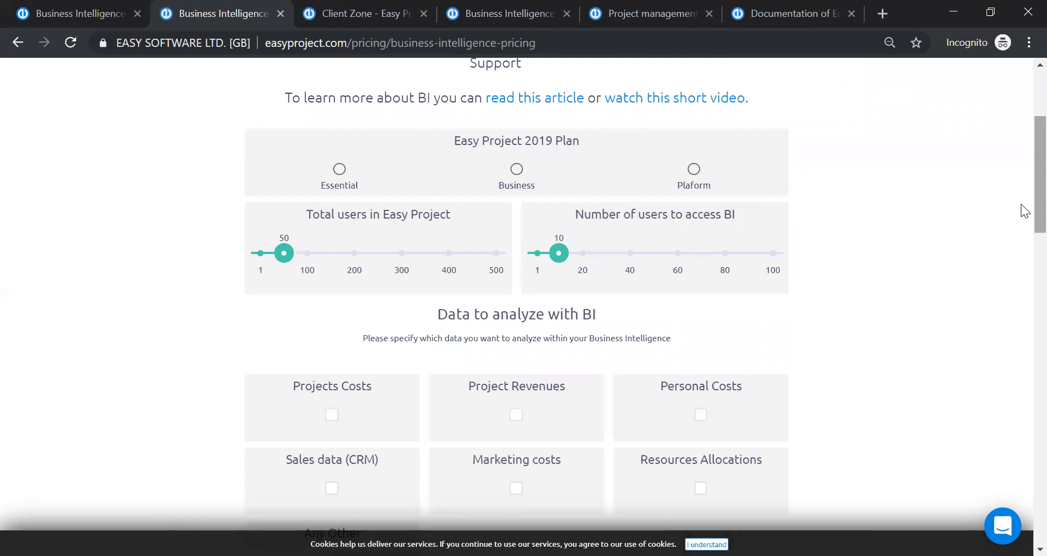
pyautogui.scroll(-3, 953, 262)
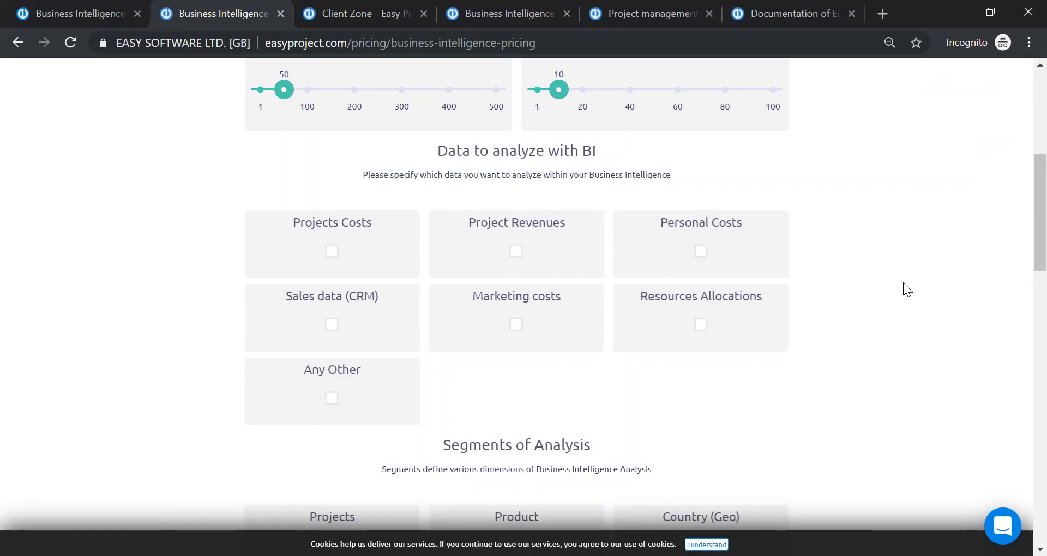
pyautogui.scroll(-4, 903, 283)
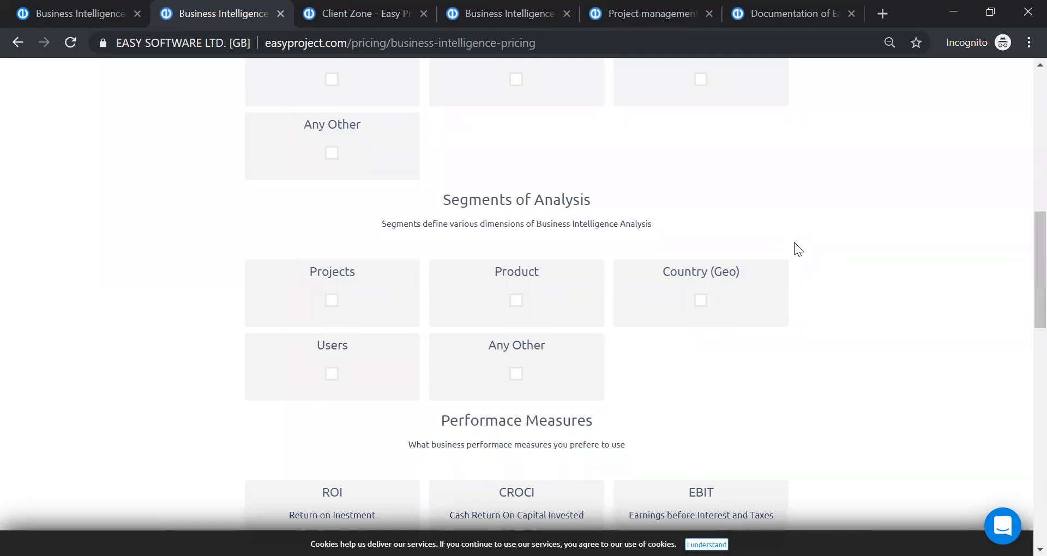
pyautogui.scroll(-3, 794, 244)
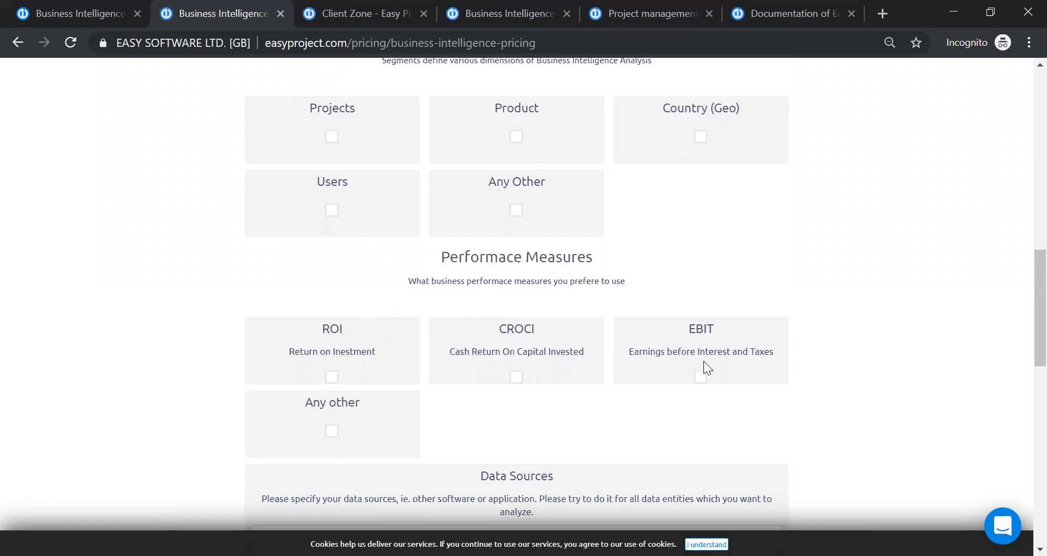
pyautogui.scroll(-4, 848, 251)
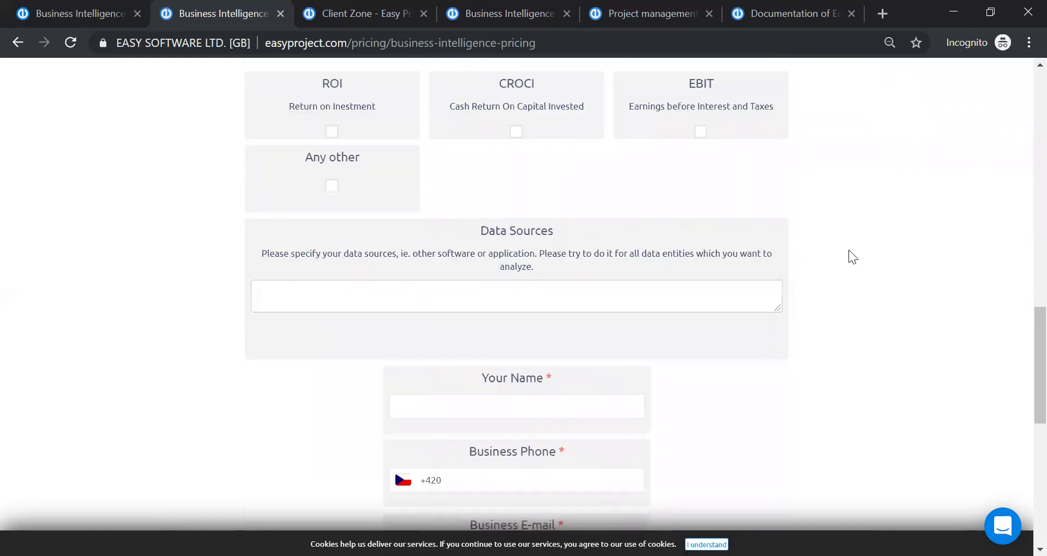
pyautogui.scroll(-1, 848, 251)
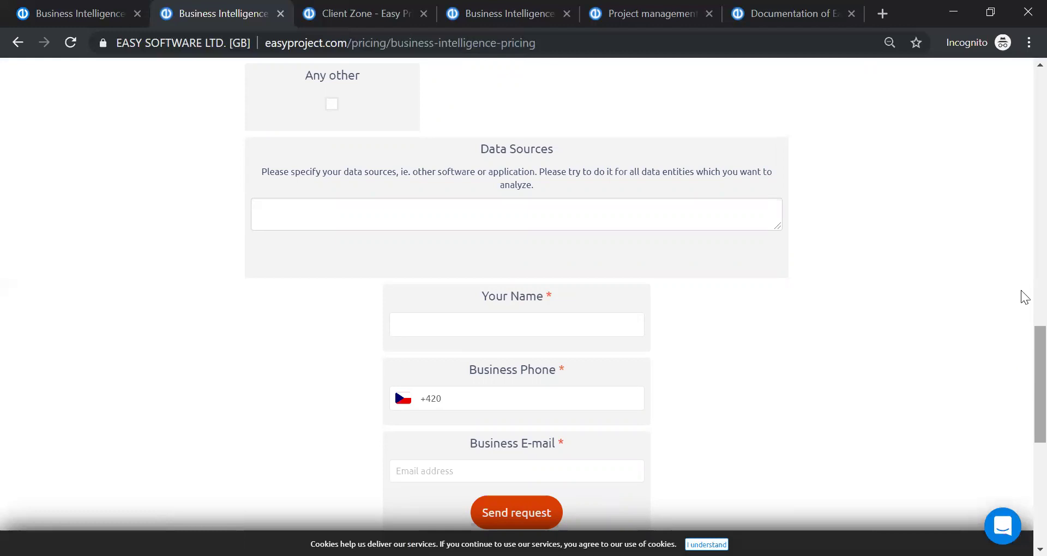
pyautogui.scroll(20, 1020, 295)
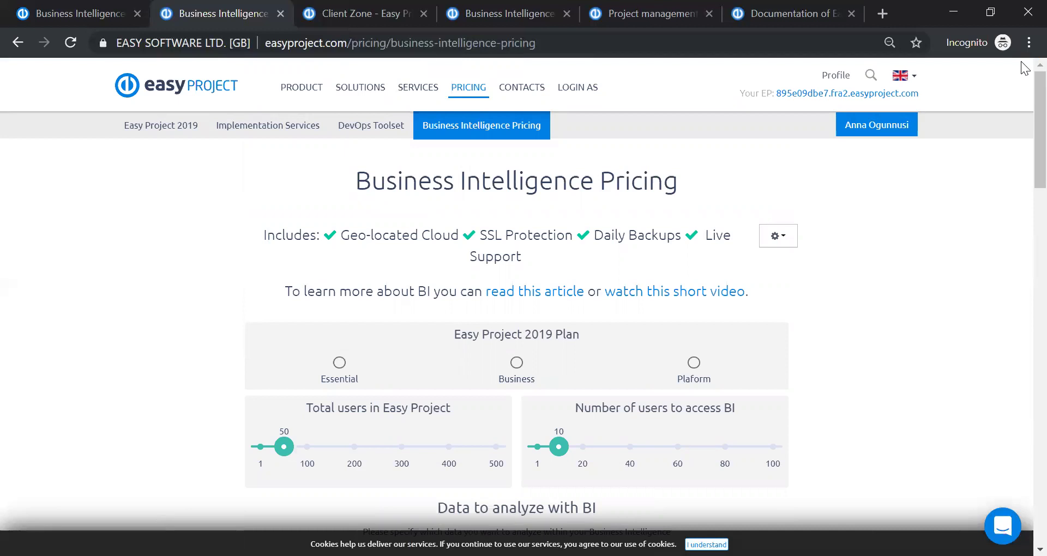
# - Open the profile's Client Zone, dismiss the account info form and check the product's solution type
pyautogui.click(837, 76)
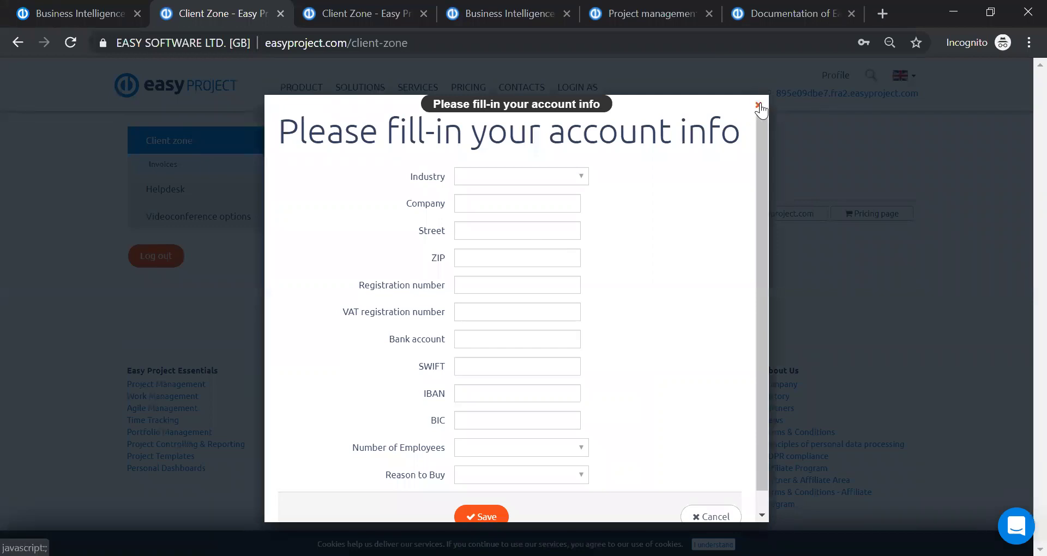
pyautogui.click(758, 105)
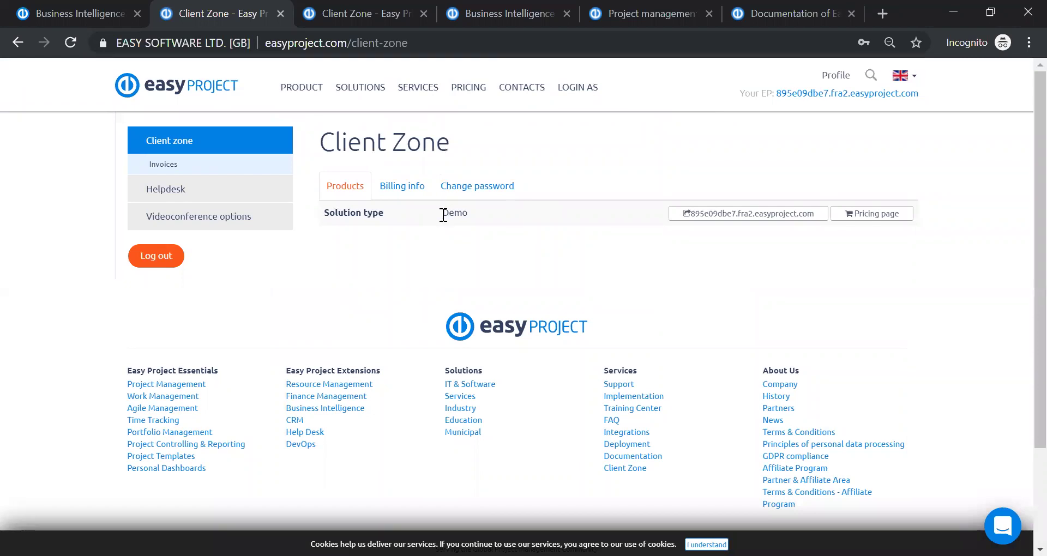
pyautogui.doubleClick(470, 213)
pyautogui.click(691, 123)
# - Open the Contacts page and look over the company's contact details and team members
pyautogui.click(530, 95)
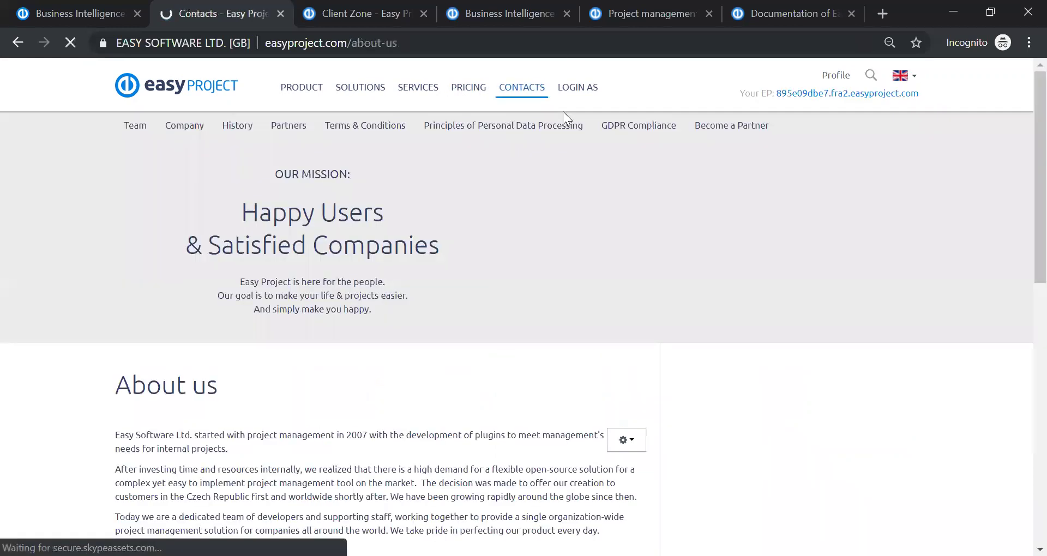
pyautogui.scroll(-4, 1021, 157)
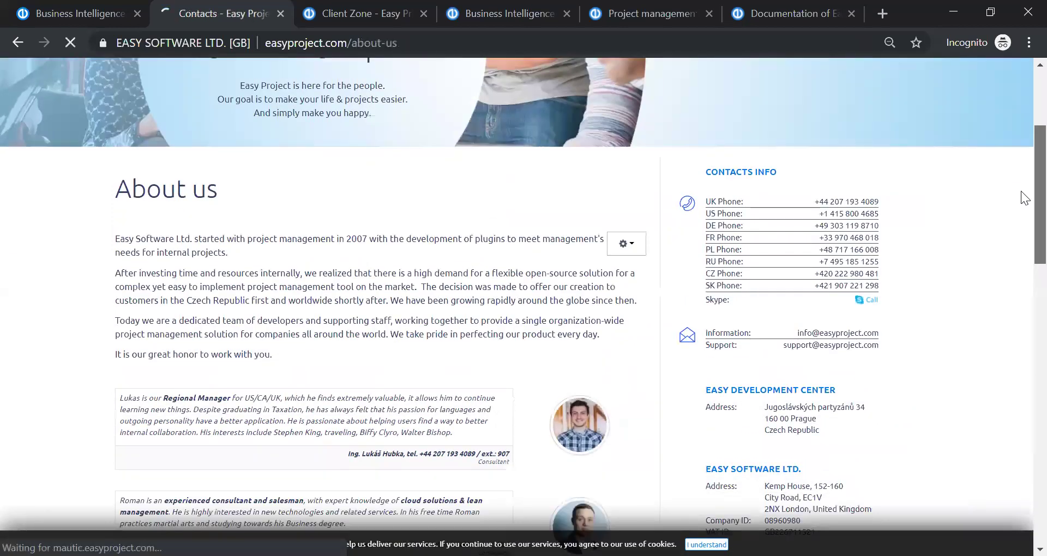
pyautogui.scroll(-12, 1020, 222)
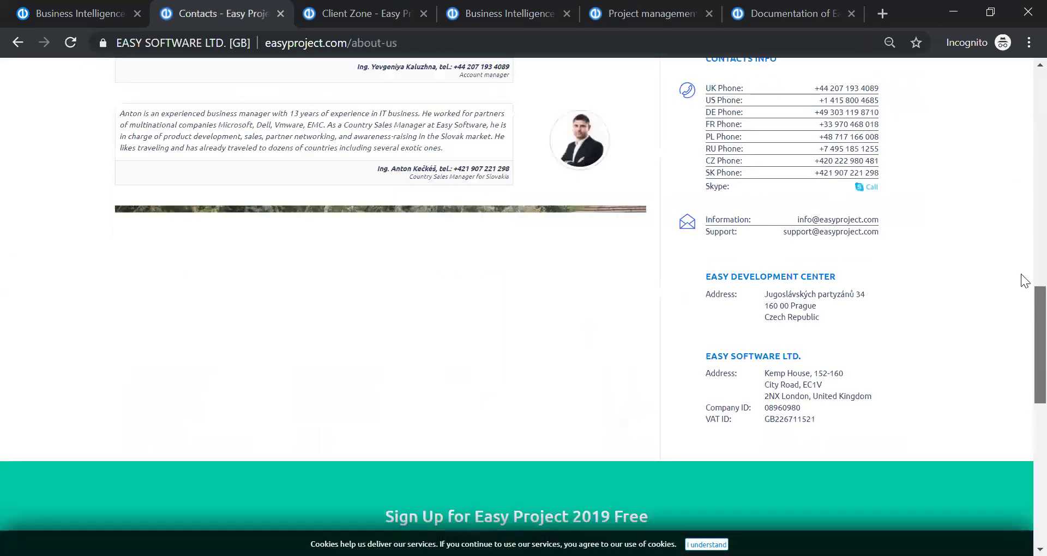
pyautogui.scroll(15, 1020, 115)
pyautogui.scroll(2, 1020, 116)
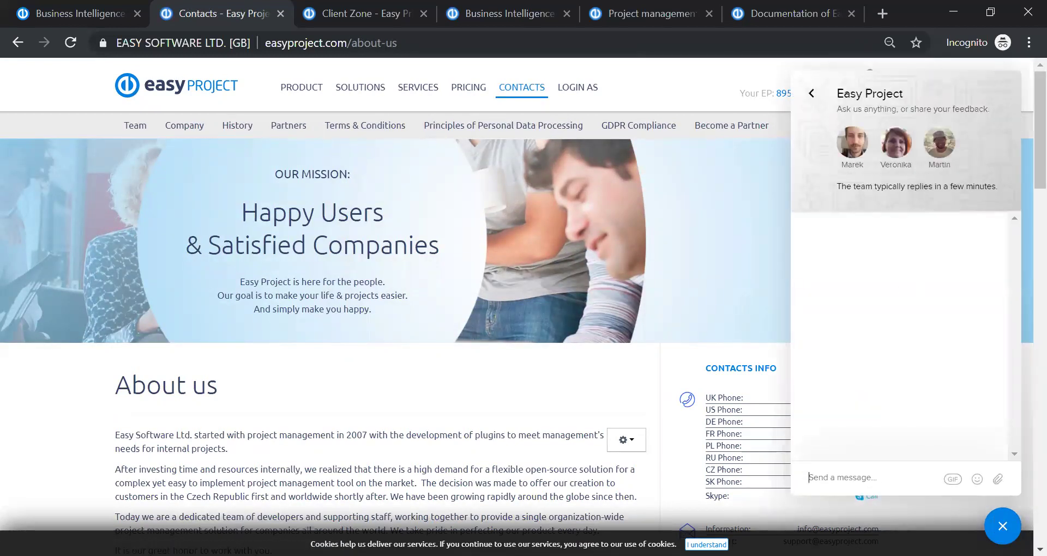
# - Close the support chat and return to the Business Intelligence dashboard, dismissing the chat there as well
pyautogui.click(1002, 527)
pyautogui.click(98, 12)
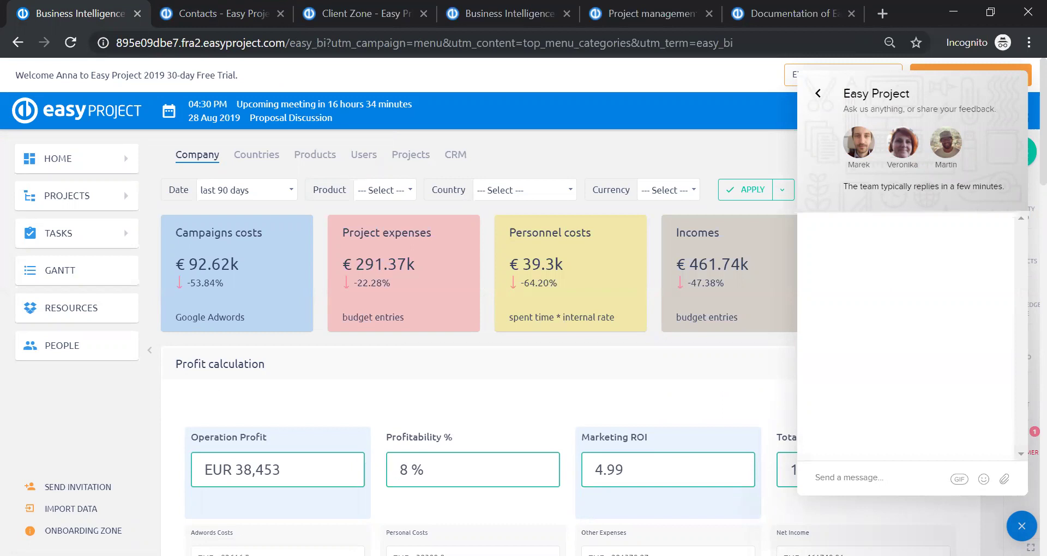
pyautogui.press('Escape')
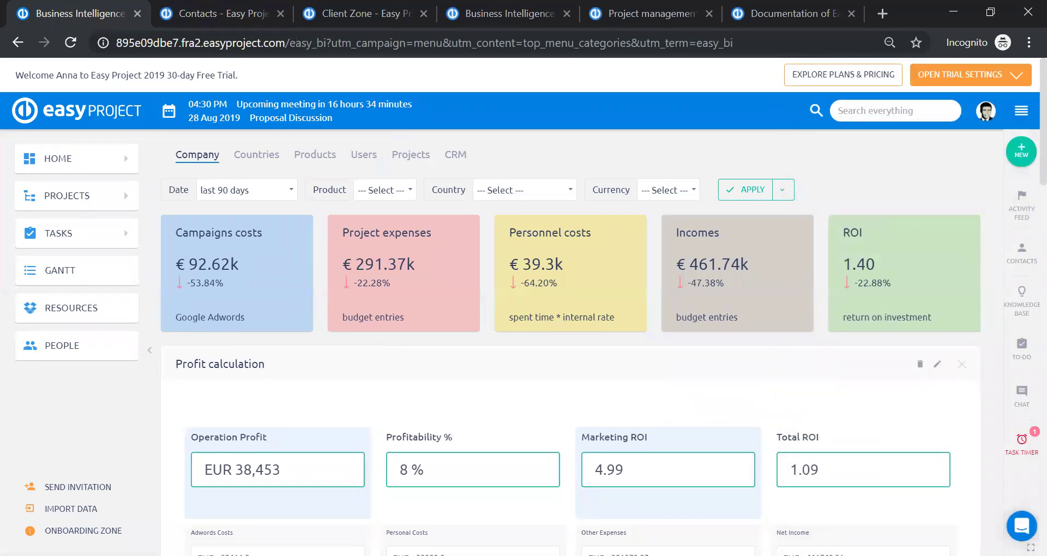